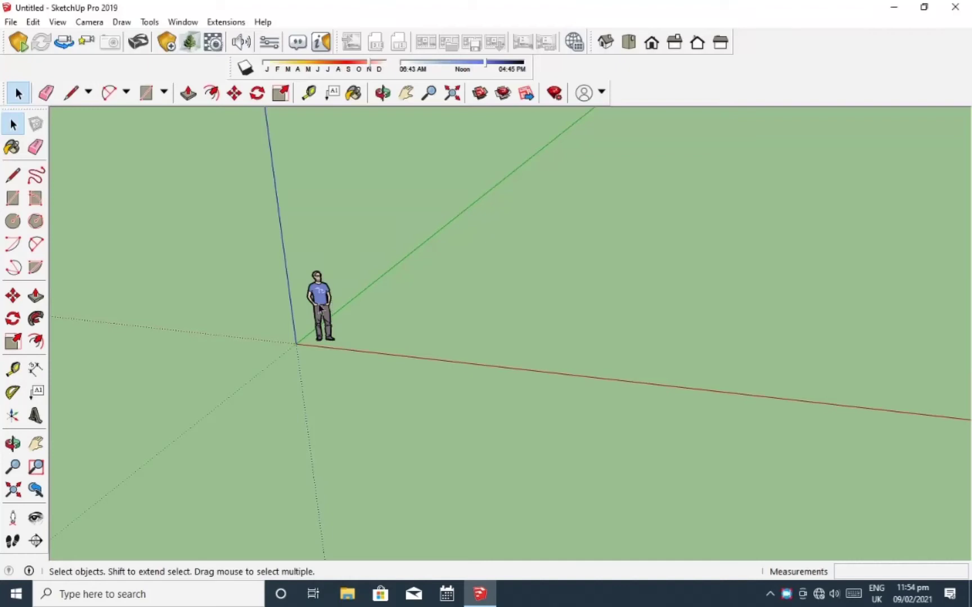
# - Erase the default person figure from the model
pyautogui.click(319, 308)
pyautogui.rightClick(319, 306)
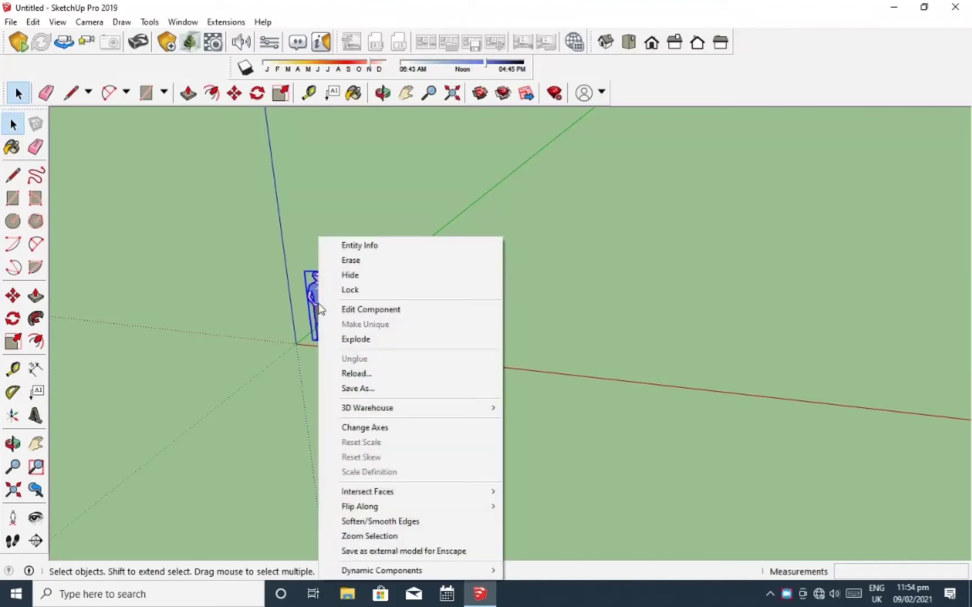
pyautogui.click(358, 260)
pyautogui.moveTo(359, 264)
pyautogui.mouseDown(button='middle')
pyautogui.moveTo(349, 312)
pyautogui.moveTo(562, 395)
pyautogui.moveTo(471, 445)
pyautogui.moveTo(562, 479)
pyautogui.mouseUp(button='middle')
# - Draw a 14' × 14' square floor face with one corner at the origin
pyautogui.press('r')
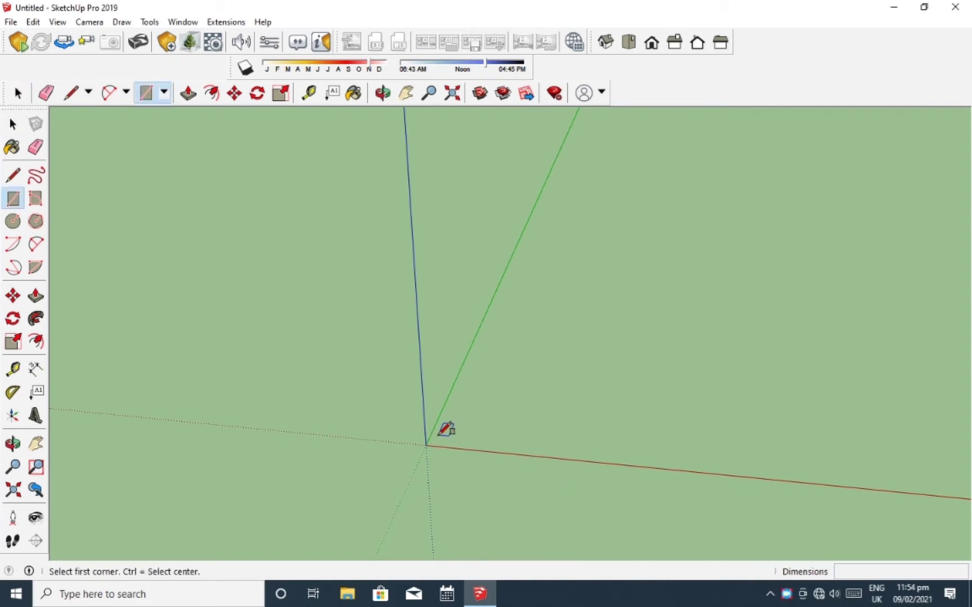
pyautogui.press('space')
pyautogui.press('r')
pyautogui.click(426, 444)
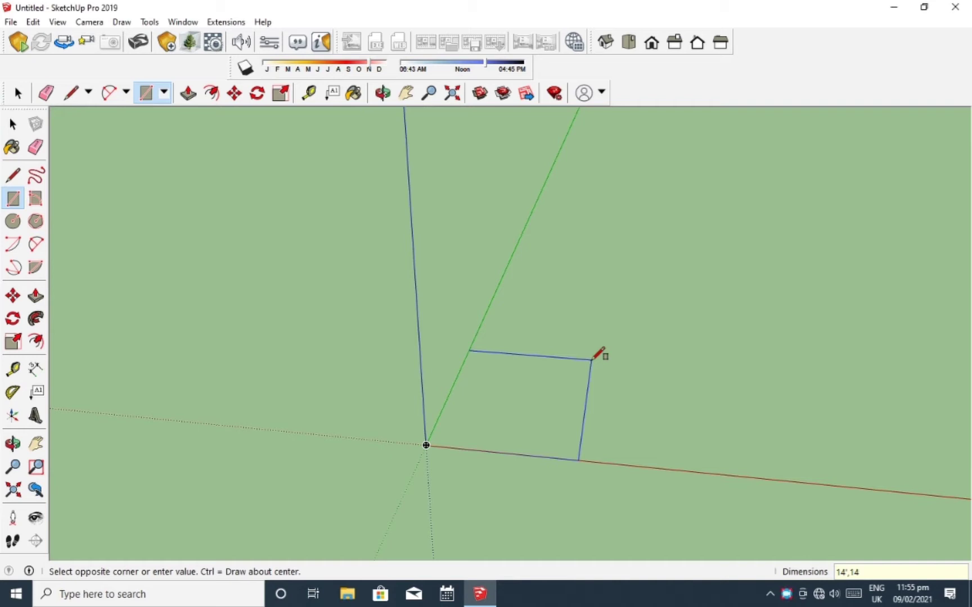
pyautogui.click(591, 359)
pyautogui.press('space')
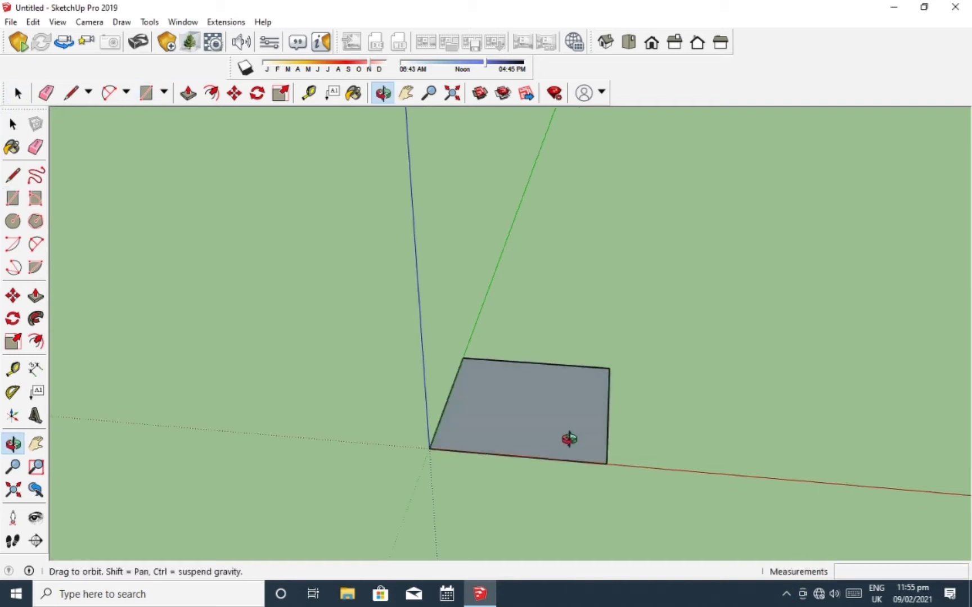
pyautogui.moveTo(567, 441)
pyautogui.mouseDown(button='middle')
pyautogui.moveTo(553, 371)
pyautogui.moveTo(591, 449)
pyautogui.moveTo(716, 541)
pyautogui.mouseUp(button='middle')
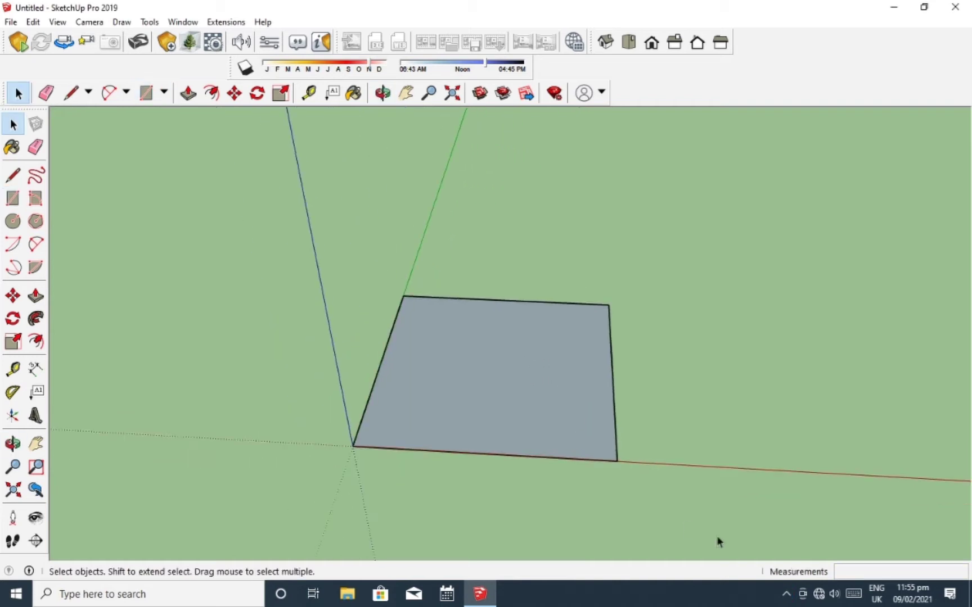
pyautogui.moveTo(646, 506); pyautogui.dragTo(478, 470, button='middle')
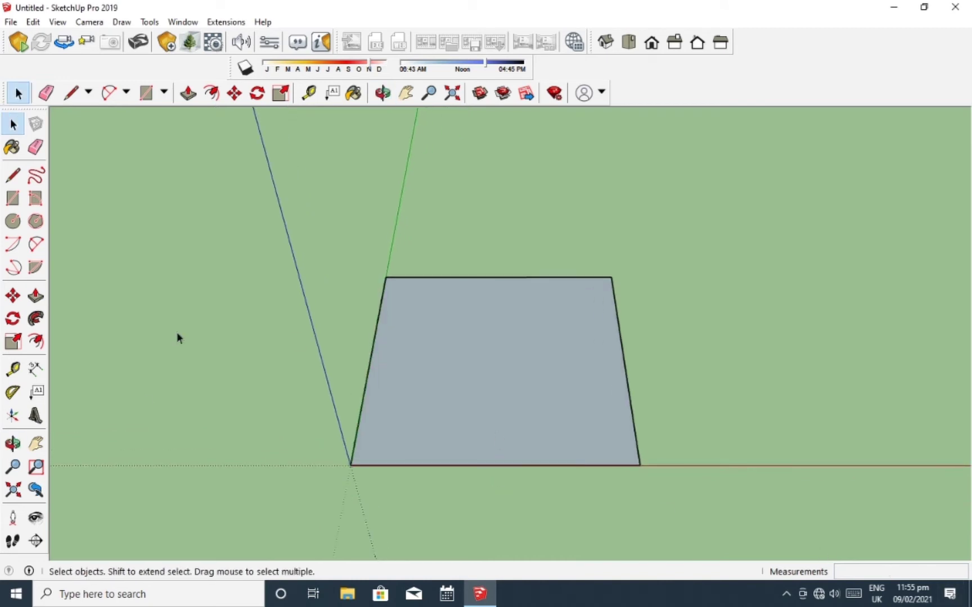
# - Add a 14' dimension above the square's top edge and another beside its right edge
pyautogui.click(36, 369)
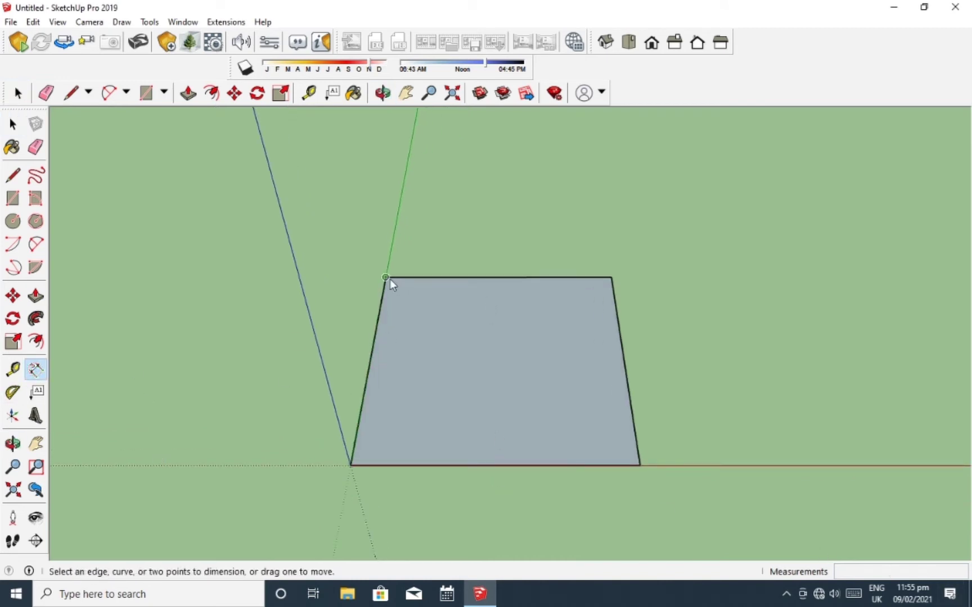
pyautogui.click(388, 278)
pyautogui.click(612, 278)
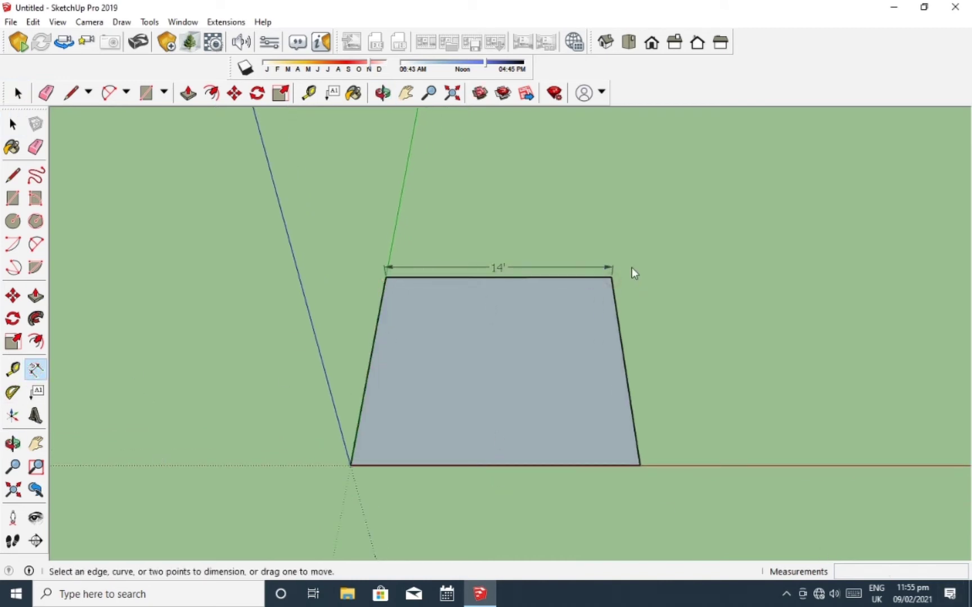
pyautogui.click(611, 278)
pyautogui.click(640, 466)
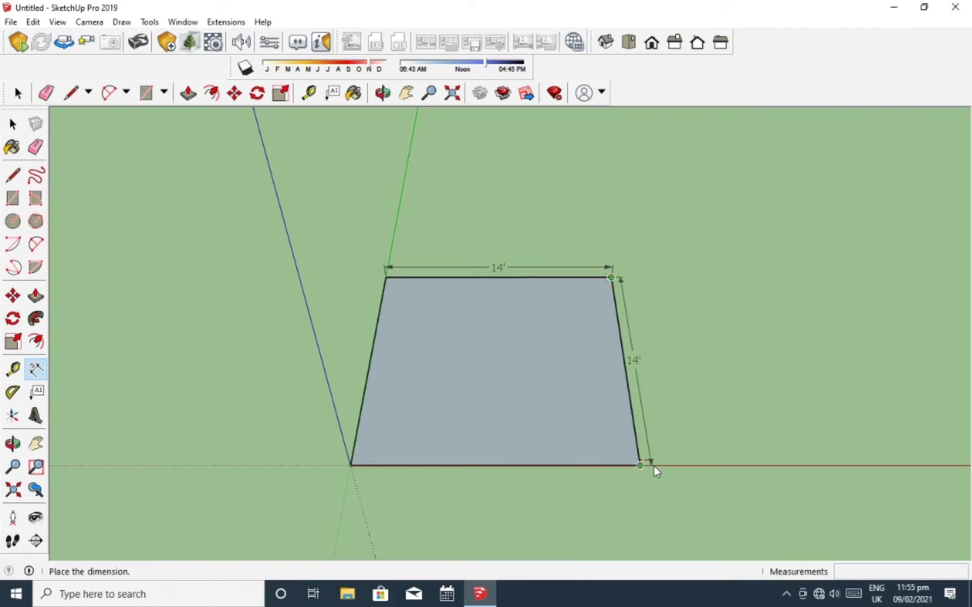
pyautogui.click(659, 465)
pyautogui.moveTo(650, 362)
pyautogui.mouseDown(button='middle')
pyautogui.moveTo(655, 467)
pyautogui.moveTo(498, 257)
pyautogui.mouseUp(button='middle')
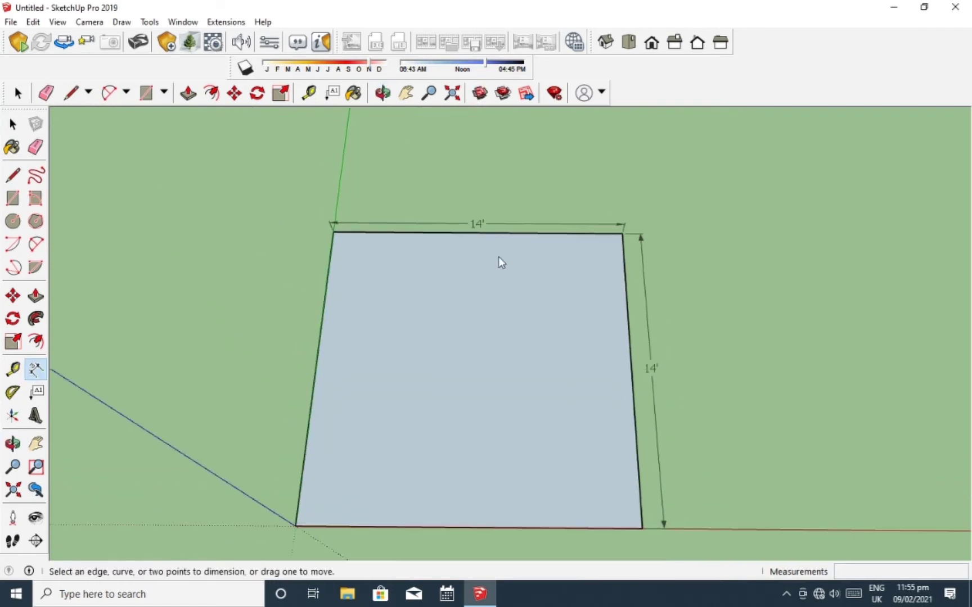
pyautogui.press('space')
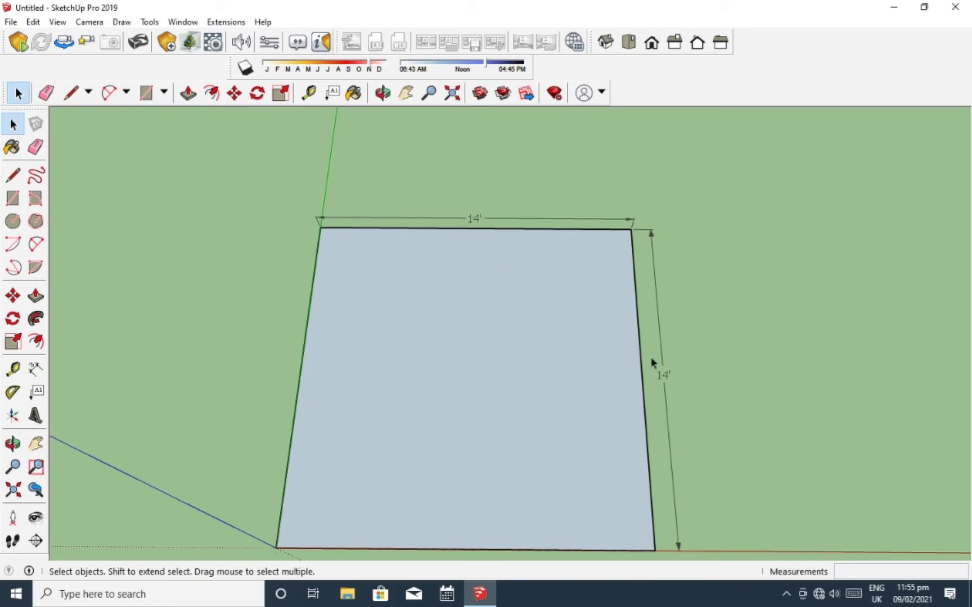
pyautogui.moveTo(663, 404)
pyautogui.mouseDown(button='middle')
pyautogui.moveTo(659, 364)
pyautogui.moveTo(629, 443)
pyautogui.moveTo(564, 384)
pyautogui.moveTo(577, 365)
pyautogui.moveTo(535, 386)
pyautogui.mouseUp(button='middle')
pyautogui.moveTo(529, 225); pyautogui.dragTo(721, 202, button='middle')
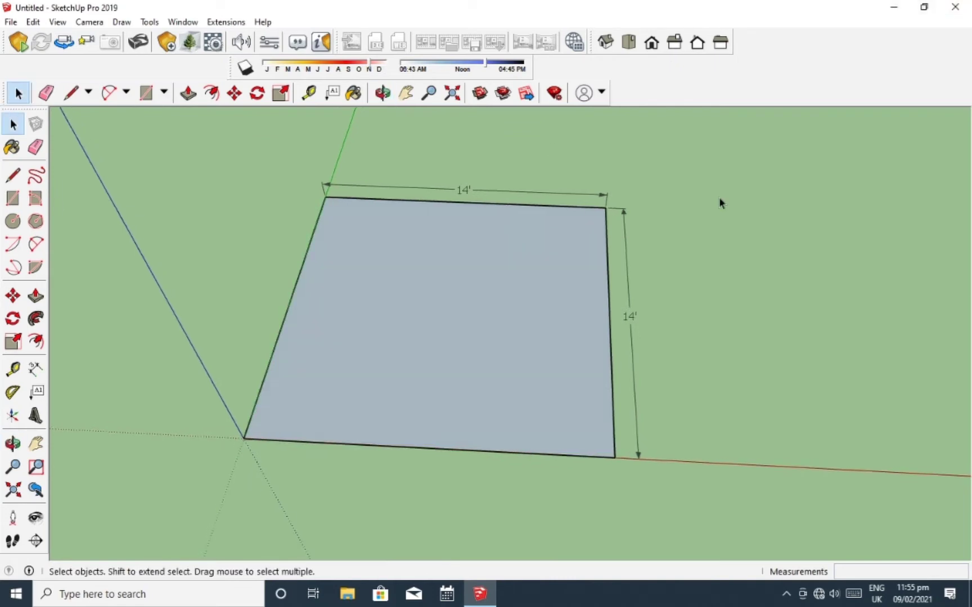
# - Offset the square's face 9 inches inward to create an inner outline
pyautogui.click(36, 340)
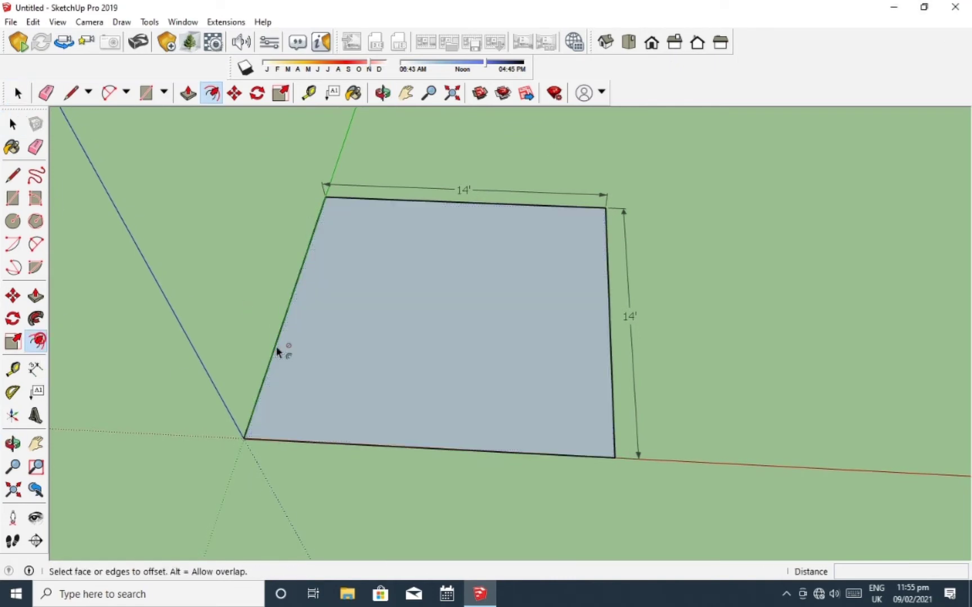
pyautogui.click(288, 315)
pyautogui.write('9')
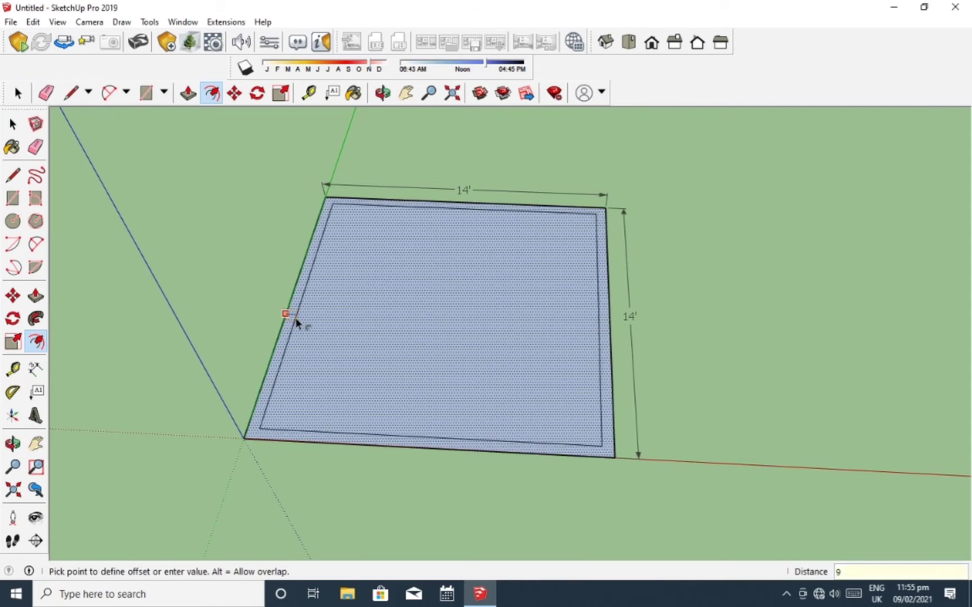
pyautogui.press('Return')
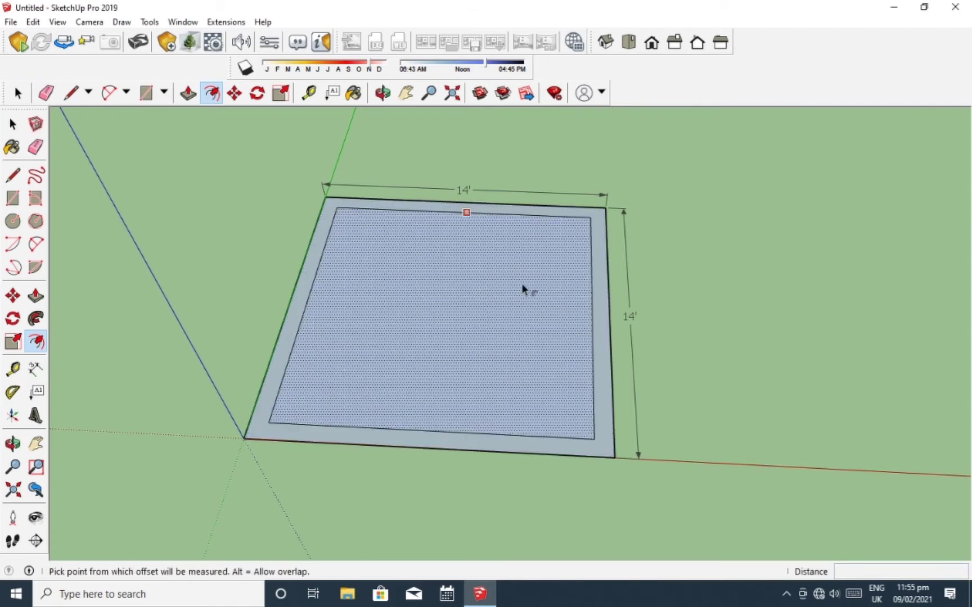
pyautogui.press('space')
pyautogui.scroll(-2, 488, 360)
pyautogui.moveTo(345, 202); pyautogui.dragTo(473, 350, button='middle')
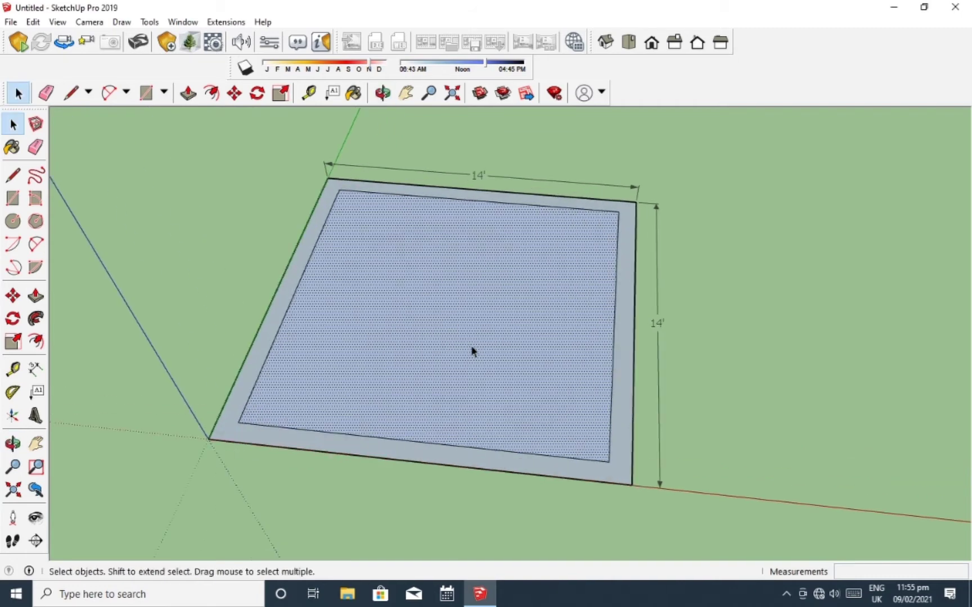
pyautogui.scroll(-1, 473, 349)
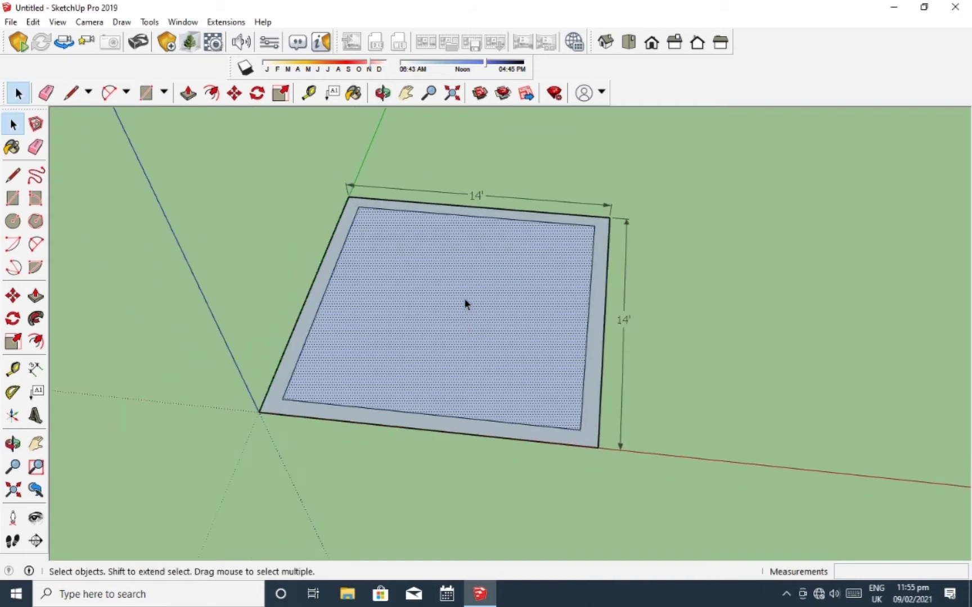
pyautogui.click(438, 416)
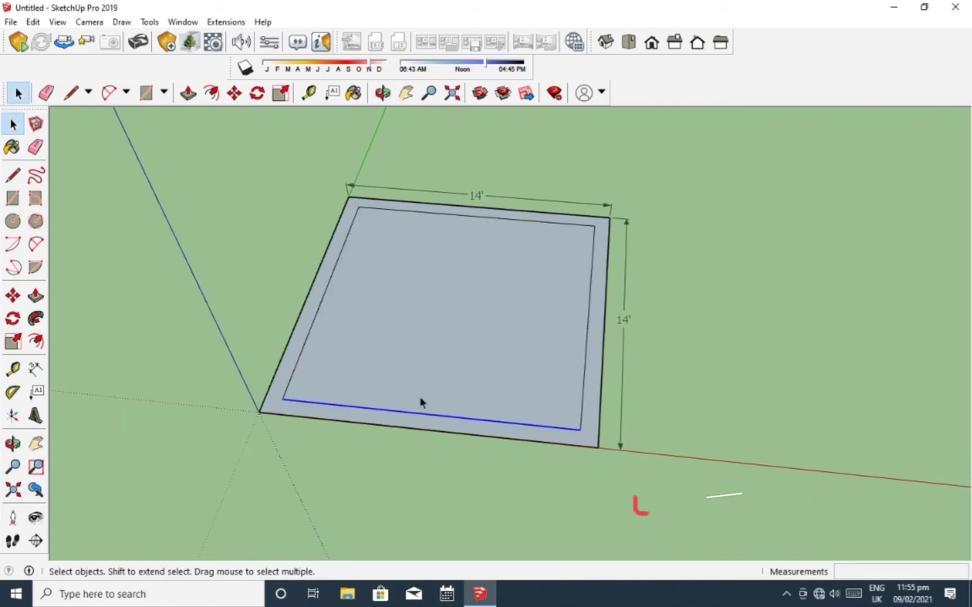
pyautogui.click(242, 288)
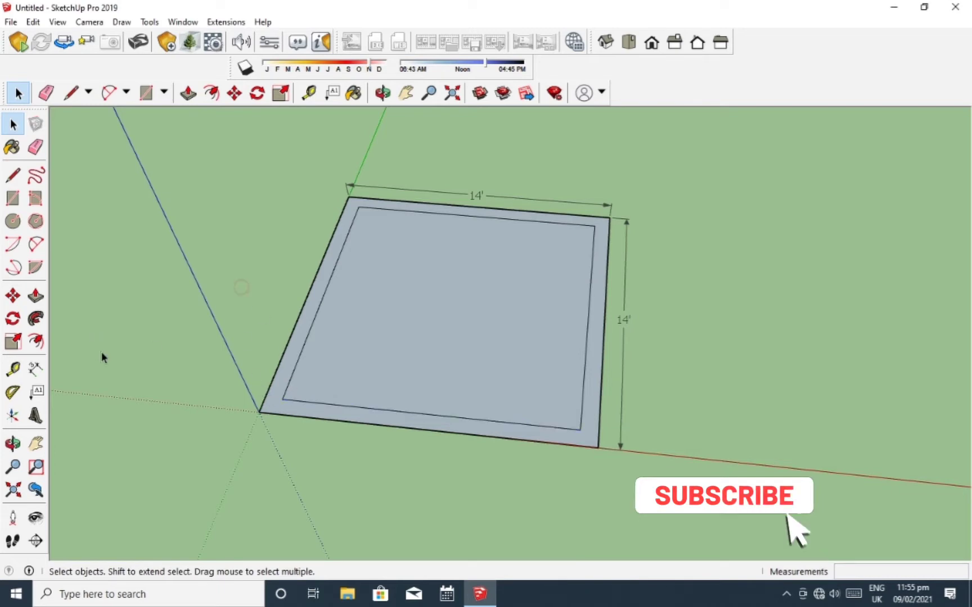
# - Draw short lines from both inner bottom corners down to the outer bottom edge
pyautogui.click(12, 174)
pyautogui.scroll(1, 288, 444)
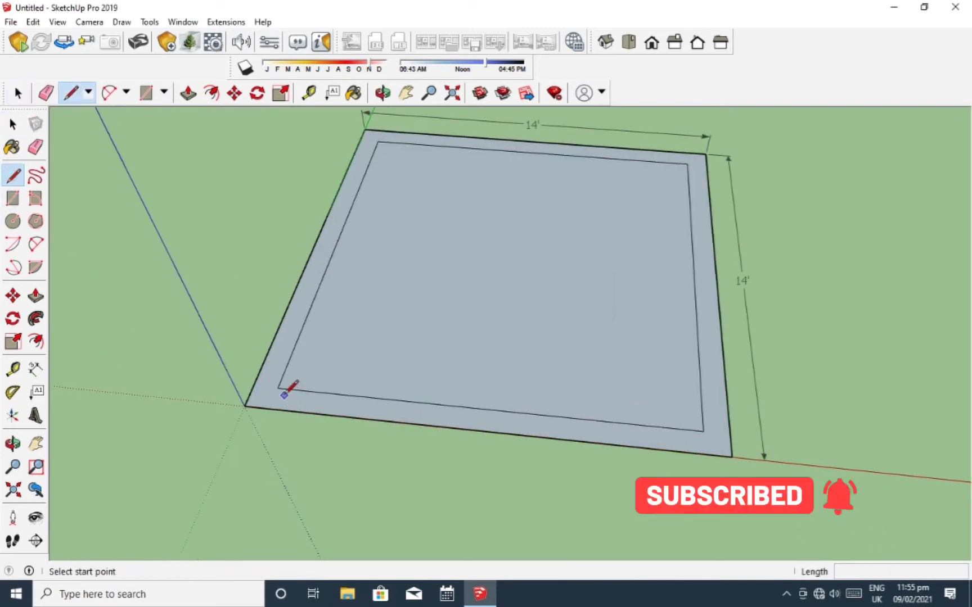
pyautogui.click(281, 390)
pyautogui.click(270, 409)
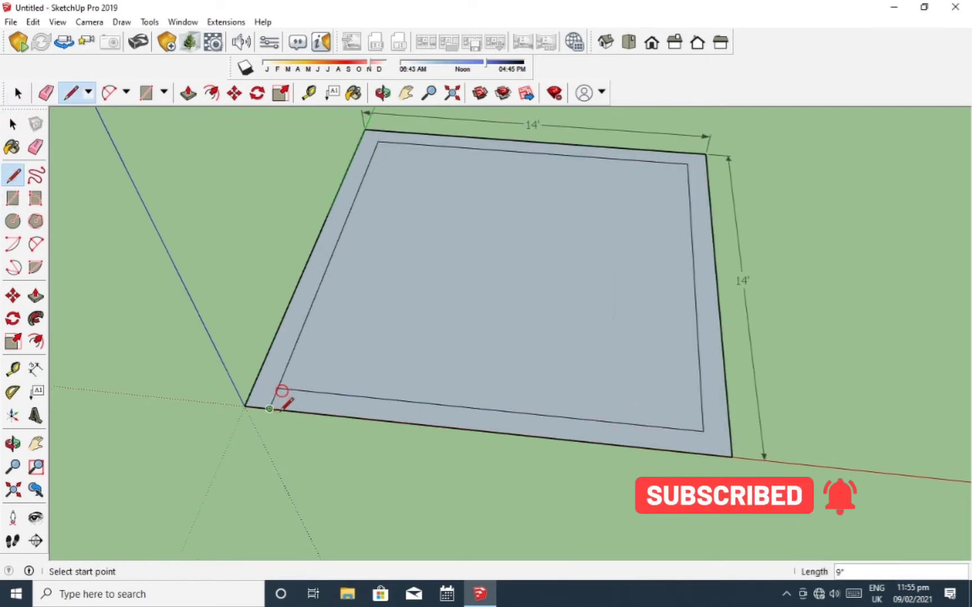
pyautogui.click(703, 431)
pyautogui.click(705, 452)
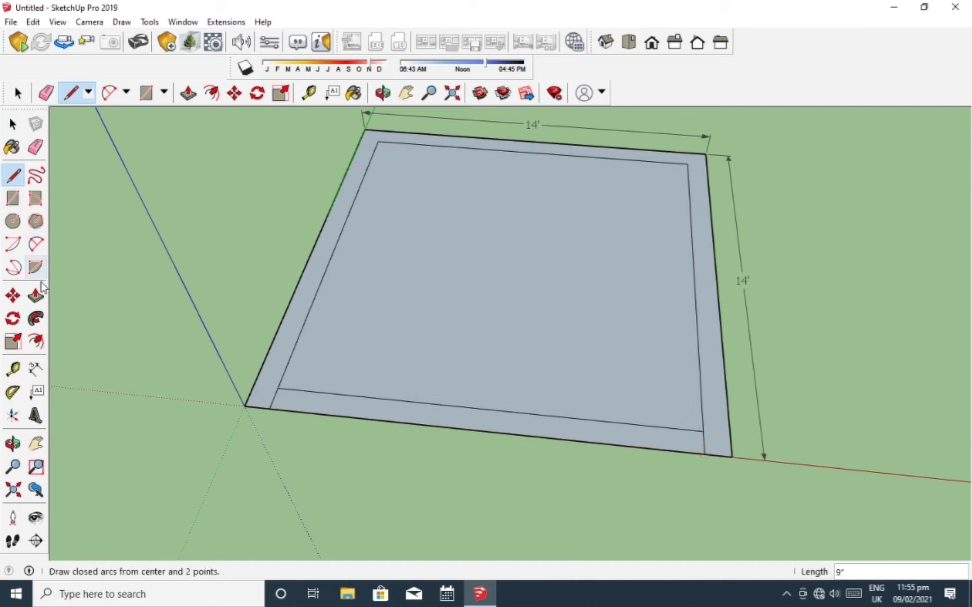
pyautogui.click(35, 147)
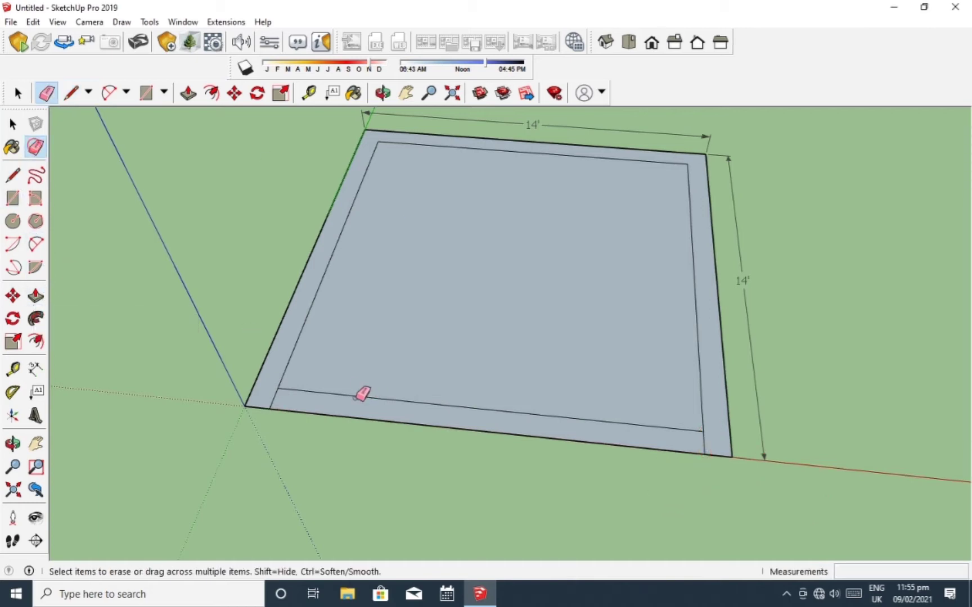
# - Erase the inner outline's bottom edge to open the border's front side
pyautogui.click(360, 397)
pyautogui.moveTo(360, 396)
pyautogui.mouseDown(button='middle')
pyautogui.moveTo(633, 329)
pyautogui.moveTo(595, 339)
pyautogui.mouseUp(button='middle')
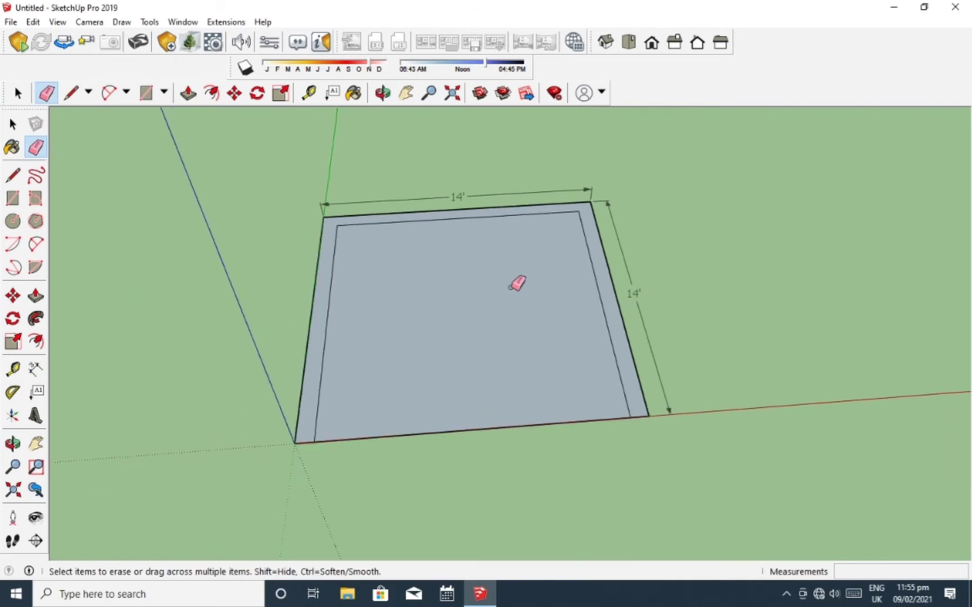
pyautogui.scroll(-1, 516, 282)
pyautogui.scroll(2, 520, 276)
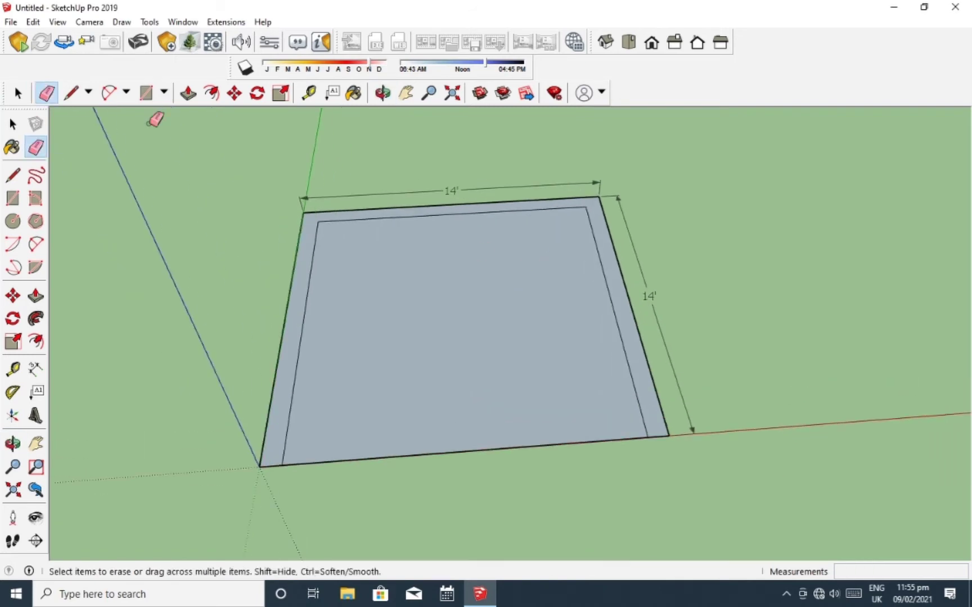
# - Push/pull the U-shaped border up 12' into three walls around the floor
pyautogui.click(35, 296)
pyautogui.click(593, 255)
pyautogui.write("12'")
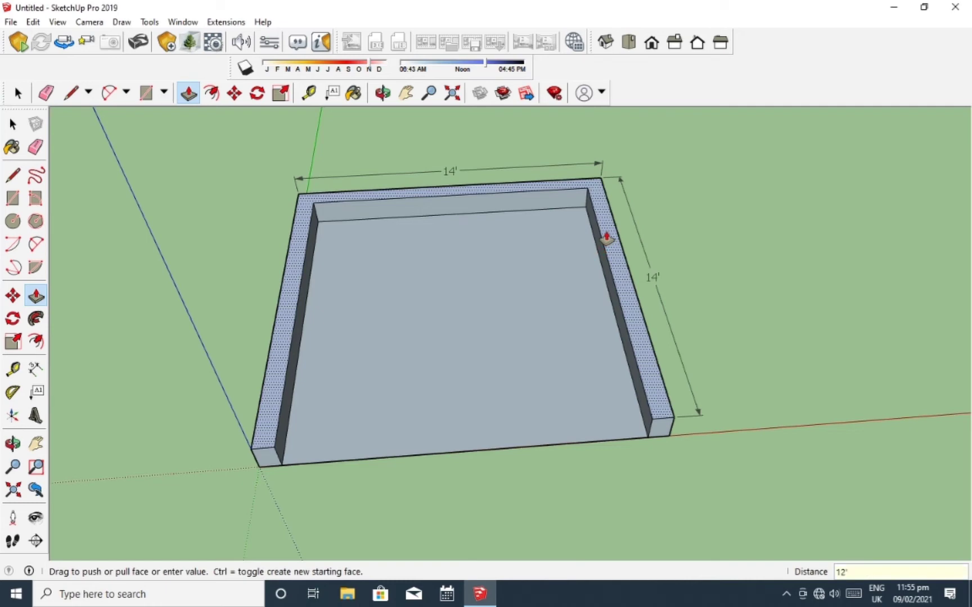
pyautogui.press('Return')
pyautogui.moveTo(605, 245); pyautogui.dragTo(597, 269, button='middle')
pyautogui.scroll(-3, 524, 255)
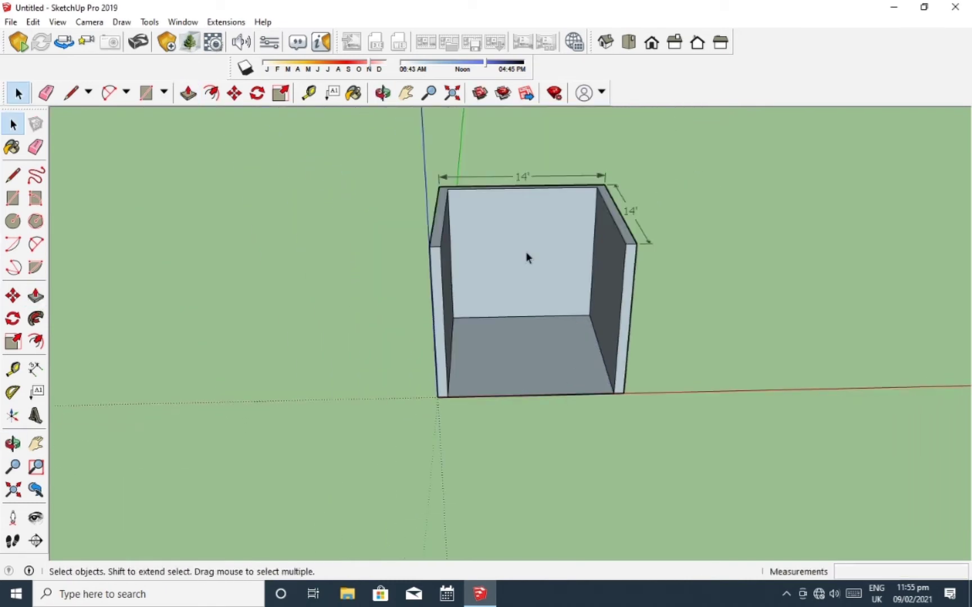
pyautogui.scroll(2, 557, 364)
pyautogui.moveTo(524, 256)
pyautogui.mouseDown(button='middle')
pyautogui.moveTo(558, 364)
pyautogui.moveTo(537, 389)
pyautogui.moveTo(521, 228)
pyautogui.mouseUp(button='middle')
pyautogui.scroll(1, 521, 229)
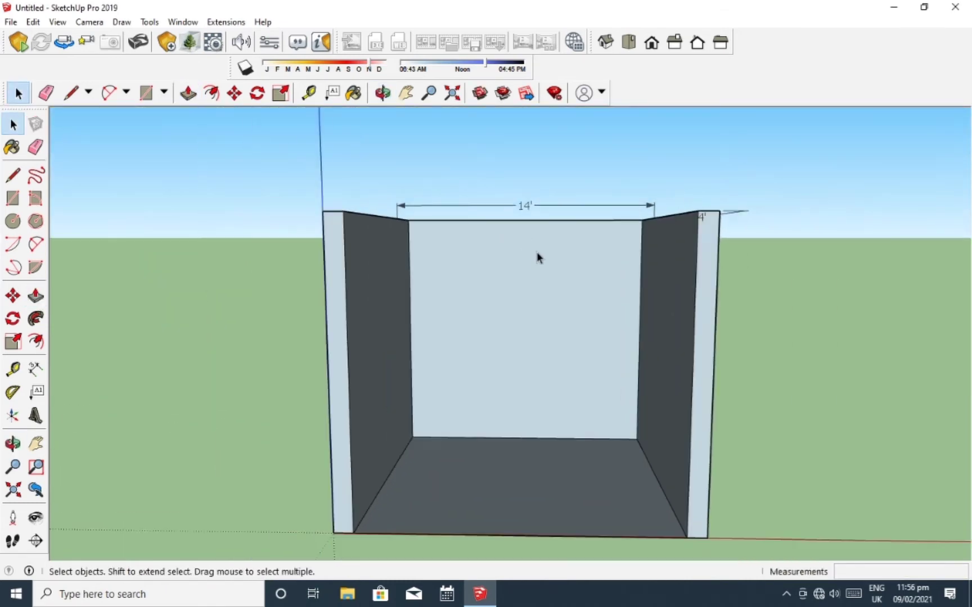
pyautogui.scroll(1, 587, 256)
pyautogui.press('space')
pyautogui.moveTo(587, 256)
pyautogui.mouseDown(button='middle')
pyautogui.moveTo(585, 445)
pyautogui.moveTo(542, 384)
pyautogui.moveTo(587, 264)
pyautogui.moveTo(579, 329)
pyautogui.mouseUp(button='middle')
pyautogui.scroll(2, 525, 364)
pyautogui.scroll(1, 492, 421)
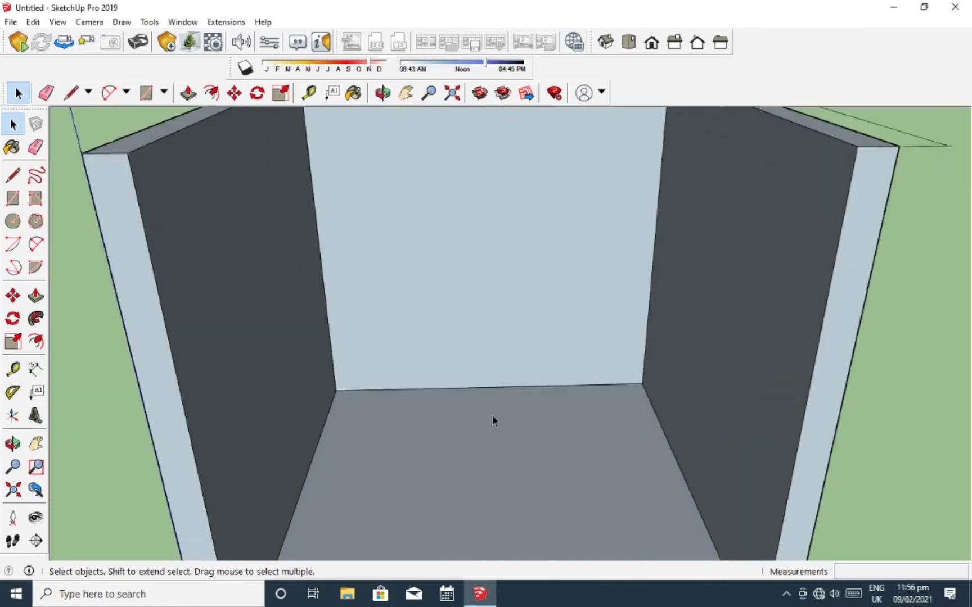
pyautogui.scroll(-1, 507, 391)
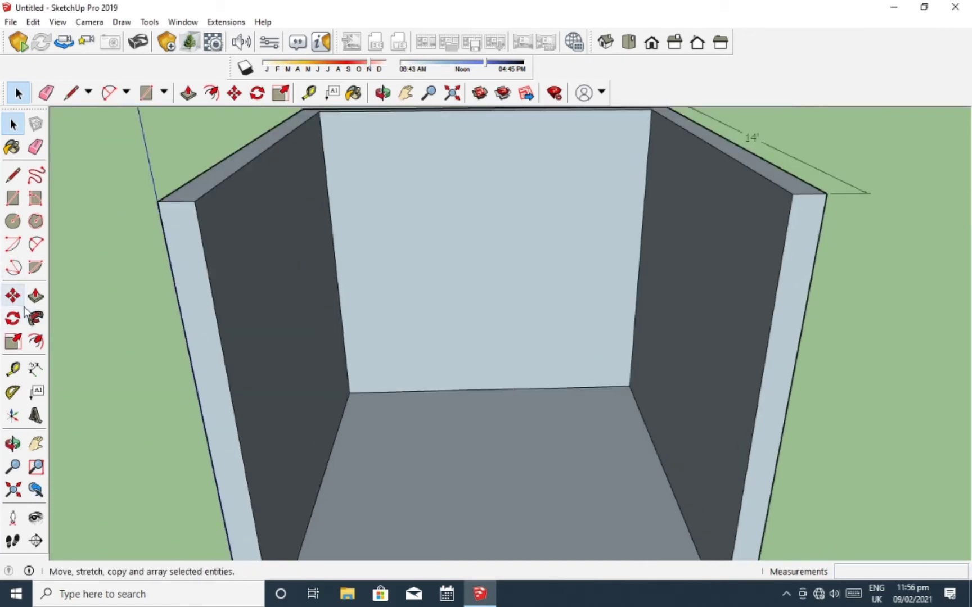
# - Pull two horizontal guide lines up across the back wall from its floor edge
pyautogui.click(33, 371)
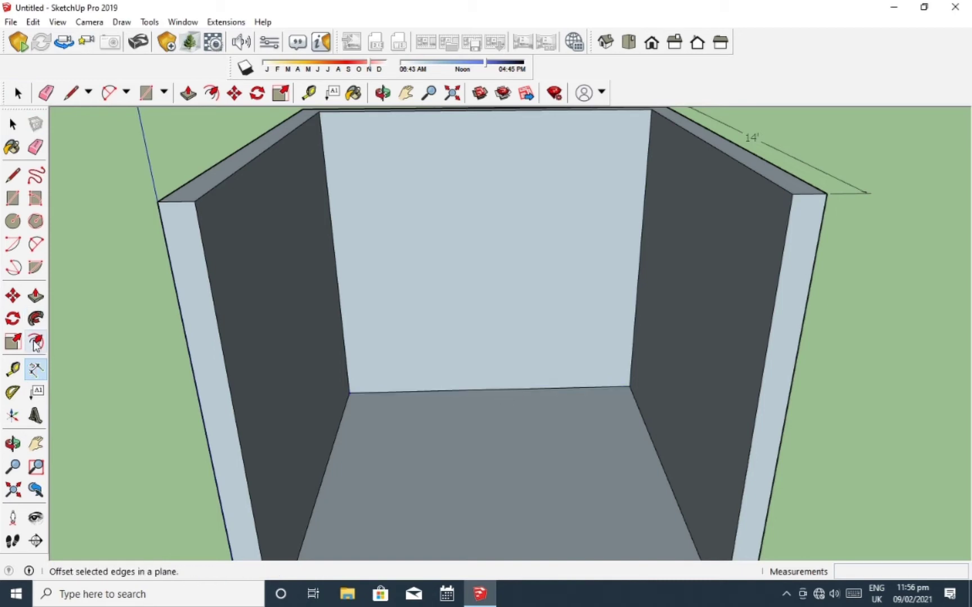
pyautogui.click(13, 369)
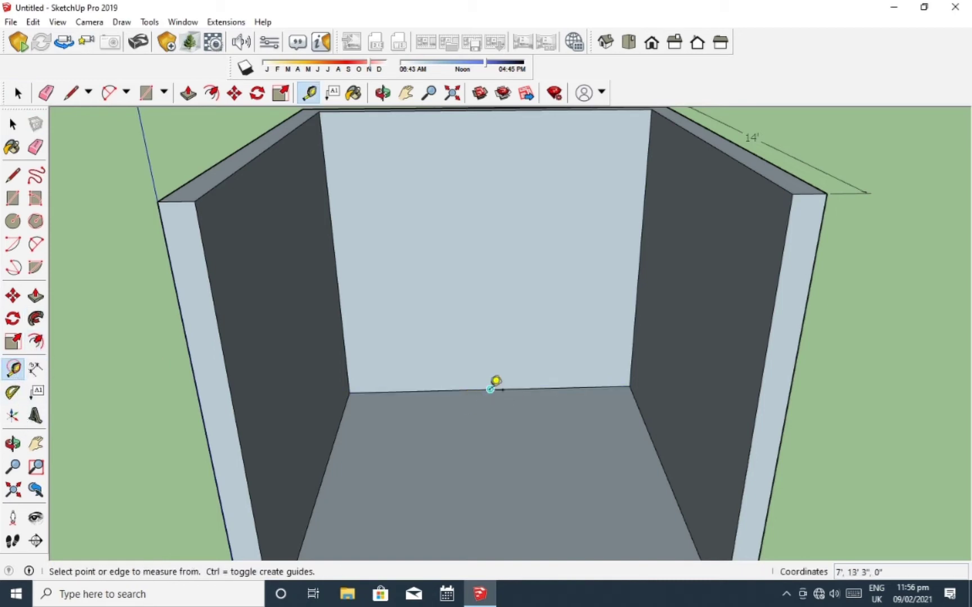
pyautogui.click(490, 389)
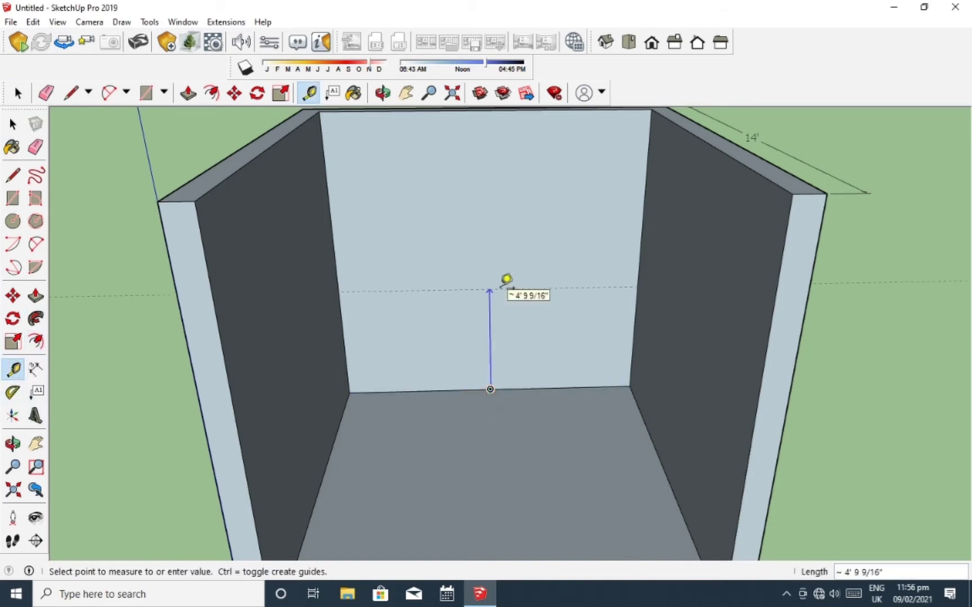
pyautogui.click(506, 280)
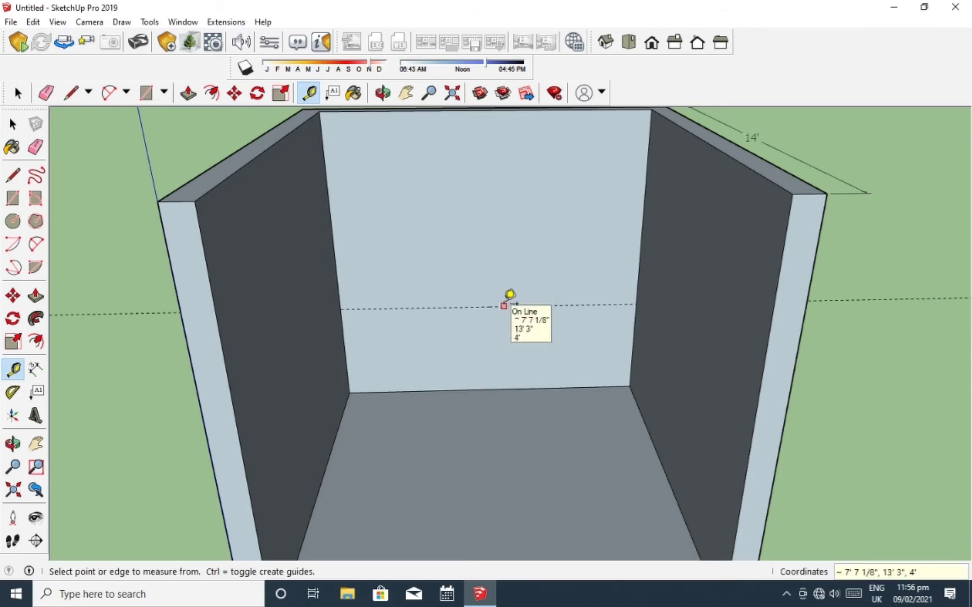
pyautogui.scroll(2, 505, 296)
pyautogui.click(498, 306)
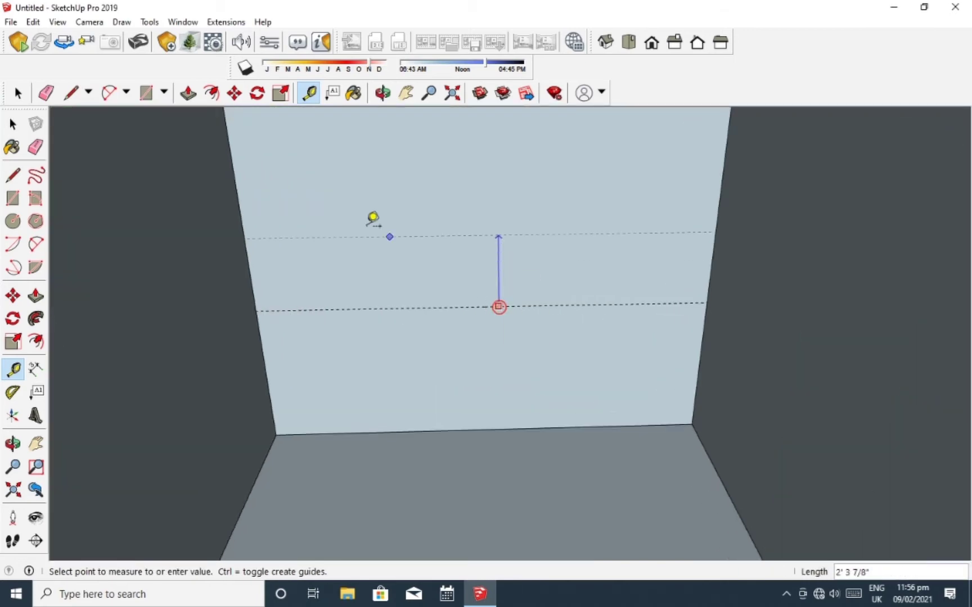
pyautogui.click(475, 281)
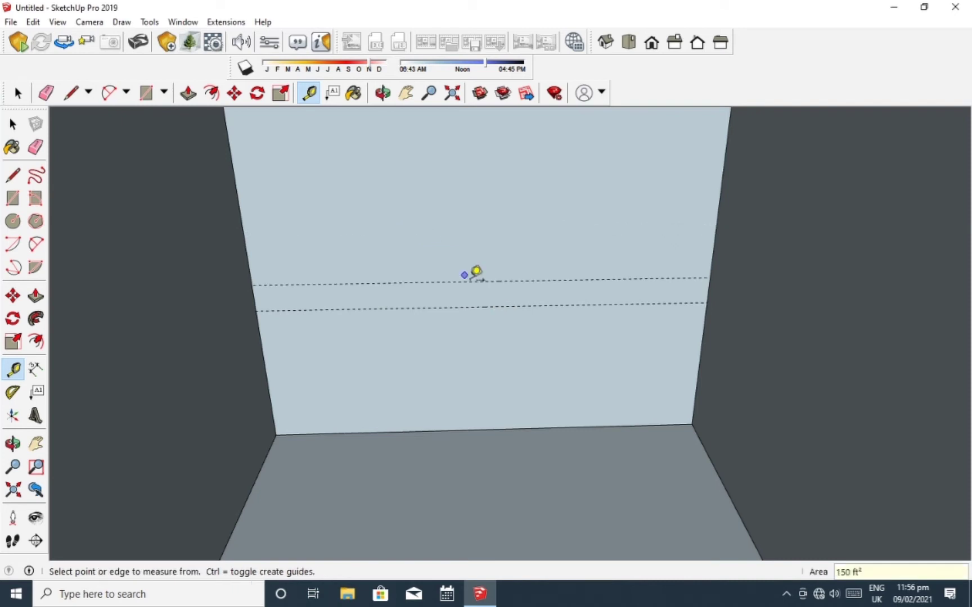
pyautogui.press('space')
pyautogui.scroll(3, 461, 287)
pyautogui.moveTo(461, 288); pyautogui.dragTo(520, 307, button='middle')
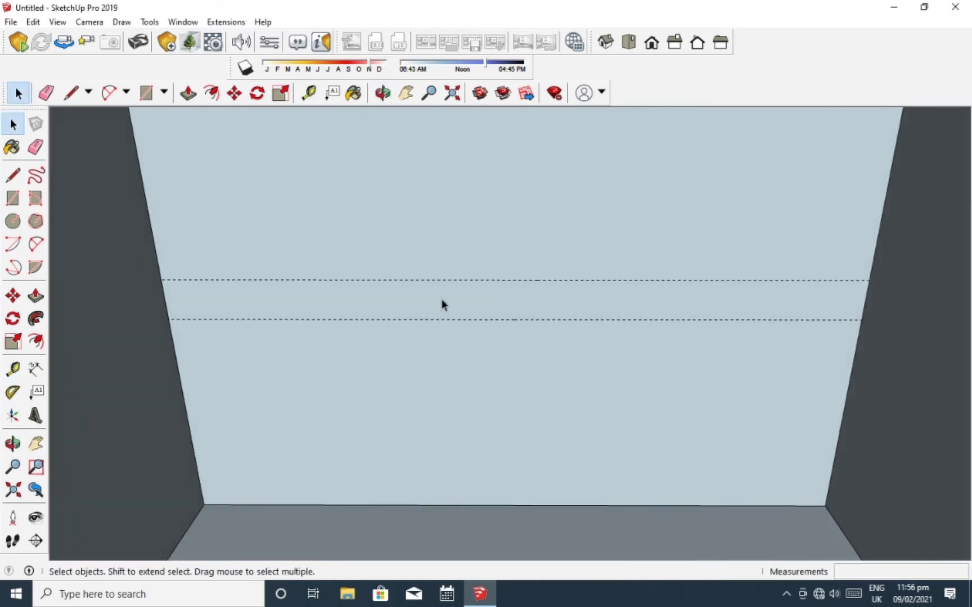
# - Add two vertical guides on the back wall, spaced 6 inches apart
pyautogui.press('t')
pyautogui.click(164, 299)
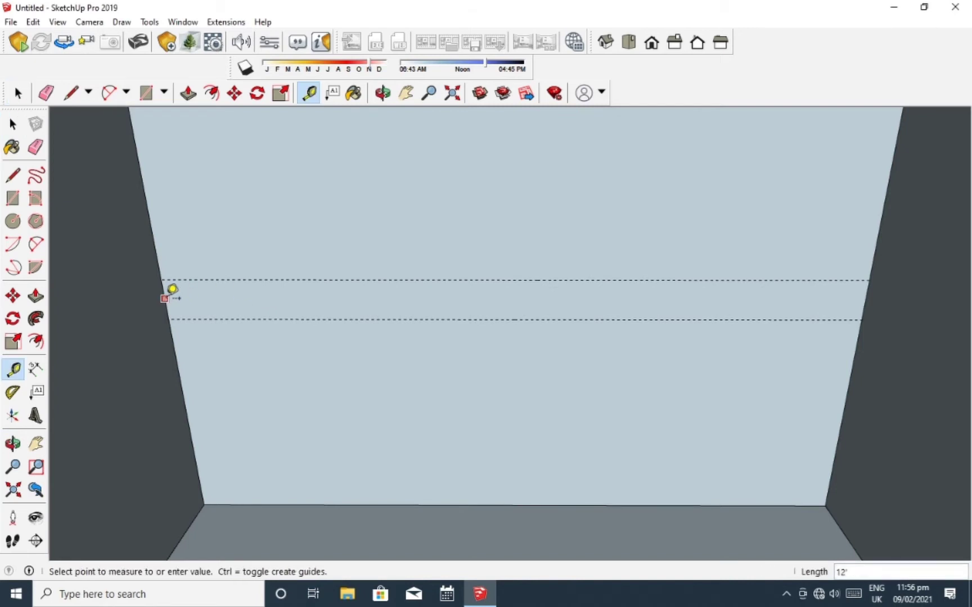
pyautogui.click(386, 298)
pyautogui.scroll(2, 379, 300)
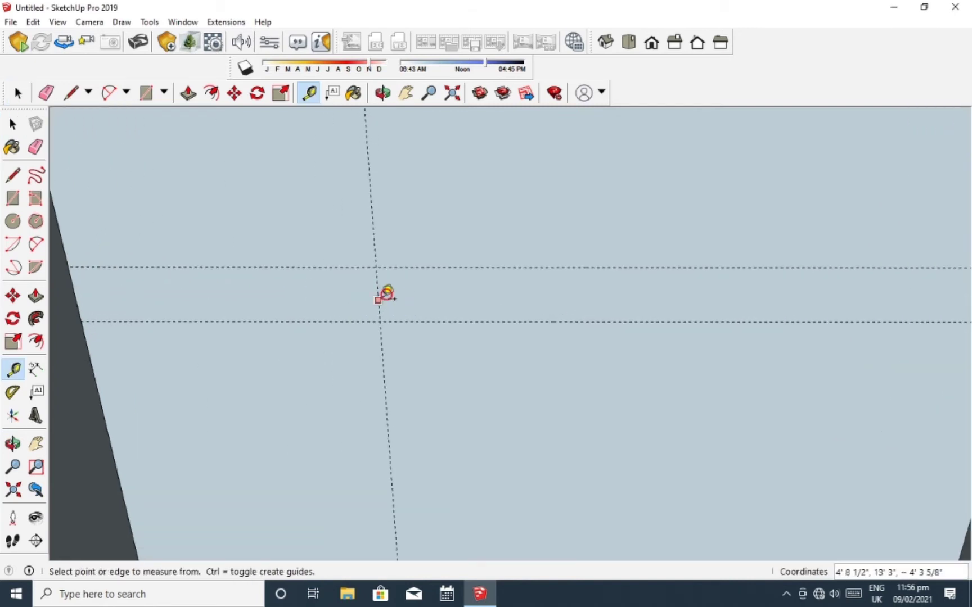
pyautogui.click(377, 296)
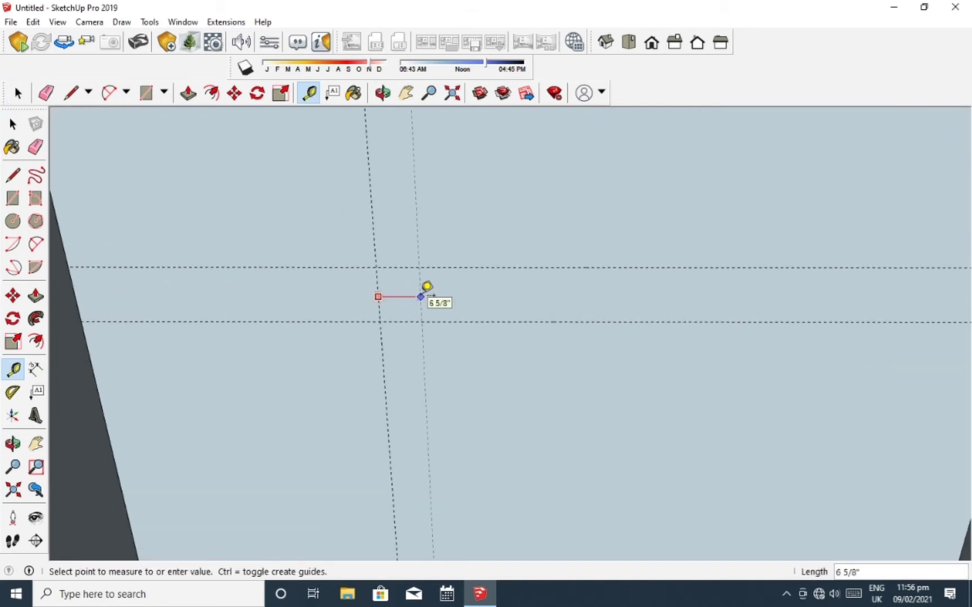
pyautogui.press('Return')
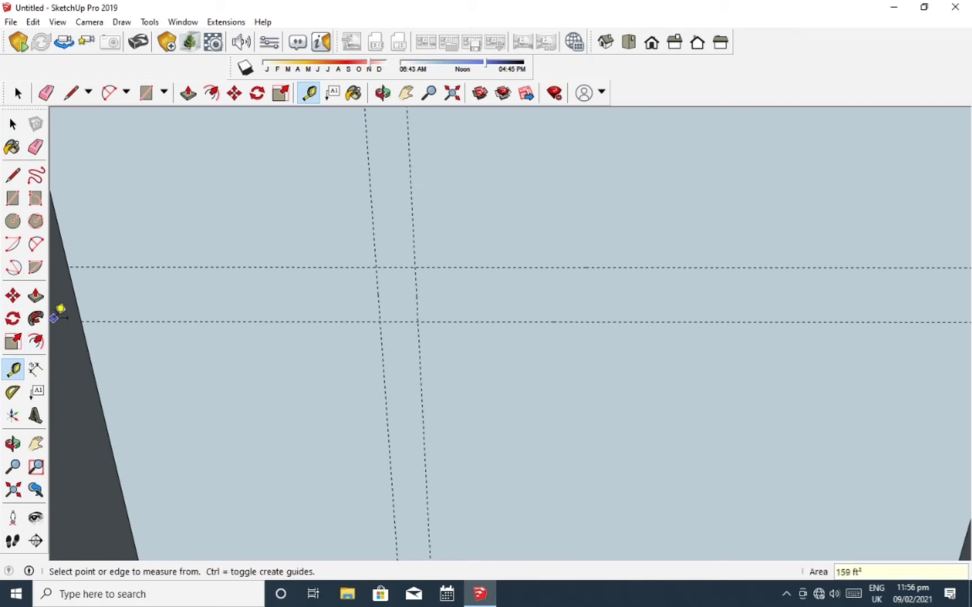
pyautogui.click(38, 340)
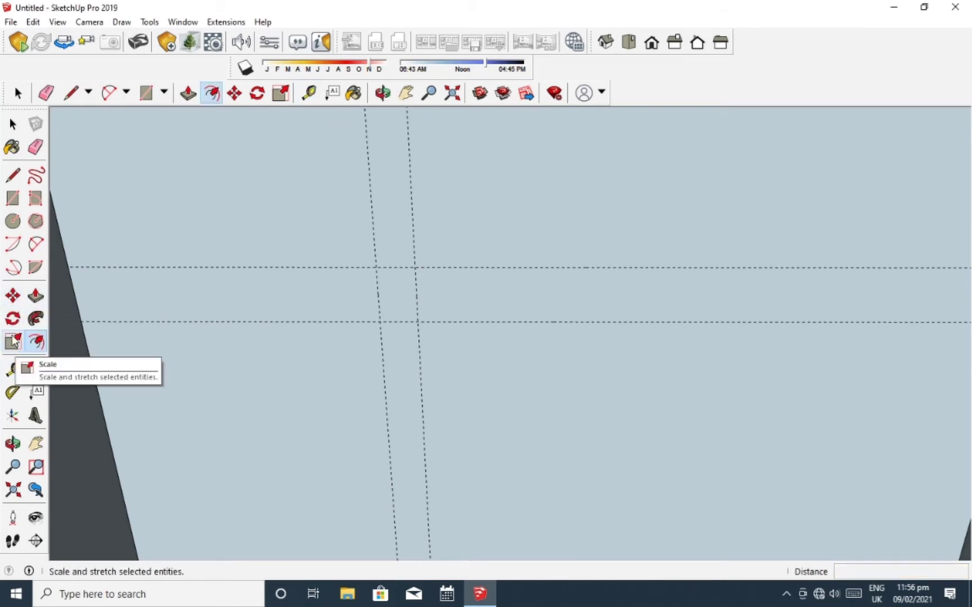
# - Draw a 9" × 6" rectangle between the guide intersections on the back wall
pyautogui.click(12, 200)
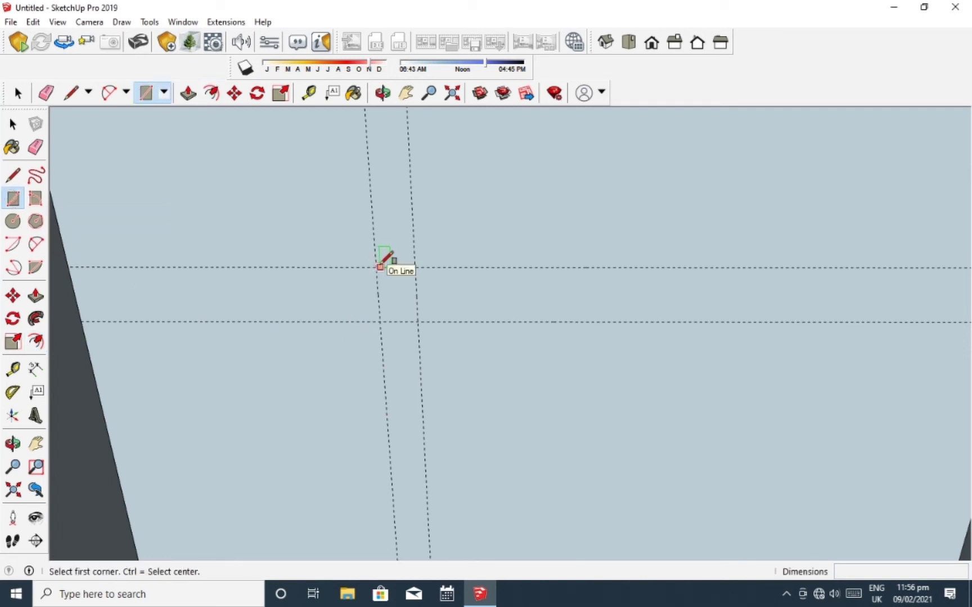
pyautogui.click(376, 266)
pyautogui.click(416, 320)
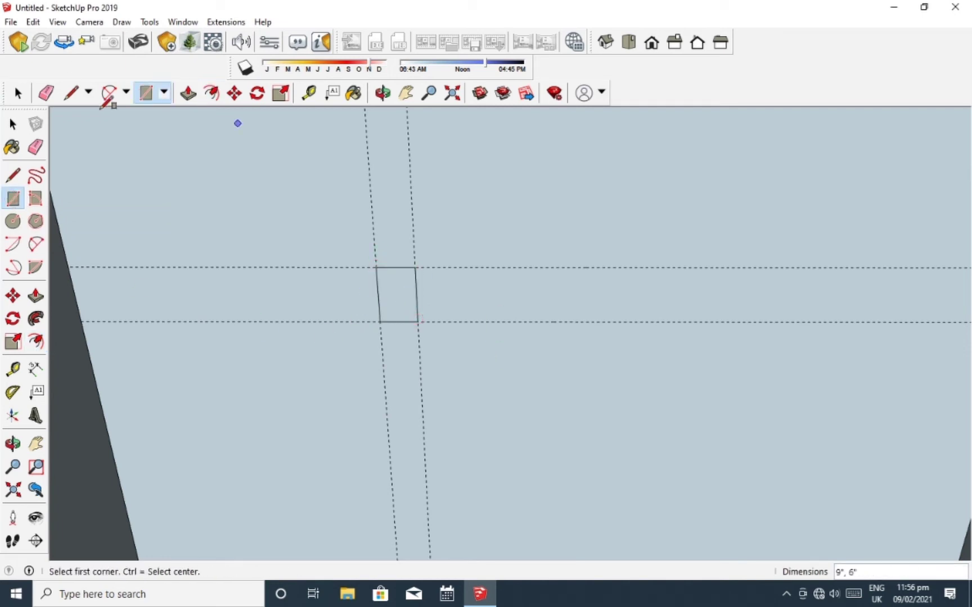
pyautogui.click(17, 94)
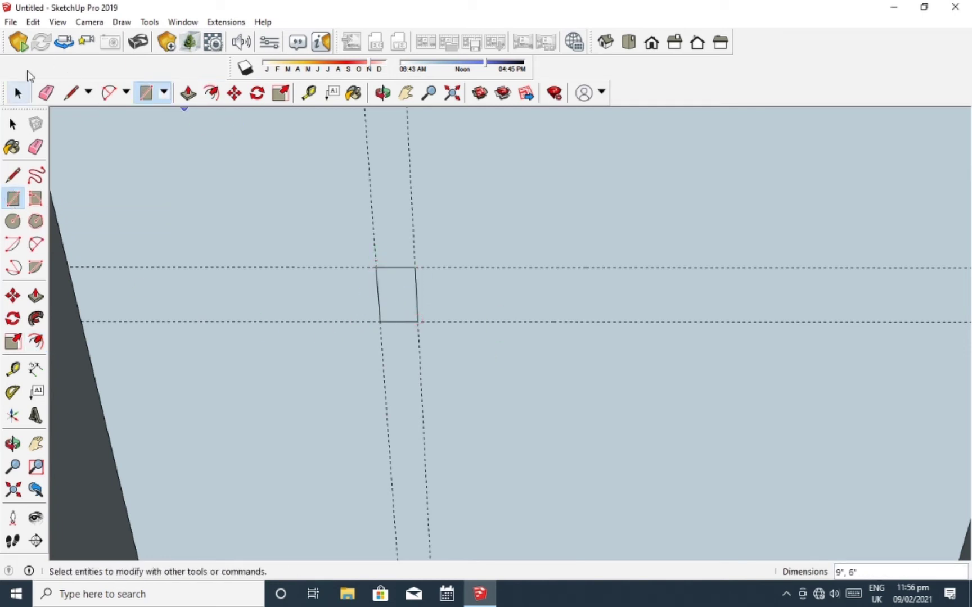
# - Erase all four guide lines and select the new rectangle face
pyautogui.click(46, 94)
pyautogui.click(374, 229)
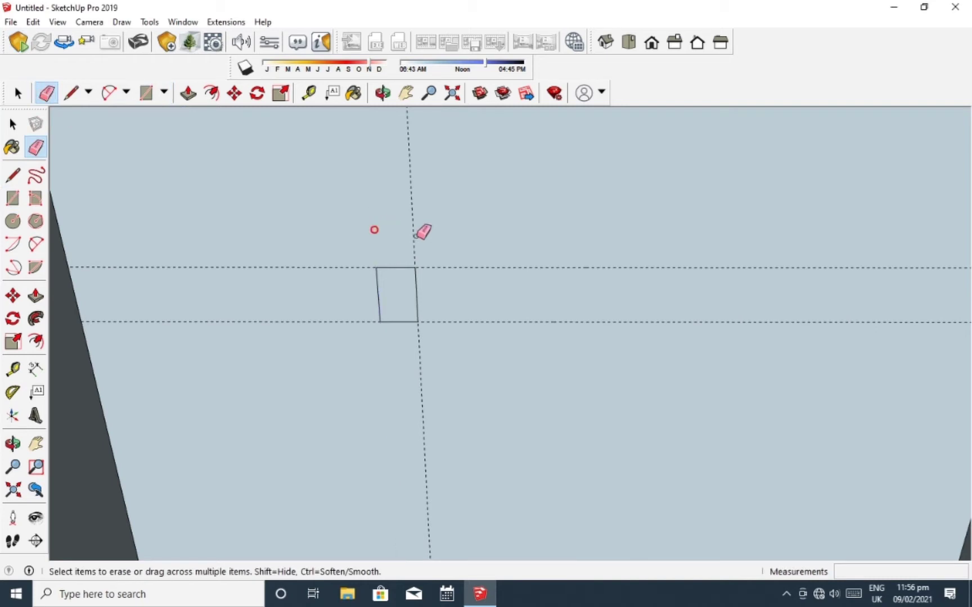
pyautogui.click(412, 237)
pyautogui.click(430, 269)
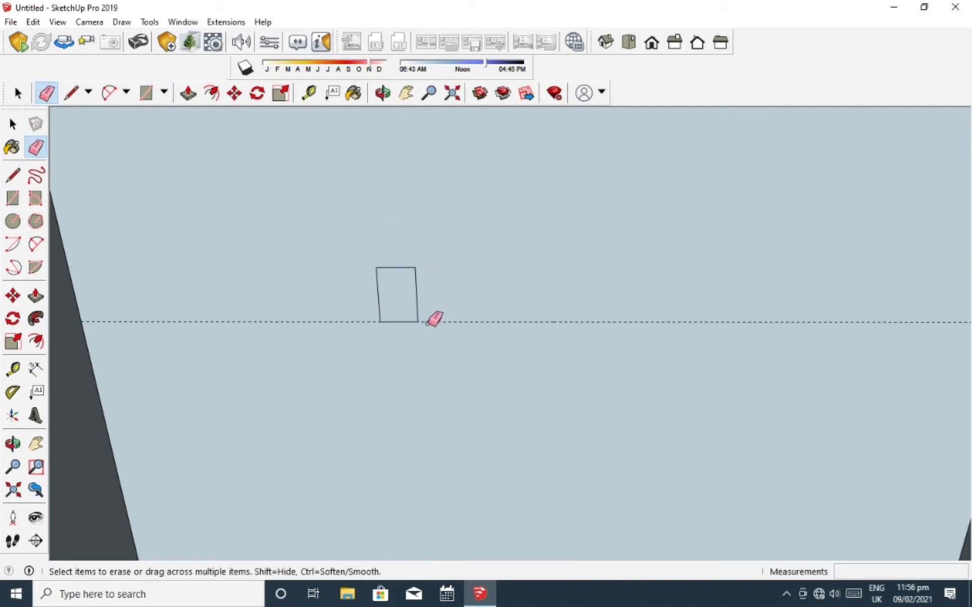
pyautogui.click(430, 322)
pyautogui.scroll(-2, 434, 304)
pyautogui.press('space')
pyautogui.scroll(1, 408, 304)
pyautogui.click(409, 309)
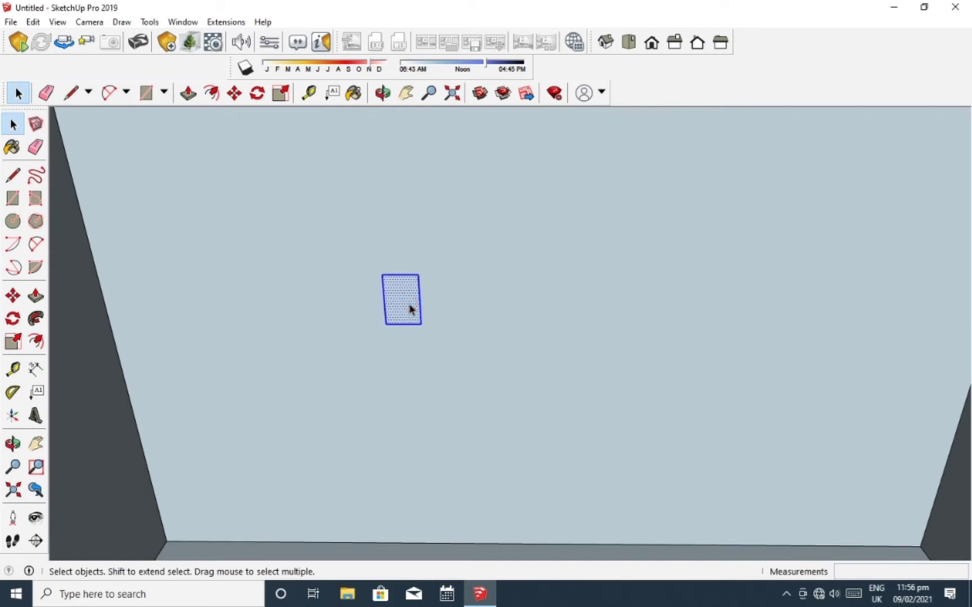
# - Make the wall rectangle a group and open it for editing
pyautogui.rightClick(408, 298)
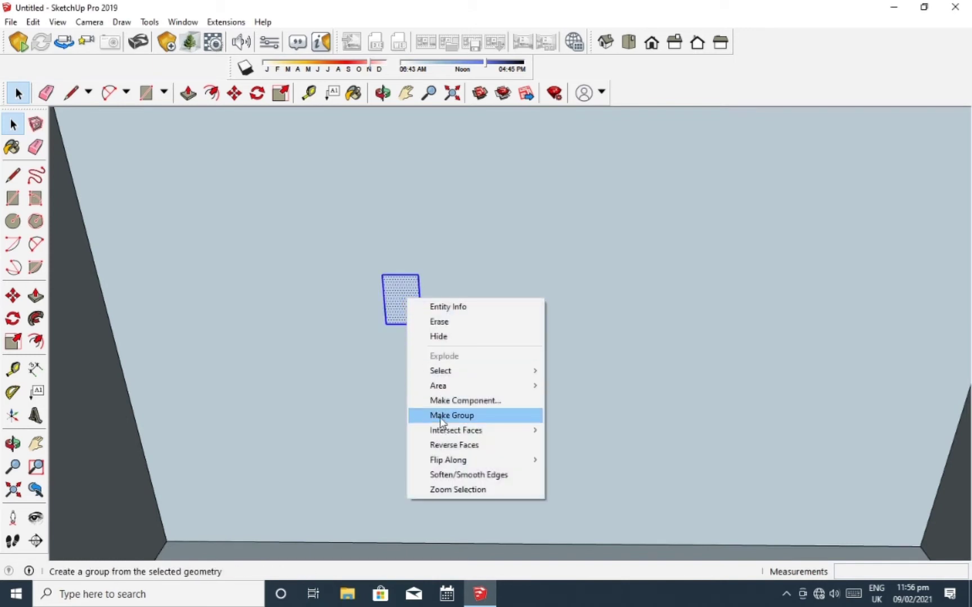
pyautogui.click(440, 416)
pyautogui.doubleClick(403, 288)
pyautogui.moveTo(409, 298); pyautogui.dragTo(412, 295, button='middle')
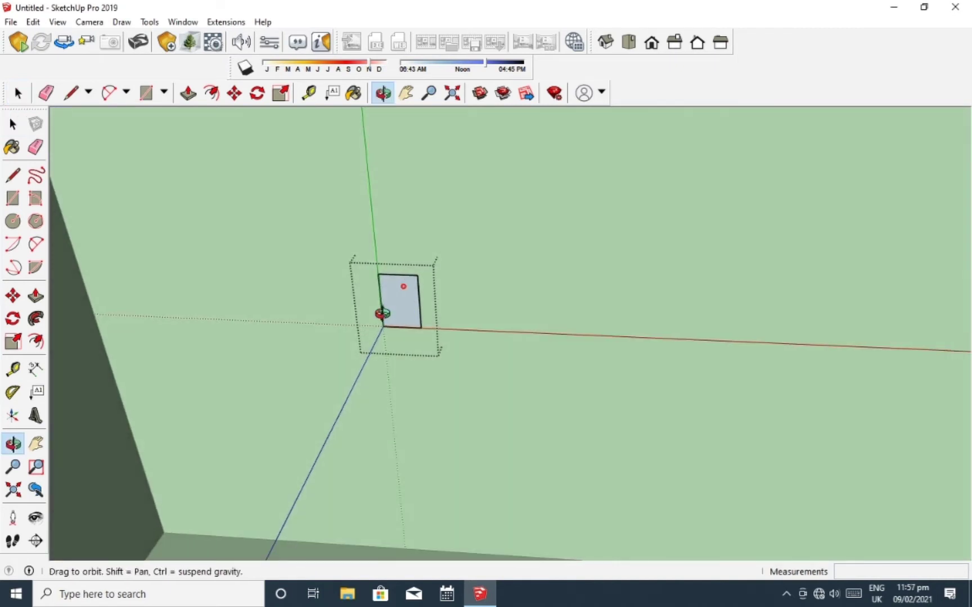
# - Extrude the rectangle 6 inches into a box and push its right face in 2 inches
pyautogui.press('p')
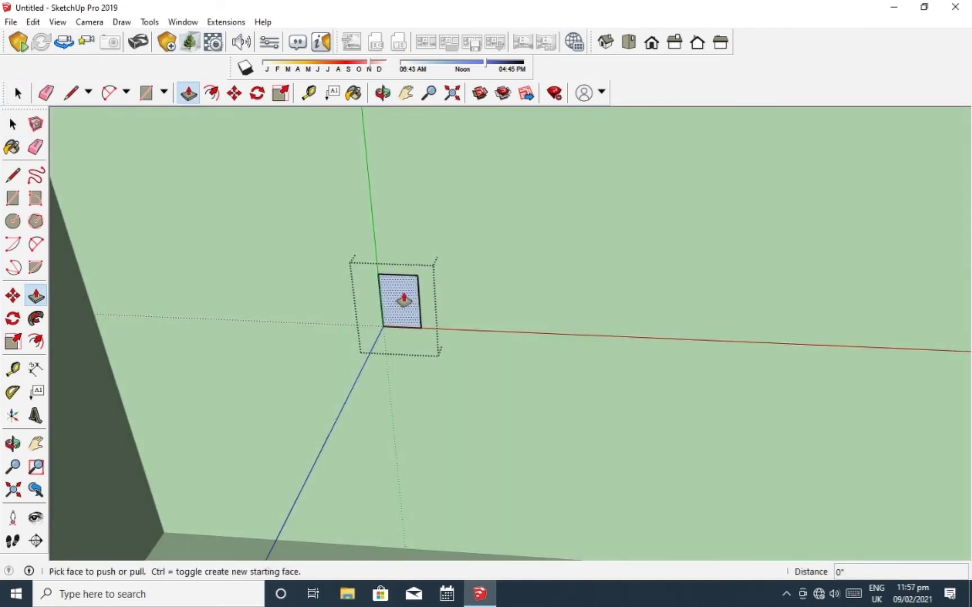
pyautogui.moveTo(404, 298); pyautogui.dragTo(399, 311)
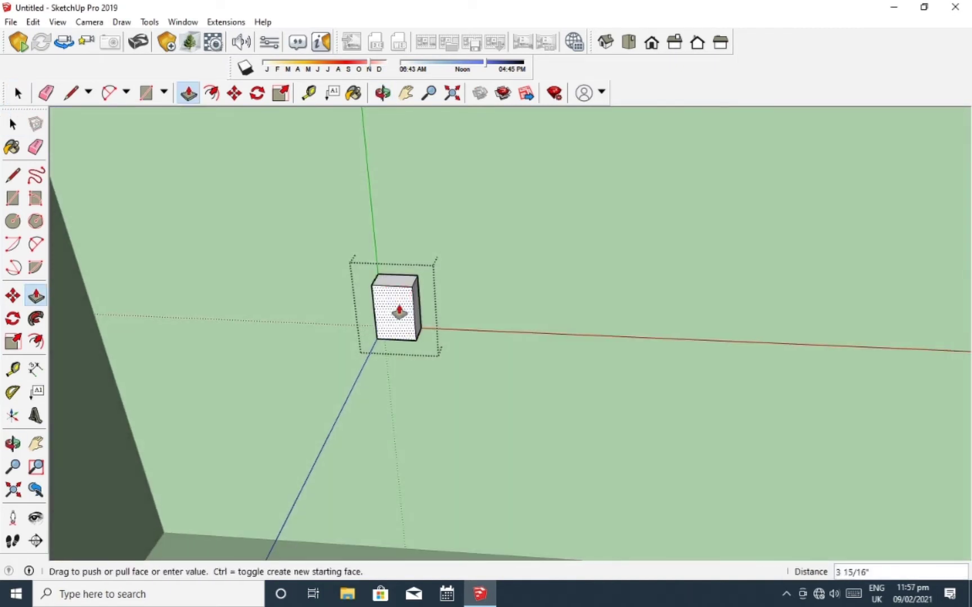
pyautogui.press('Return')
pyautogui.scroll(3, 404, 310)
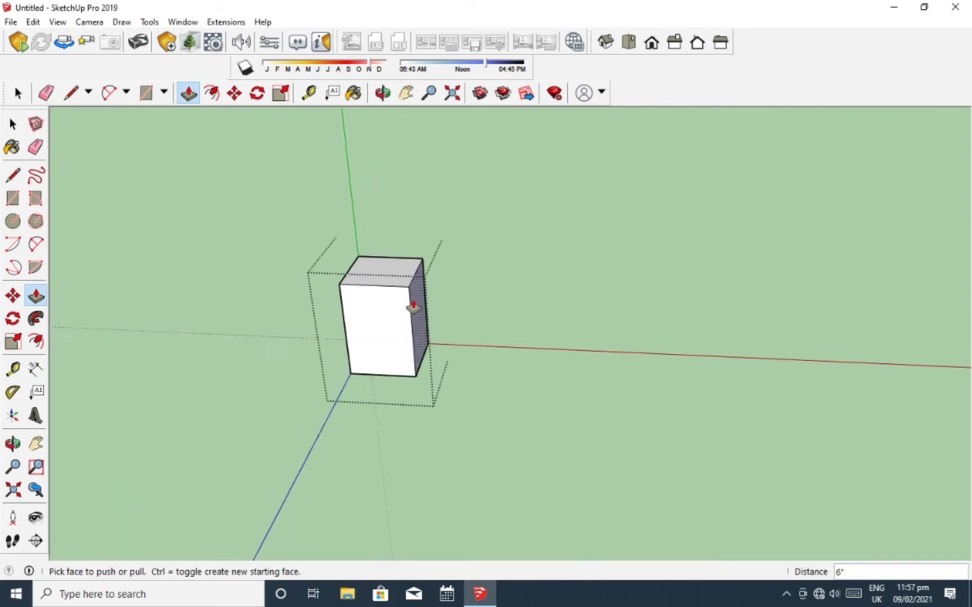
pyautogui.scroll(2, 412, 306)
pyautogui.click(416, 297)
pyautogui.write('2')
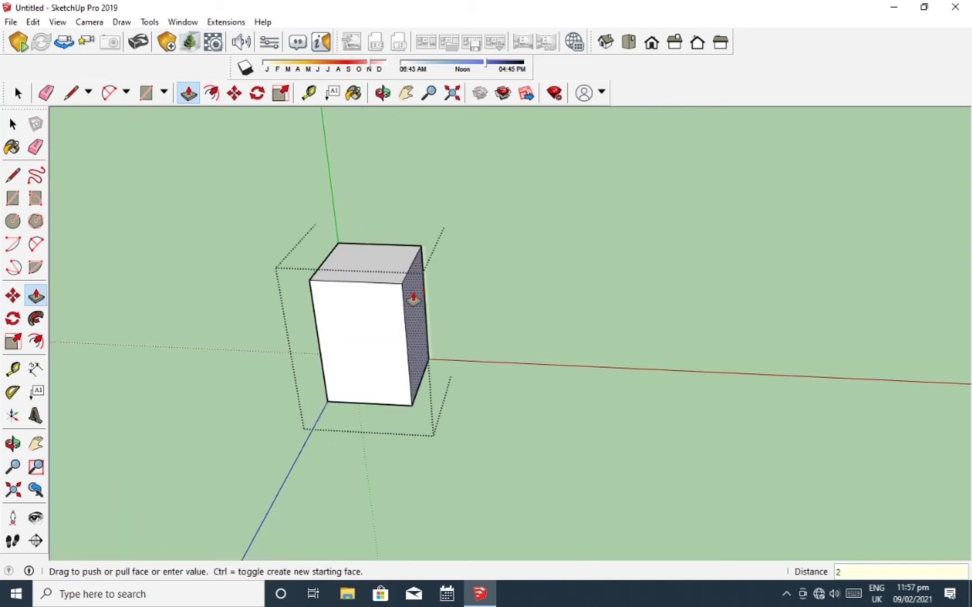
pyautogui.press('Return')
pyautogui.moveTo(375, 306); pyautogui.dragTo(431, 275, button='middle')
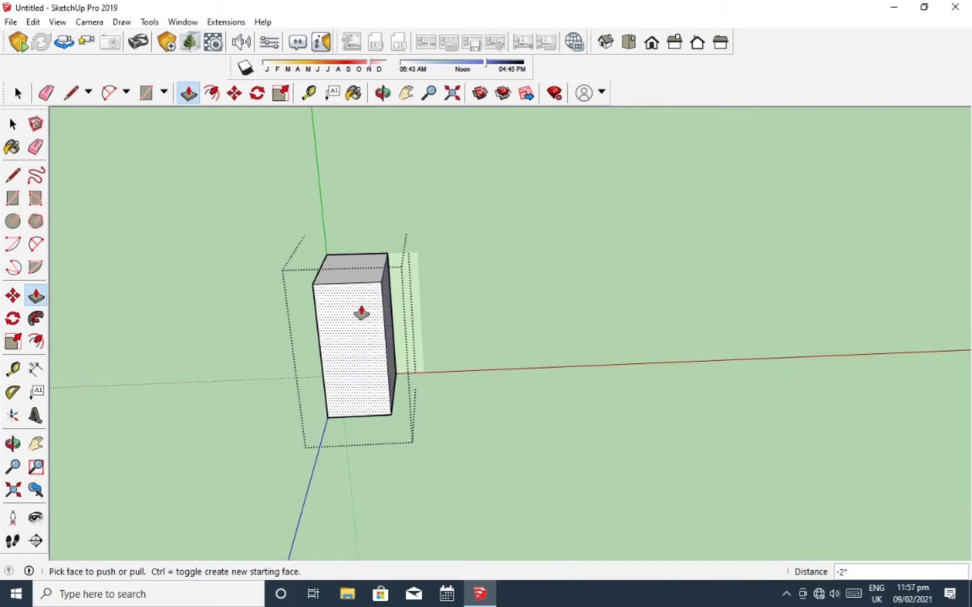
pyautogui.moveTo(361, 312)
pyautogui.mouseDown(button='middle')
pyautogui.moveTo(496, 241)
pyautogui.moveTo(418, 326)
pyautogui.moveTo(378, 323)
pyautogui.moveTo(381, 347)
pyautogui.moveTo(408, 327)
pyautogui.moveTo(426, 272)
pyautogui.moveTo(408, 287)
pyautogui.moveTo(384, 271)
pyautogui.mouseUp(button='middle')
pyautogui.click(381, 347)
pyautogui.press('space')
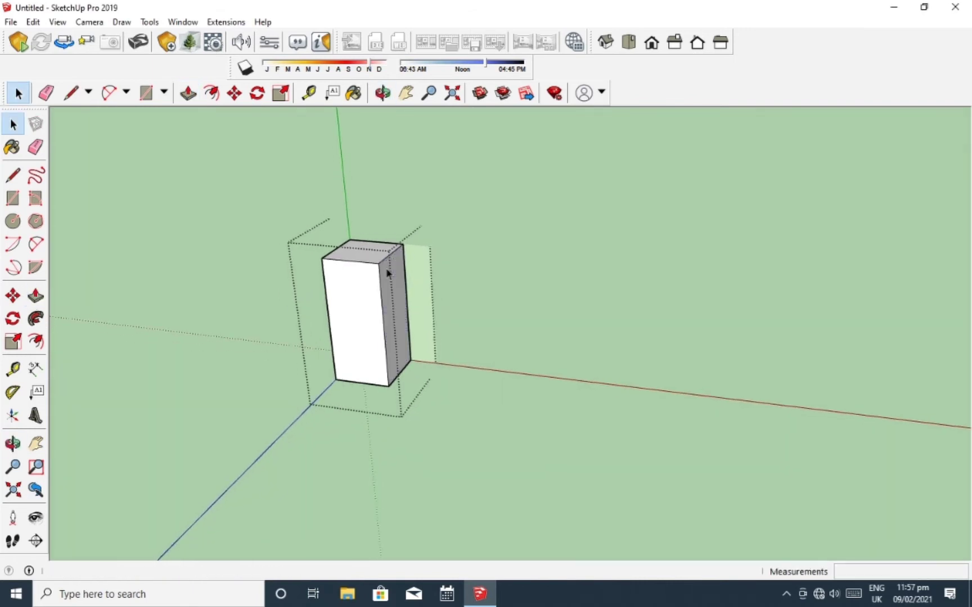
pyautogui.moveTo(445, 259)
pyautogui.mouseDown(button='middle')
pyautogui.moveTo(455, 275)
pyautogui.moveTo(397, 281)
pyautogui.moveTo(475, 312)
pyautogui.moveTo(392, 309)
pyautogui.moveTo(397, 254)
pyautogui.mouseUp(button='middle')
# - Draw a line across the top face of the box
pyautogui.click(392, 309)
pyautogui.scroll(2, 401, 286)
pyautogui.press('l')
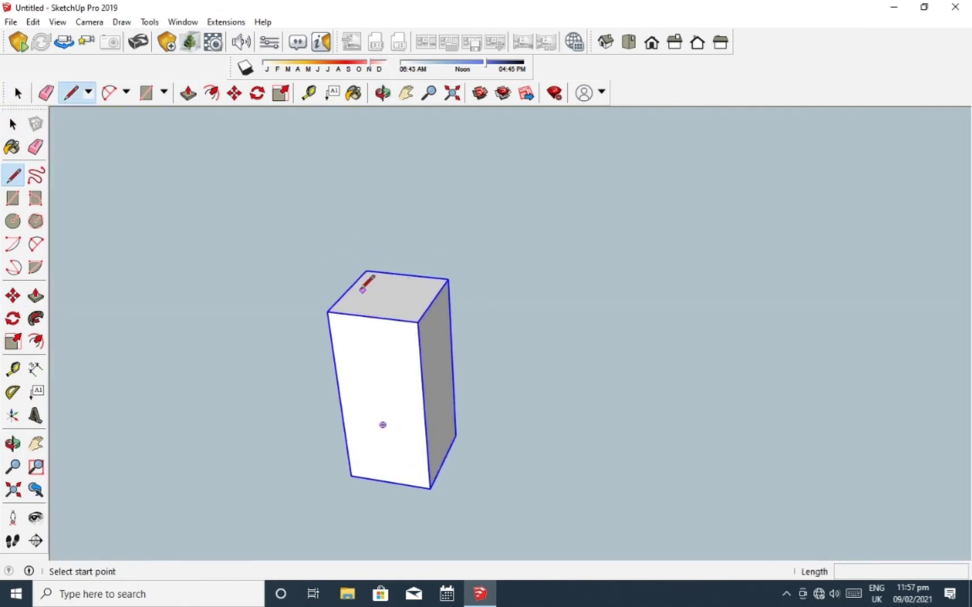
pyautogui.click(348, 290)
pyautogui.click(434, 299)
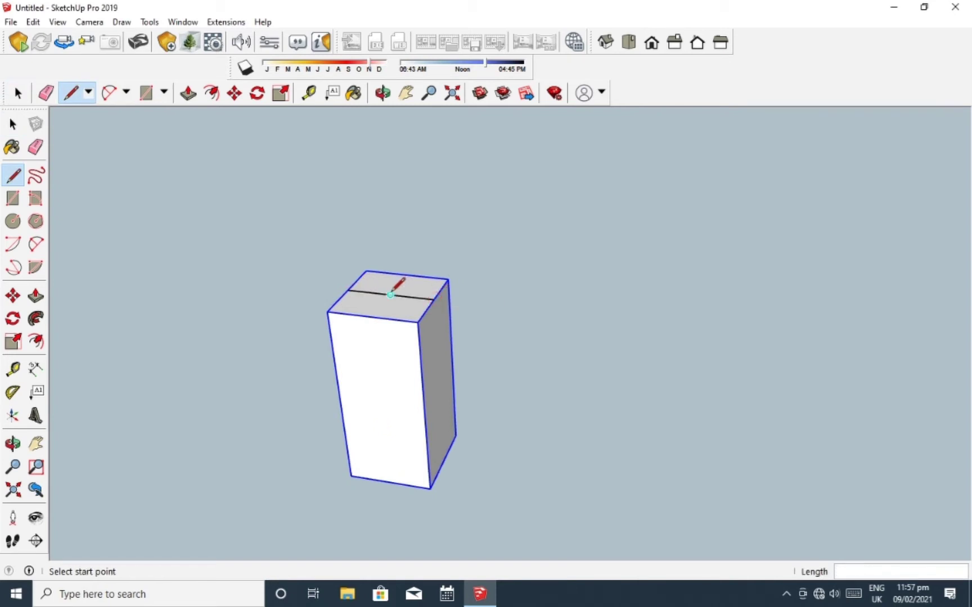
# - Draw a vertical line rising from the top line's midpoint, then select it
pyautogui.click(390, 294)
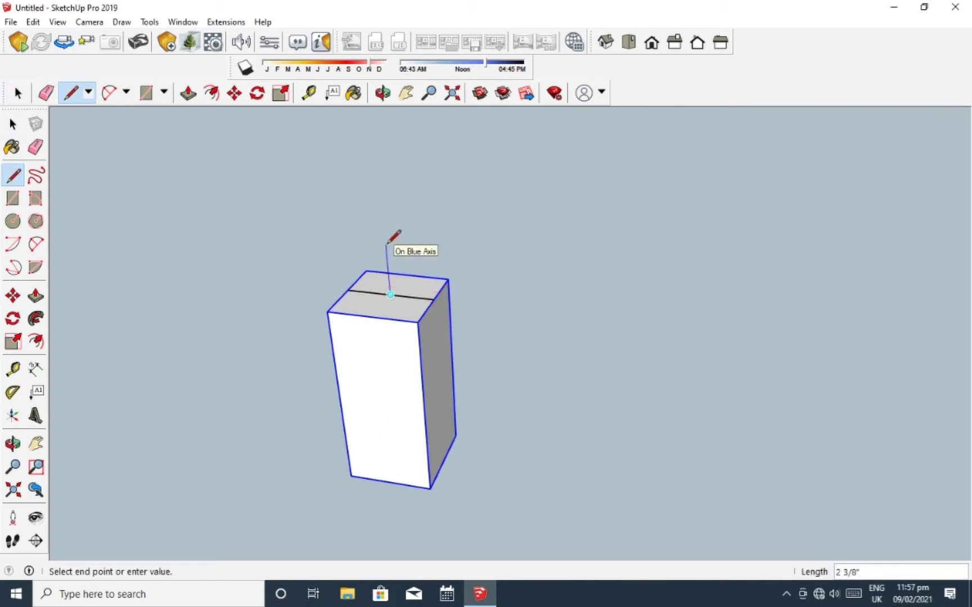
pyautogui.click(387, 246)
pyautogui.press('space')
pyautogui.click(389, 288)
pyautogui.press('m')
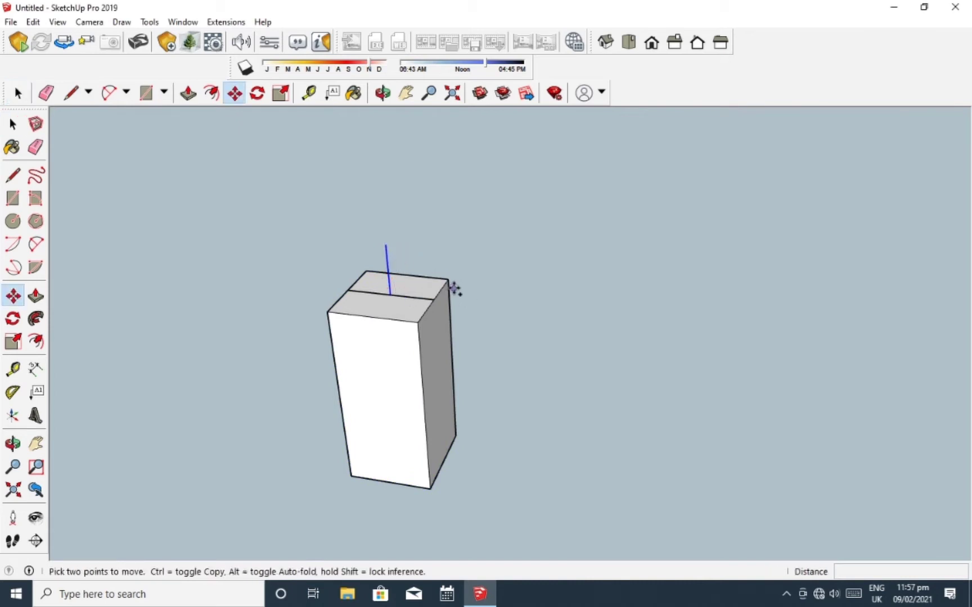
pyautogui.moveTo(454, 289)
pyautogui.mouseDown(button='middle')
pyautogui.moveTo(416, 270)
pyautogui.moveTo(425, 265)
pyautogui.moveTo(438, 333)
pyautogui.mouseUp(button='middle')
pyautogui.press('space')
pyautogui.scroll(-3, 399, 258)
pyautogui.scroll(3, 400, 258)
pyautogui.scroll(-2, 419, 299)
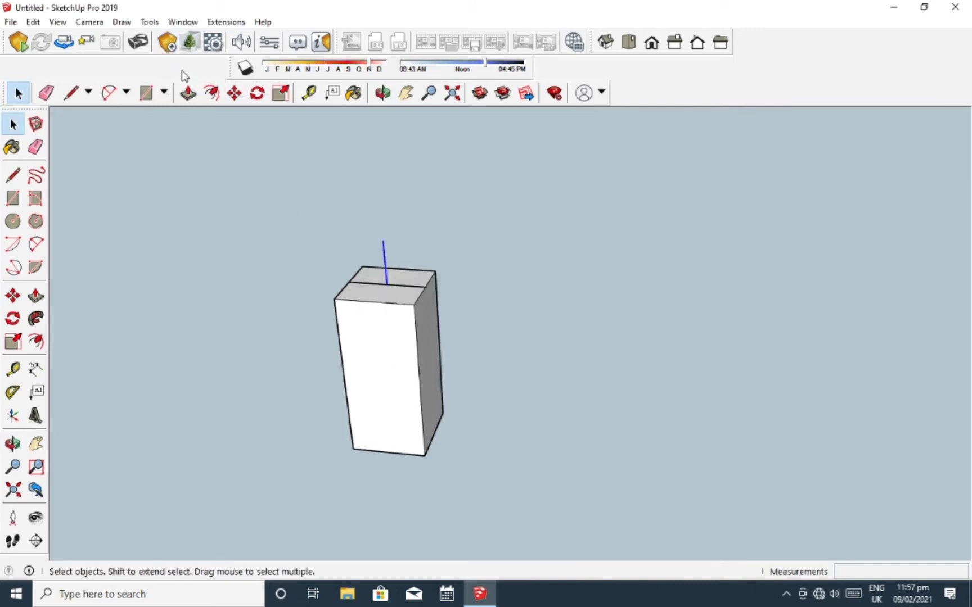
# - Place an Enscape spot light at the midpoint on the box top and set its aim
pyautogui.click(168, 42)
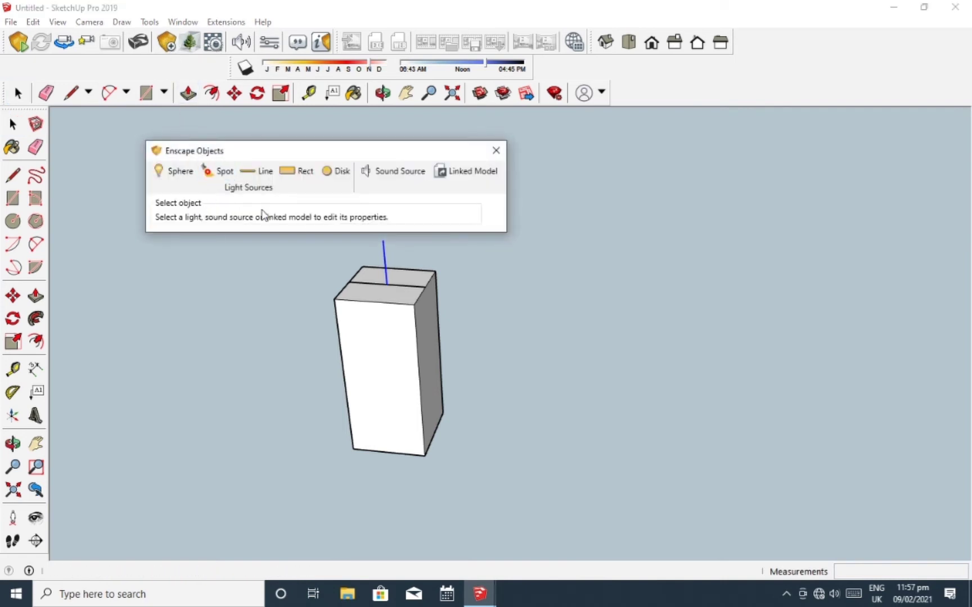
pyautogui.scroll(1, 386, 270)
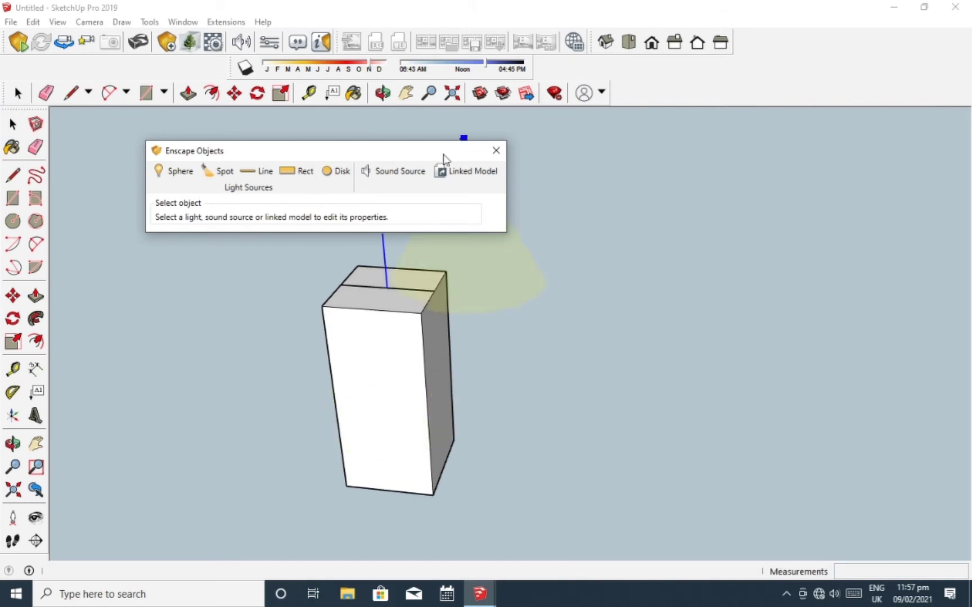
pyautogui.click(386, 288)
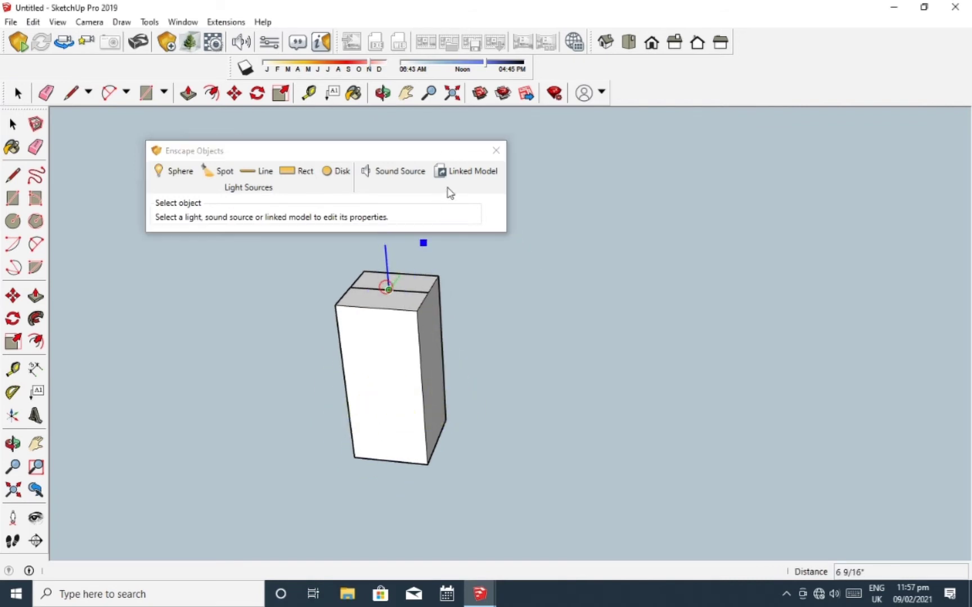
pyautogui.scroll(-3, 435, 314)
pyautogui.scroll(3, 427, 271)
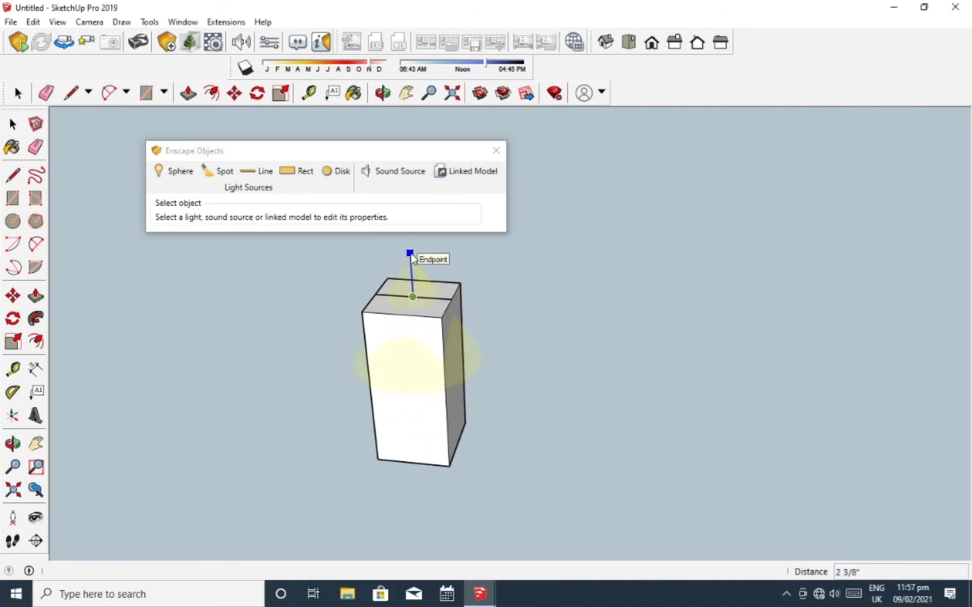
pyautogui.click(411, 254)
# - Place another Enscape spot light on the box top, aimed downward
pyautogui.click(418, 303)
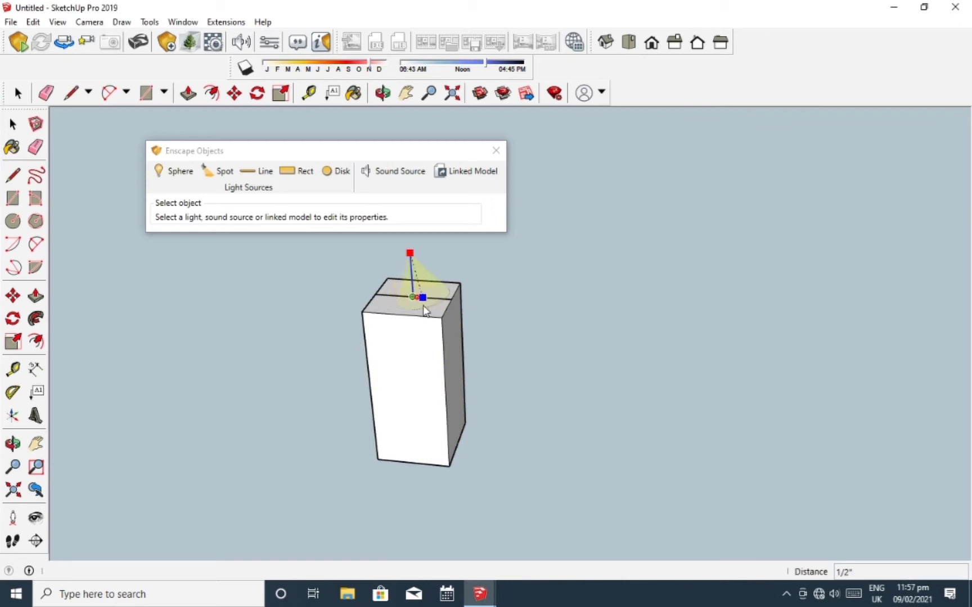
pyautogui.scroll(-1, 429, 308)
pyautogui.scroll(1, 427, 306)
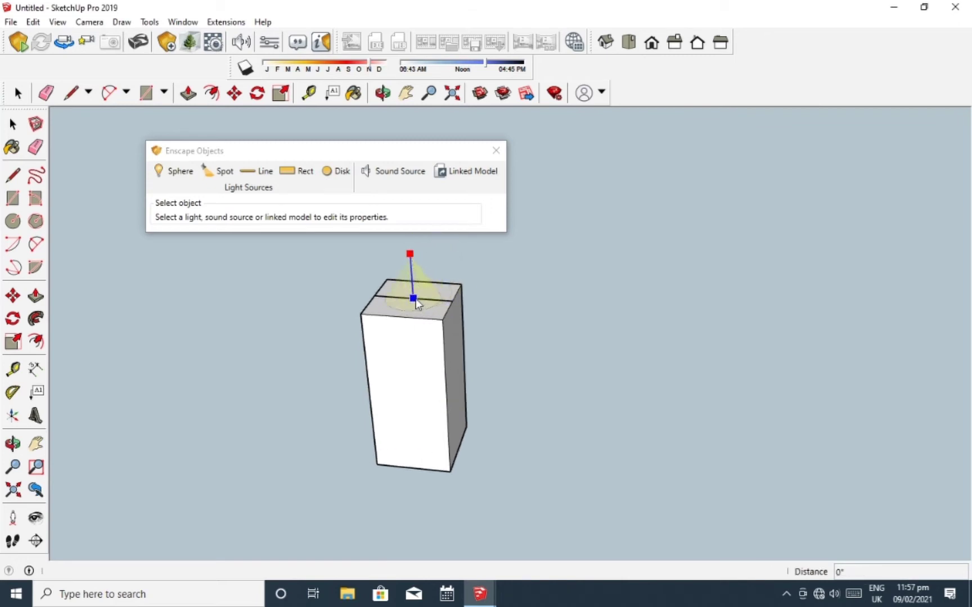
pyautogui.click(424, 317)
# - Move the cone light up off the box so it sits above it
pyautogui.click(495, 150)
pyautogui.scroll(-1, 429, 306)
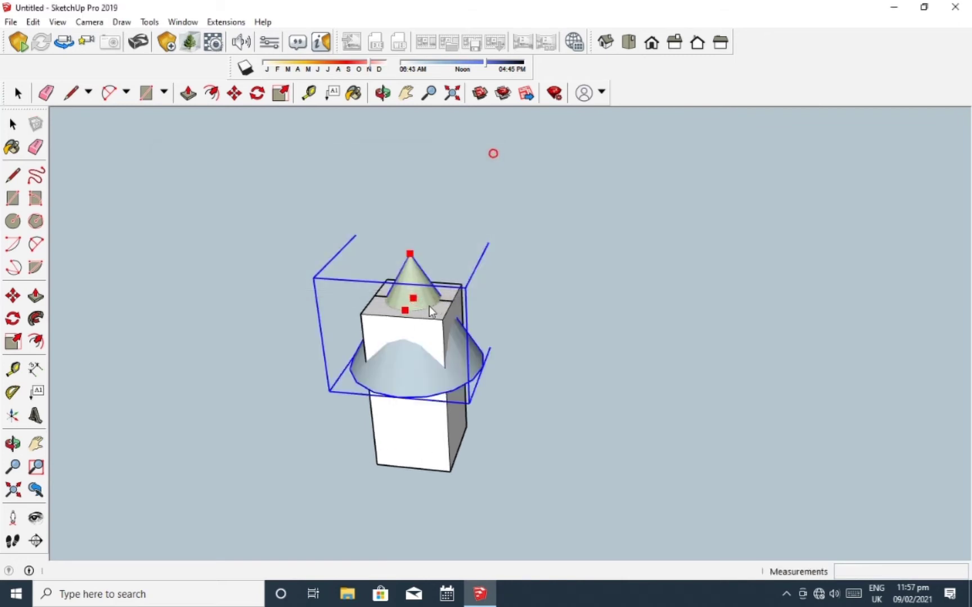
pyautogui.scroll(1, 422, 287)
pyautogui.scroll(1, 470, 309)
pyautogui.moveTo(470, 309); pyautogui.dragTo(488, 329, button='middle')
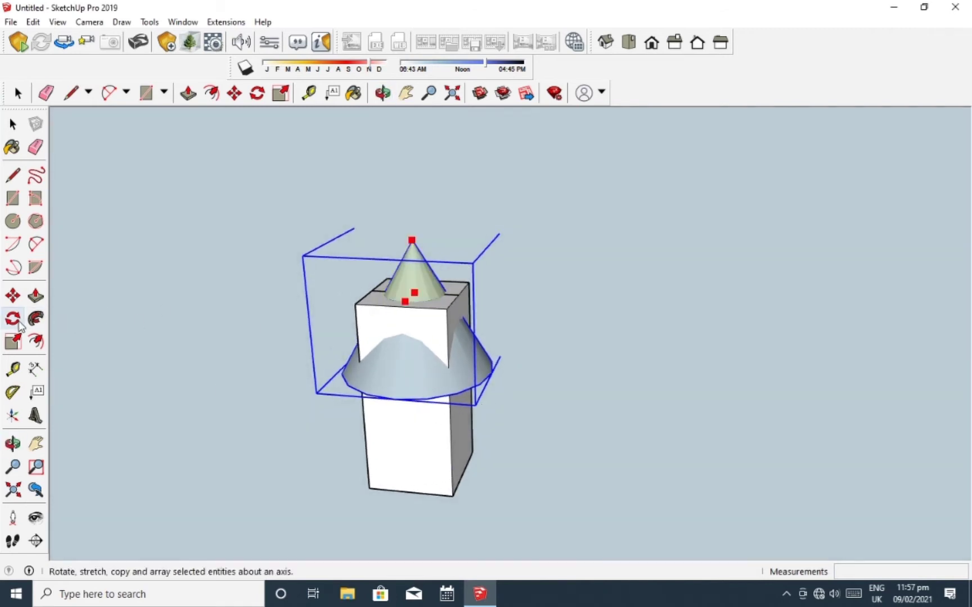
pyautogui.click(12, 296)
pyautogui.click(475, 453)
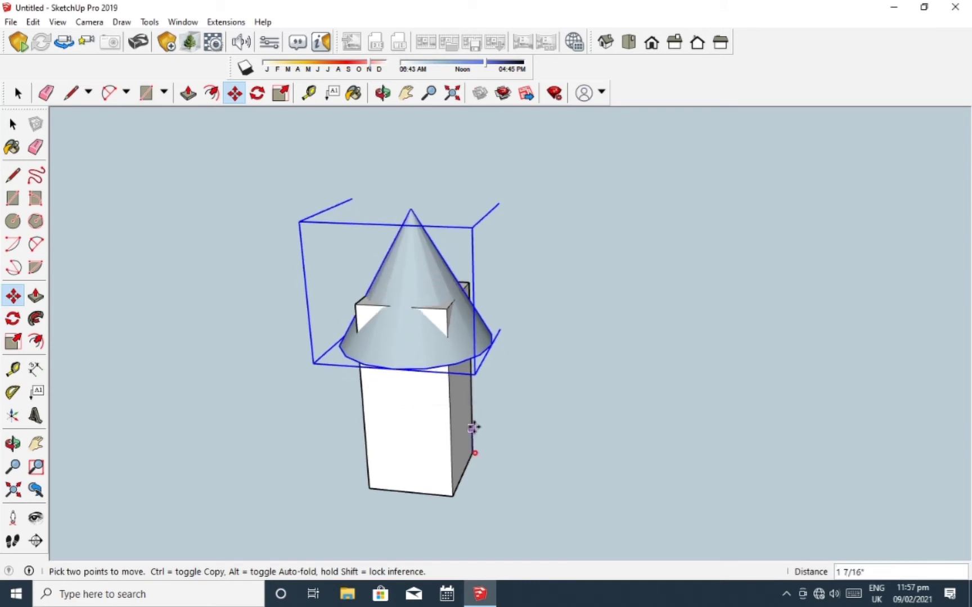
pyautogui.click(475, 343)
pyautogui.press('space')
# - Erase the stray vertical edge between the cone and the box
pyautogui.moveTo(453, 300)
pyautogui.mouseDown(button='middle')
pyautogui.moveTo(449, 247)
pyautogui.moveTo(421, 273)
pyautogui.mouseUp(button='middle')
pyautogui.scroll(2, 421, 271)
pyautogui.press('e')
pyautogui.click(421, 277)
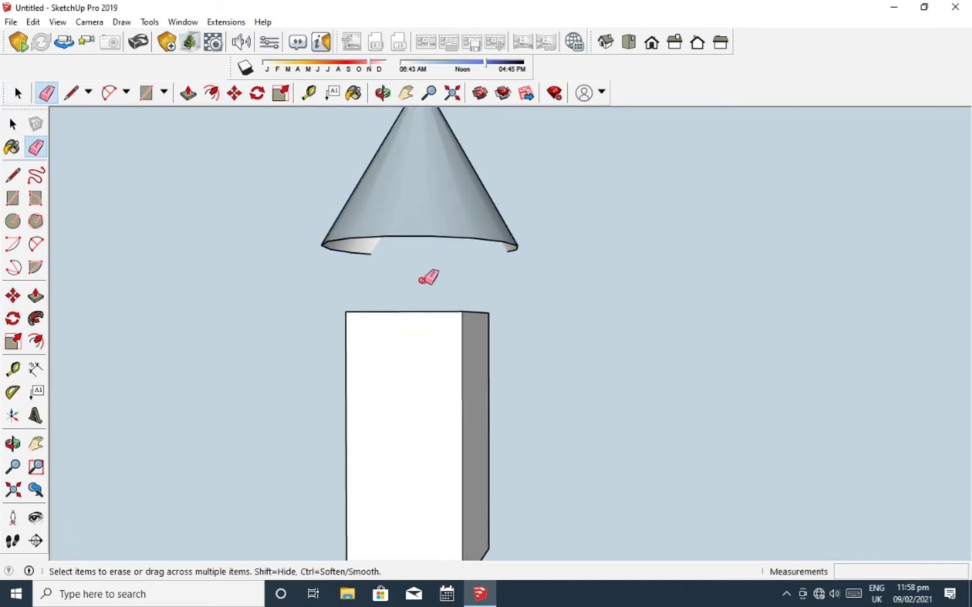
pyautogui.press('space')
pyautogui.click(466, 235)
# - Flip the cone along its Component's Blue axis so its point faces the box
pyautogui.rightClick(466, 232)
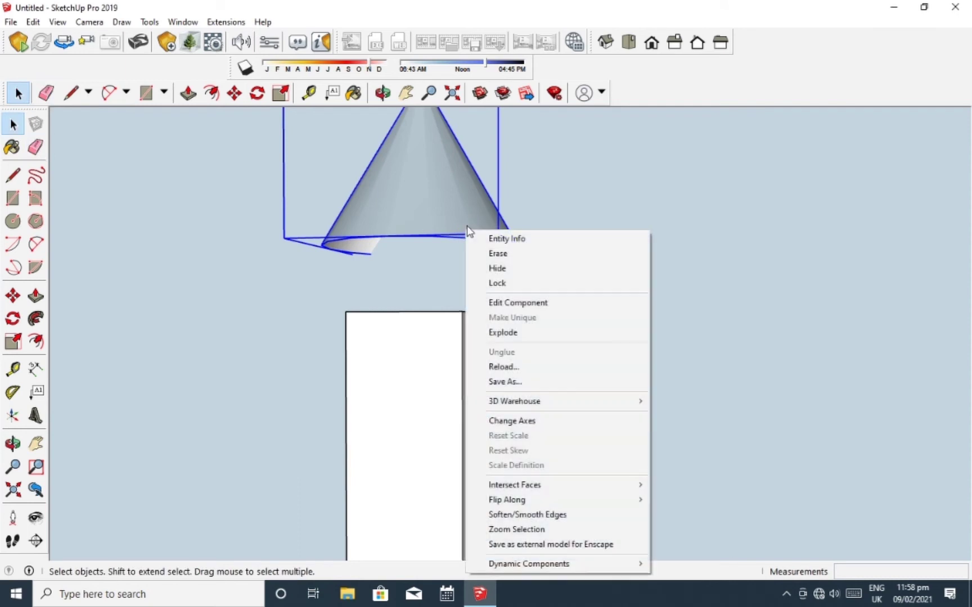
pyautogui.click(415, 206)
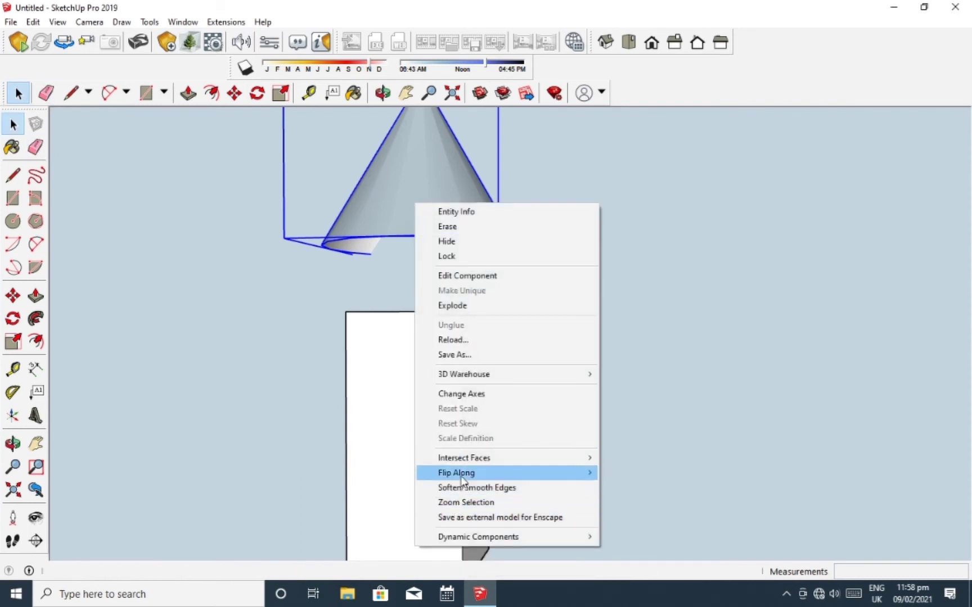
pyautogui.moveTo(507, 499)
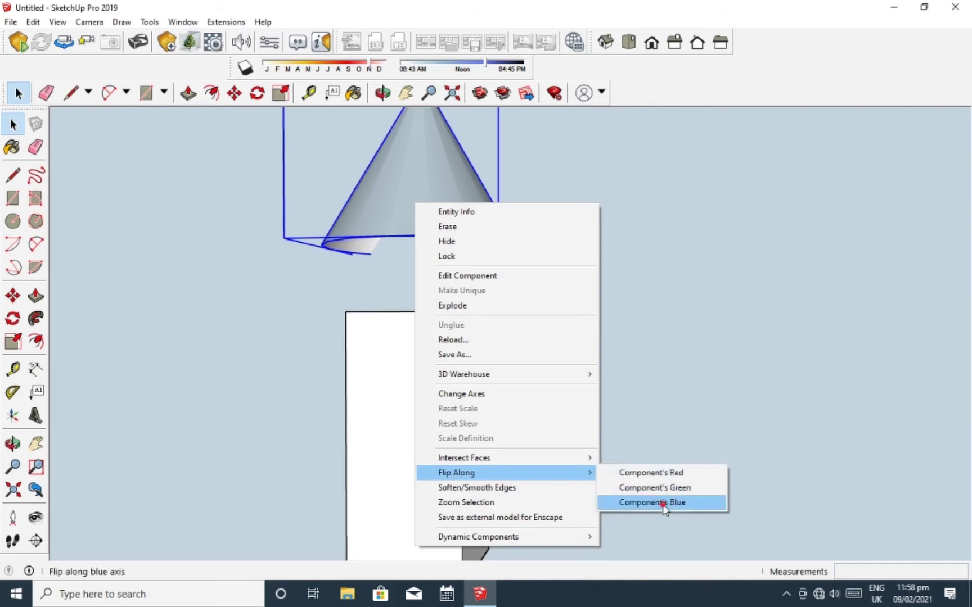
pyautogui.click(663, 504)
pyautogui.moveTo(490, 271)
pyautogui.mouseDown(button='middle')
pyautogui.moveTo(491, 375)
pyautogui.moveTo(460, 299)
pyautogui.moveTo(499, 321)
pyautogui.mouseUp(button='middle')
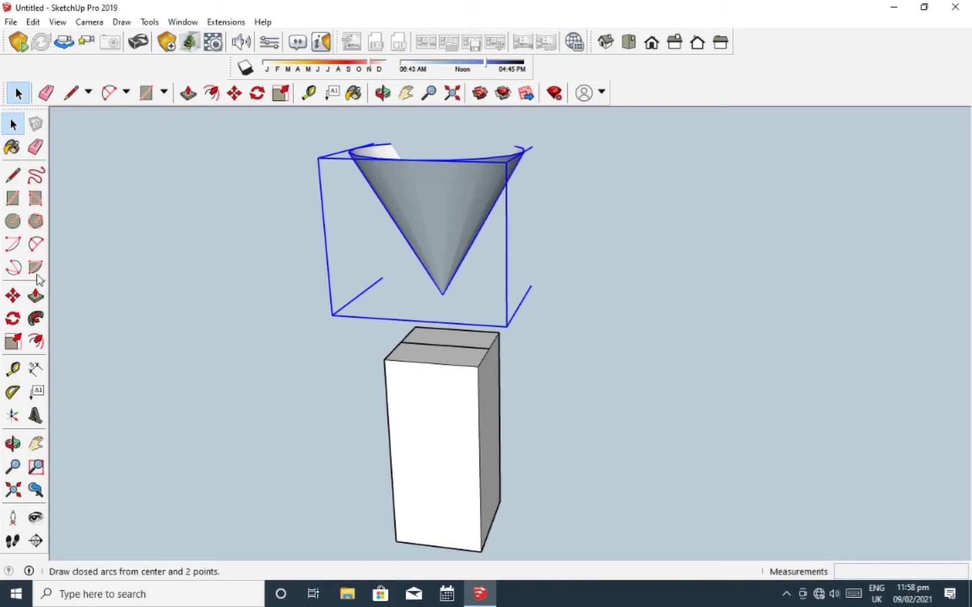
# - Lower the funnel-shaped cone so it sits on the box top
pyautogui.click(12, 296)
pyautogui.click(562, 252)
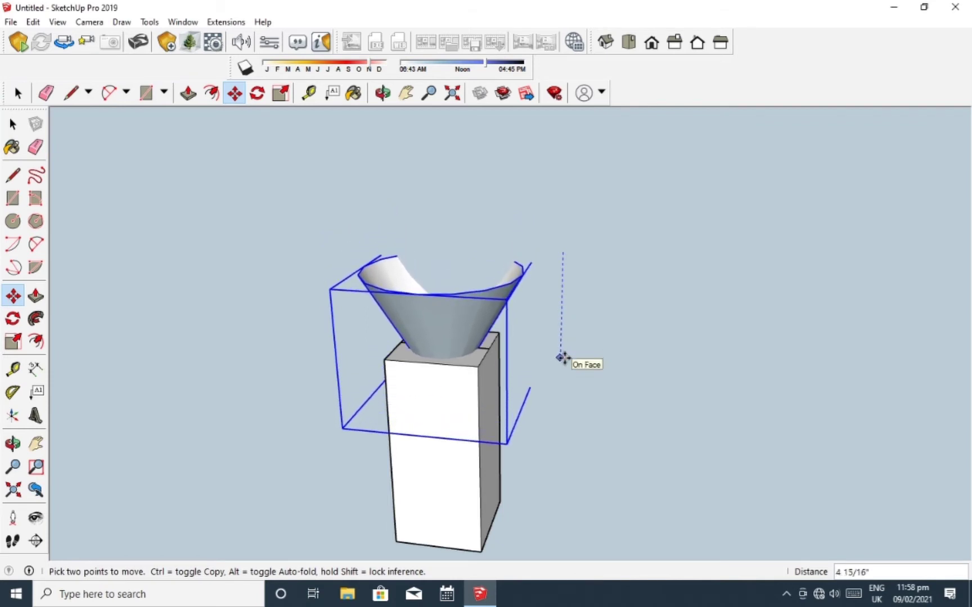
pyautogui.click(562, 357)
pyautogui.press('space')
pyautogui.scroll(-1, 488, 339)
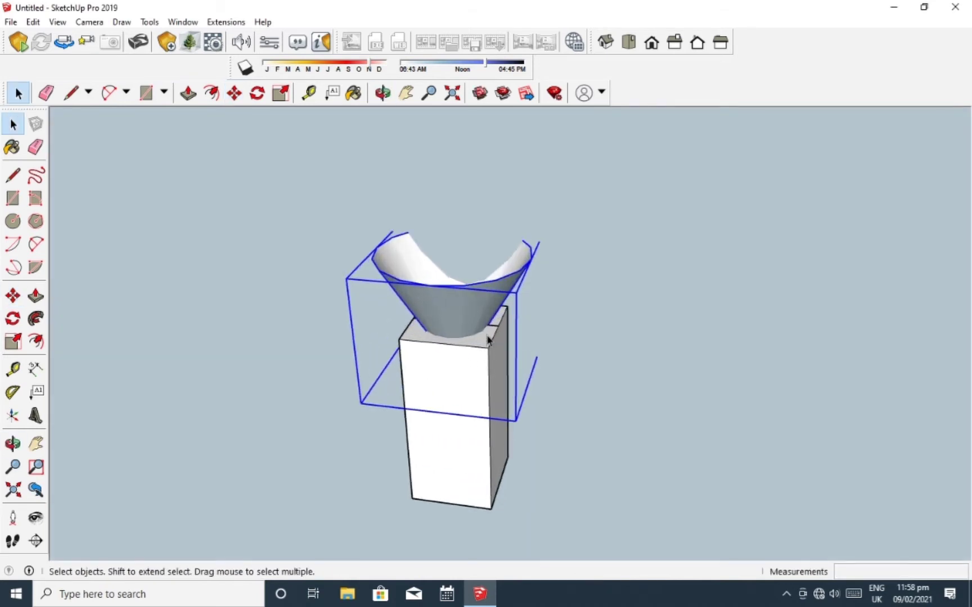
pyautogui.scroll(-2, 485, 322)
pyautogui.scroll(-2, 487, 316)
pyautogui.moveTo(488, 312); pyautogui.dragTo(508, 269, button='middle')
pyautogui.scroll(1, 489, 308)
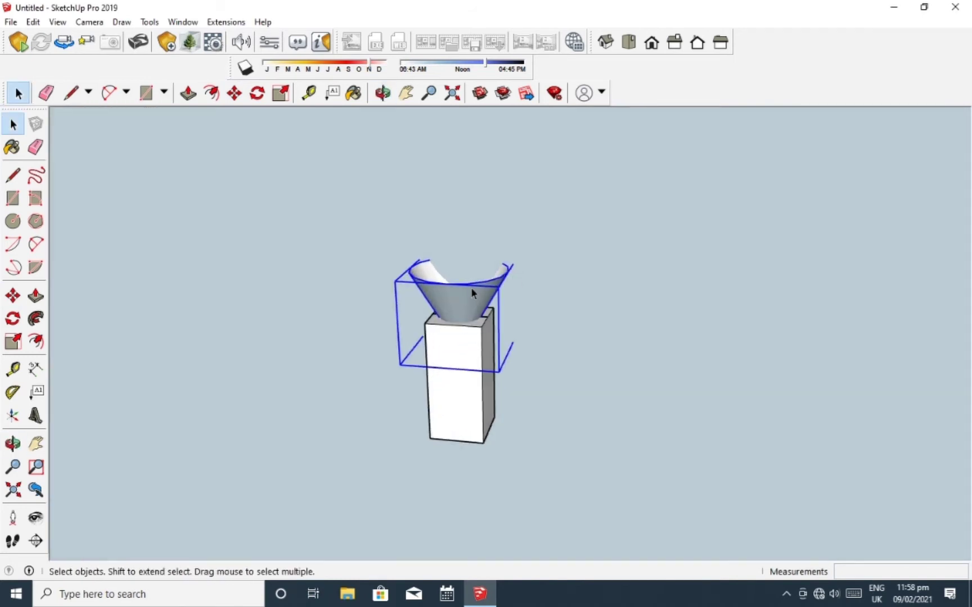
# - Ctrl-copy the cone 11" down to place a duplicate beneath the box
pyautogui.click(13, 296)
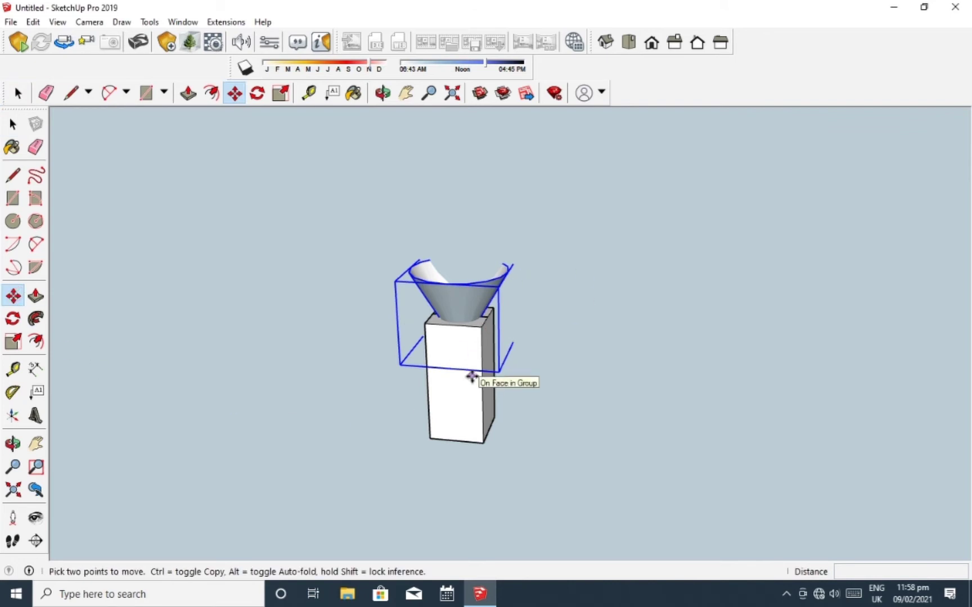
pyautogui.click(529, 314)
pyautogui.press('ctrl')
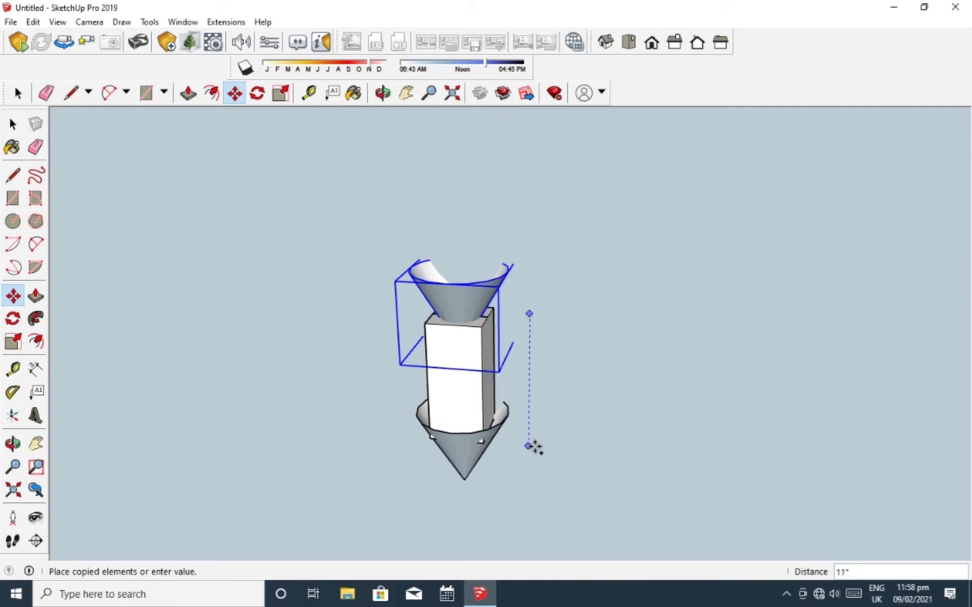
pyautogui.click(531, 456)
# - Flip the lower cone along Component's Blue so it flares downward
pyautogui.press('space')
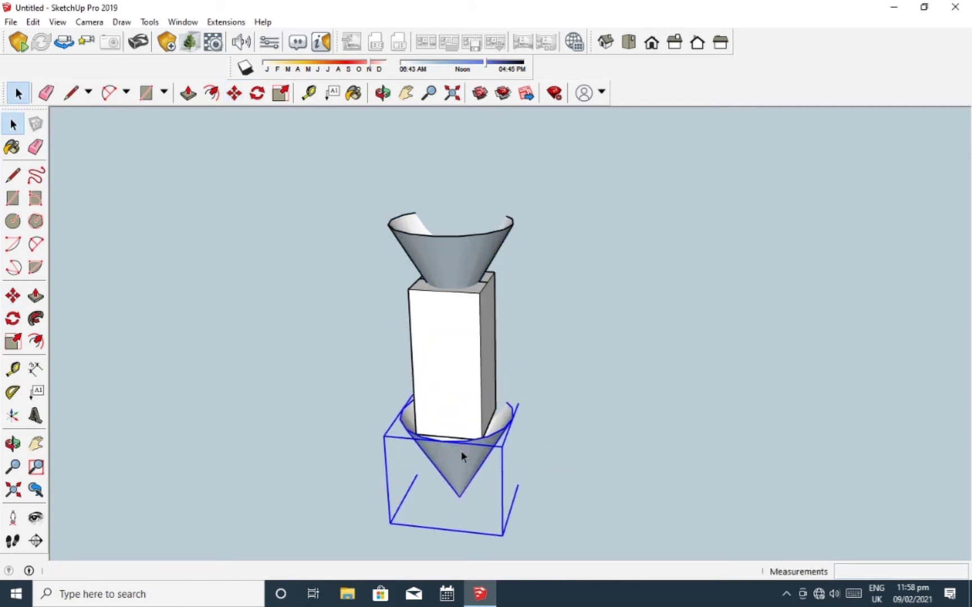
pyautogui.rightClick(461, 451)
pyautogui.click(436, 450)
pyautogui.scroll(1, 454, 449)
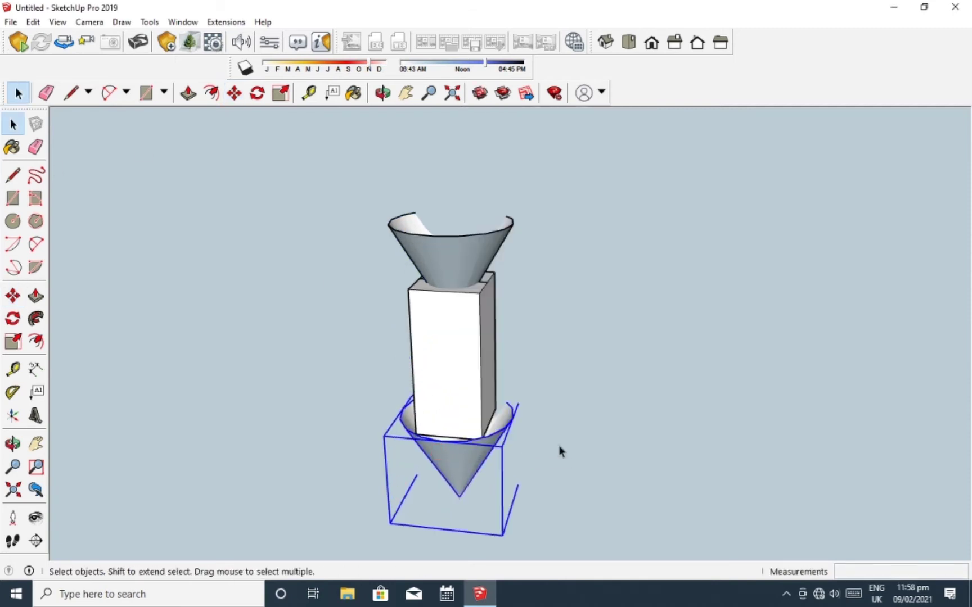
pyautogui.rightClick(454, 463)
pyautogui.moveTo(495, 388)
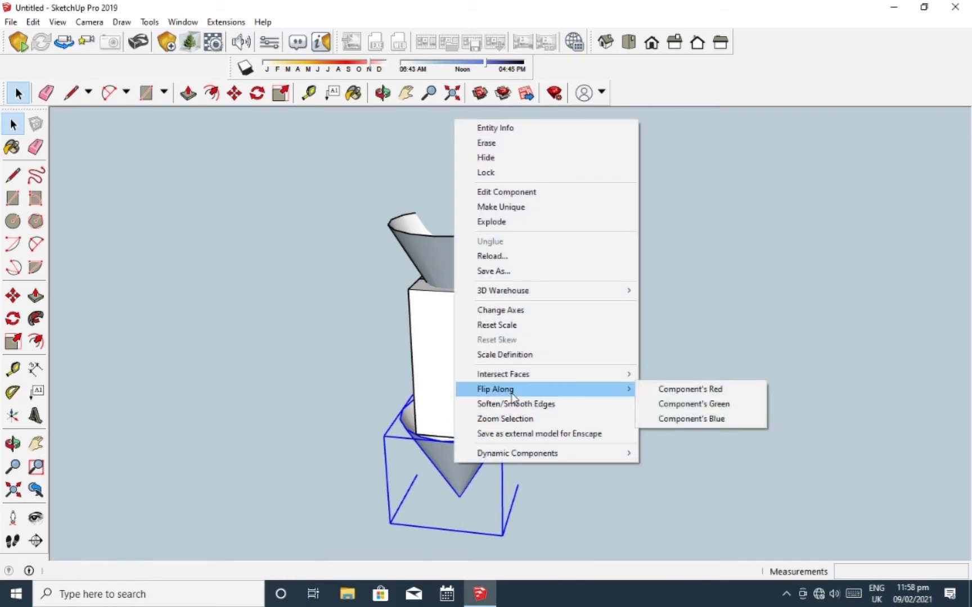
pyautogui.click(704, 421)
pyautogui.moveTo(513, 322)
pyautogui.mouseDown(button='middle')
pyautogui.moveTo(494, 288)
pyautogui.moveTo(480, 447)
pyautogui.moveTo(524, 379)
pyautogui.moveTo(522, 402)
pyautogui.mouseUp(button='middle')
# - Measure from box top to funnel rim, then place a guide at the box's bottom edge
pyautogui.click(536, 399)
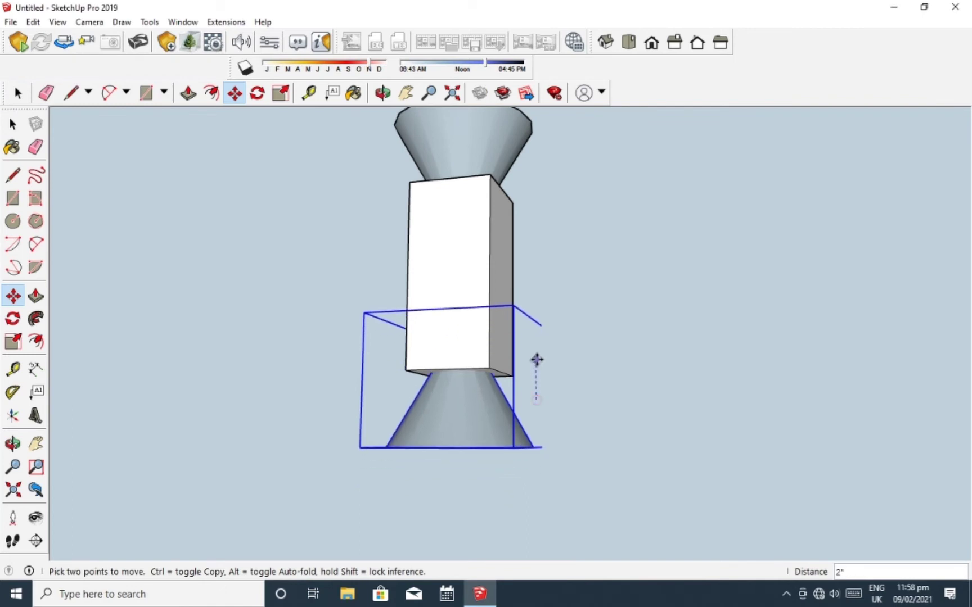
pyautogui.press('Escape')
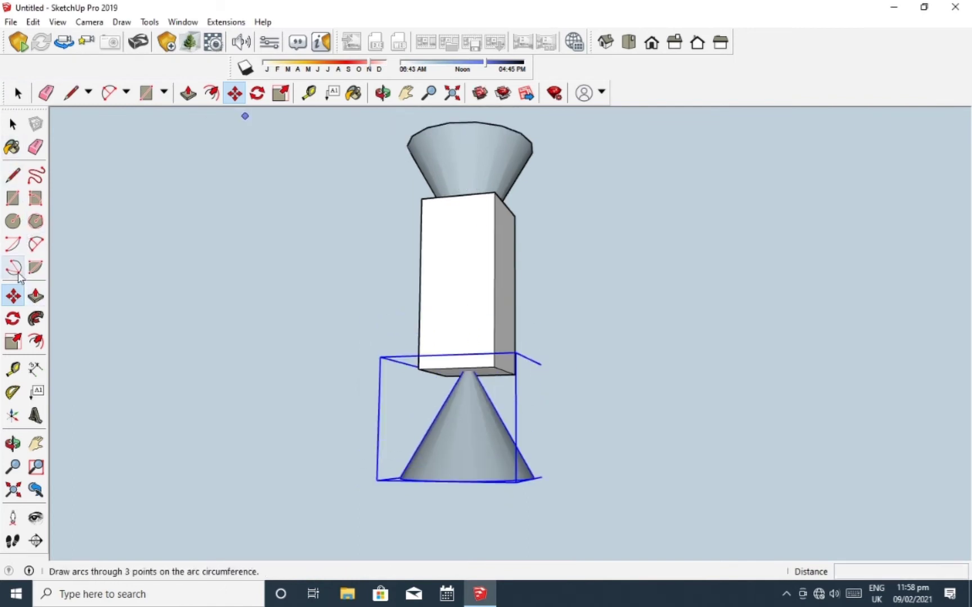
pyautogui.click(14, 368)
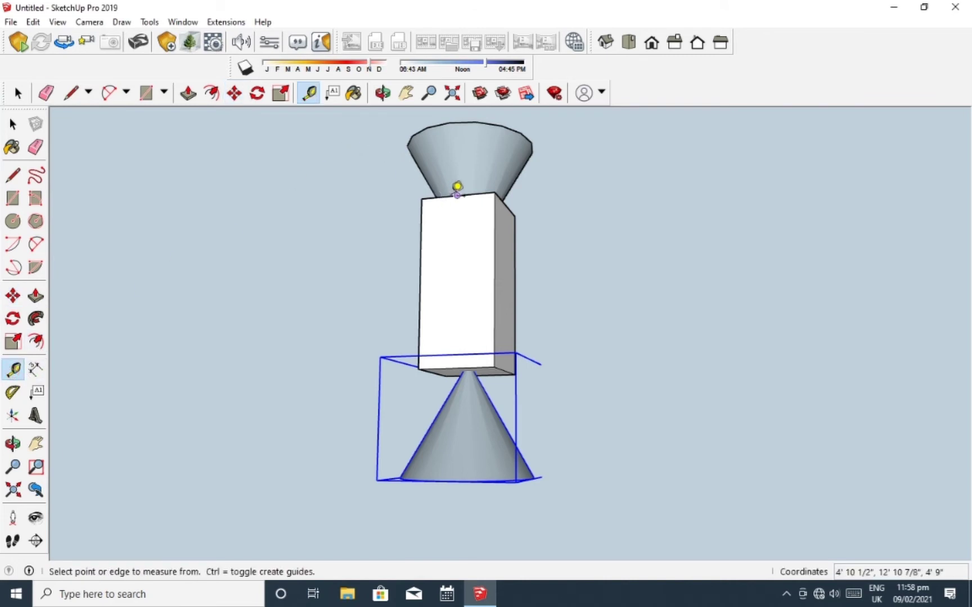
pyautogui.click(456, 195)
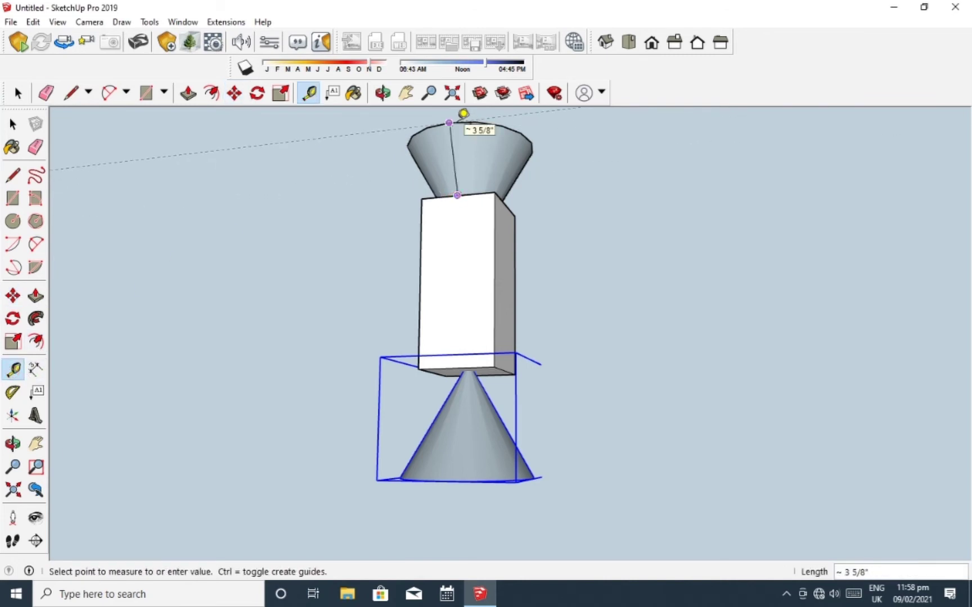
pyautogui.click(463, 113)
pyautogui.press('space')
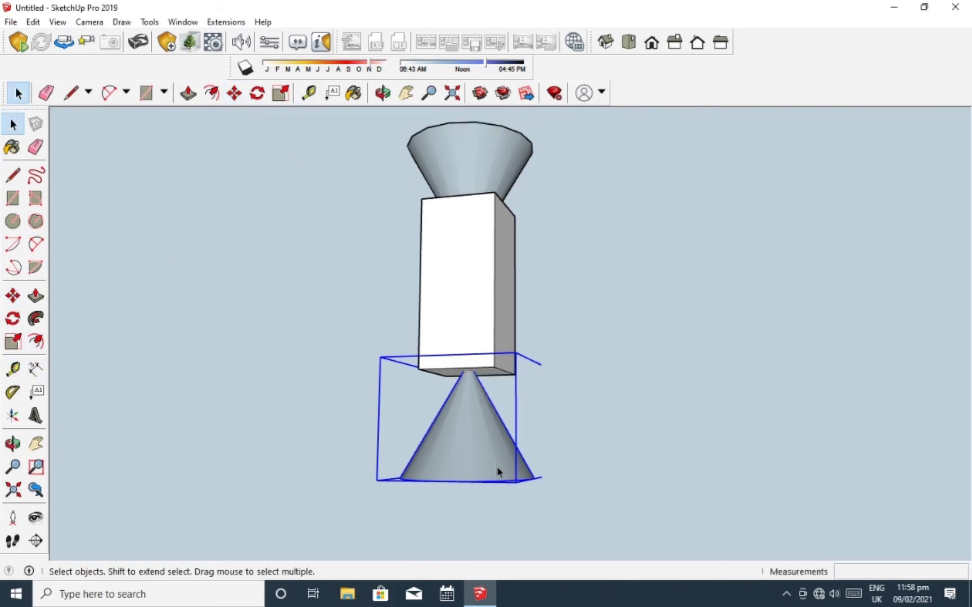
pyautogui.press('t')
pyautogui.scroll(1, 458, 371)
pyautogui.click(425, 368)
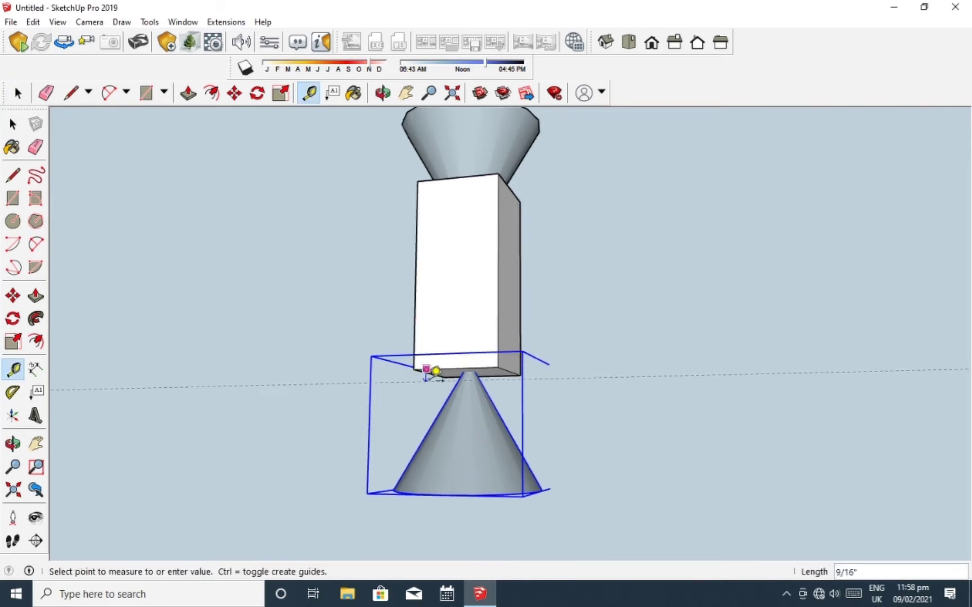
pyautogui.click(500, 435)
pyautogui.press('space')
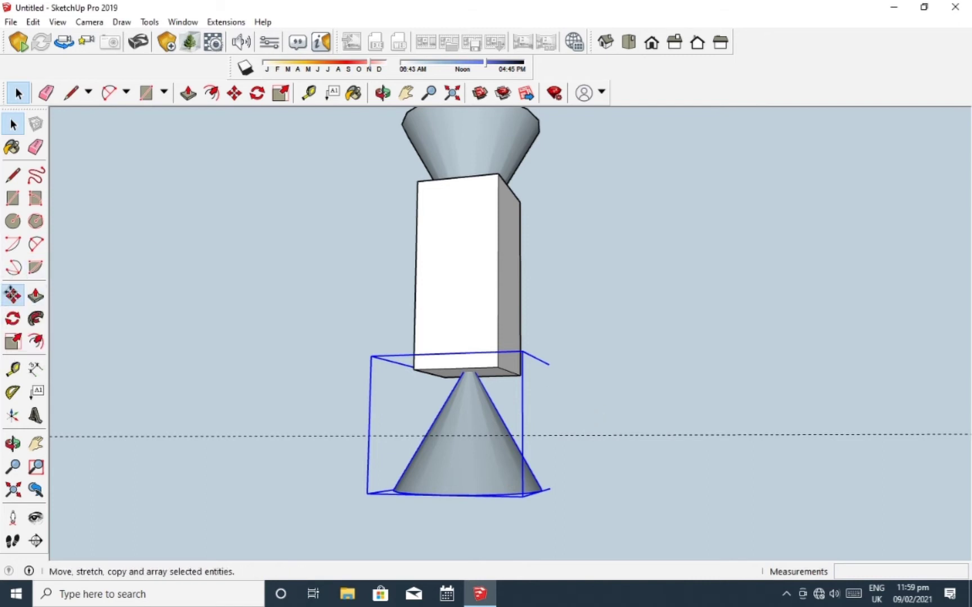
# - Raise the lower cone up to the guide line against the box bottom
pyautogui.click(13, 295)
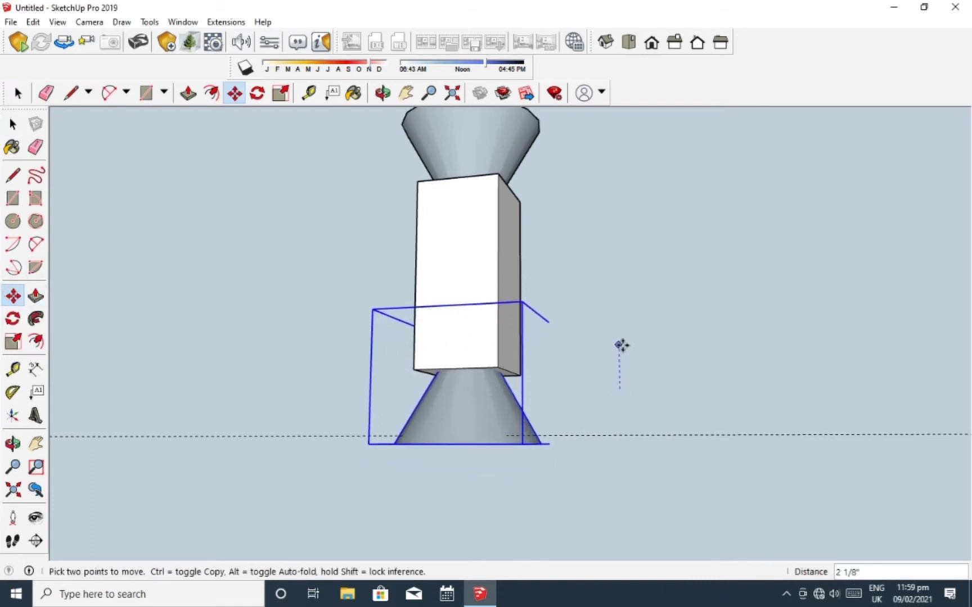
pyautogui.click(621, 337)
pyautogui.press('space')
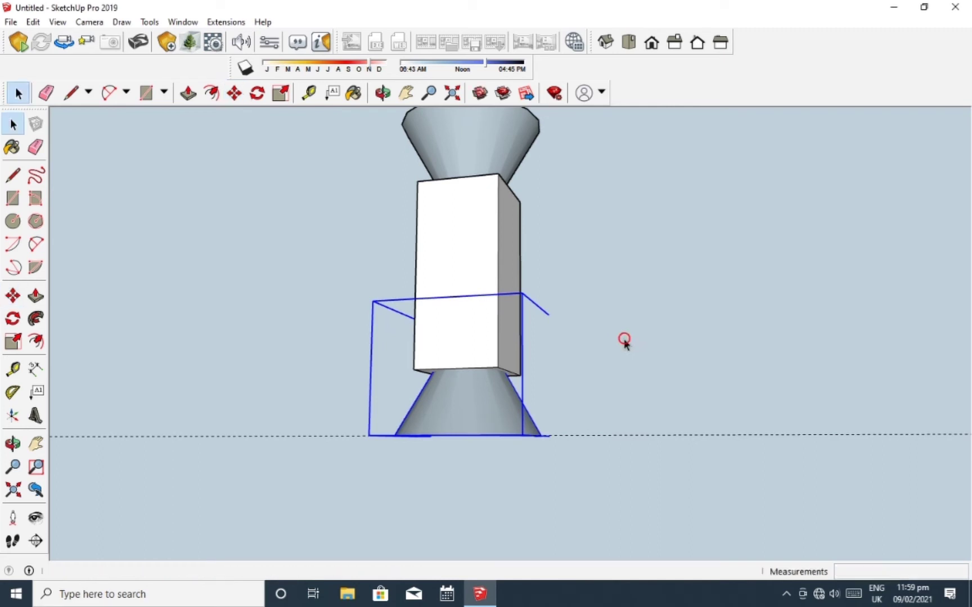
pyautogui.moveTo(624, 341); pyautogui.dragTo(605, 392, button='middle')
pyautogui.click(599, 414)
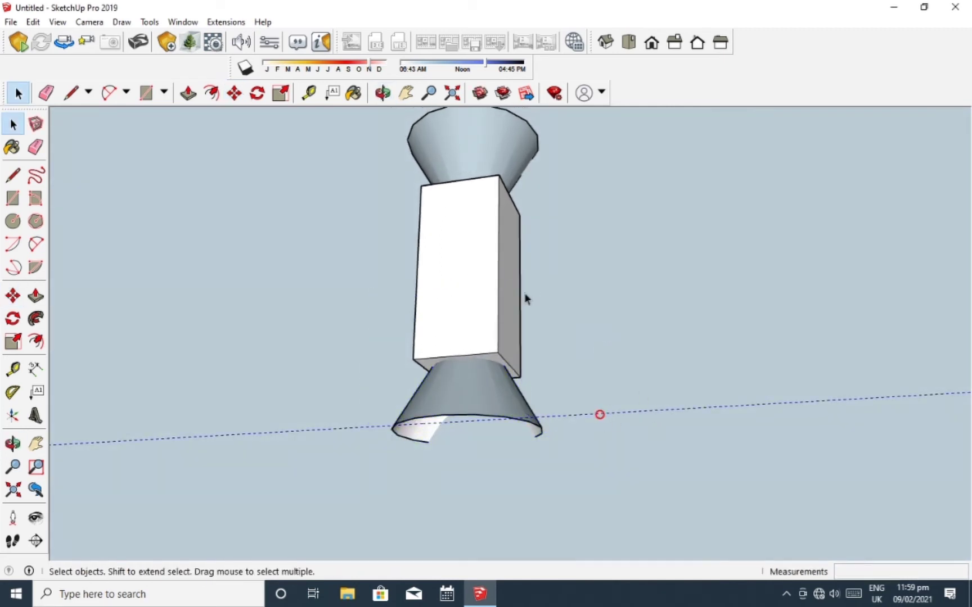
# - Erase the guide line, orbiting to a near-front view of the fixture
pyautogui.click(36, 148)
pyautogui.scroll(-1, 584, 416)
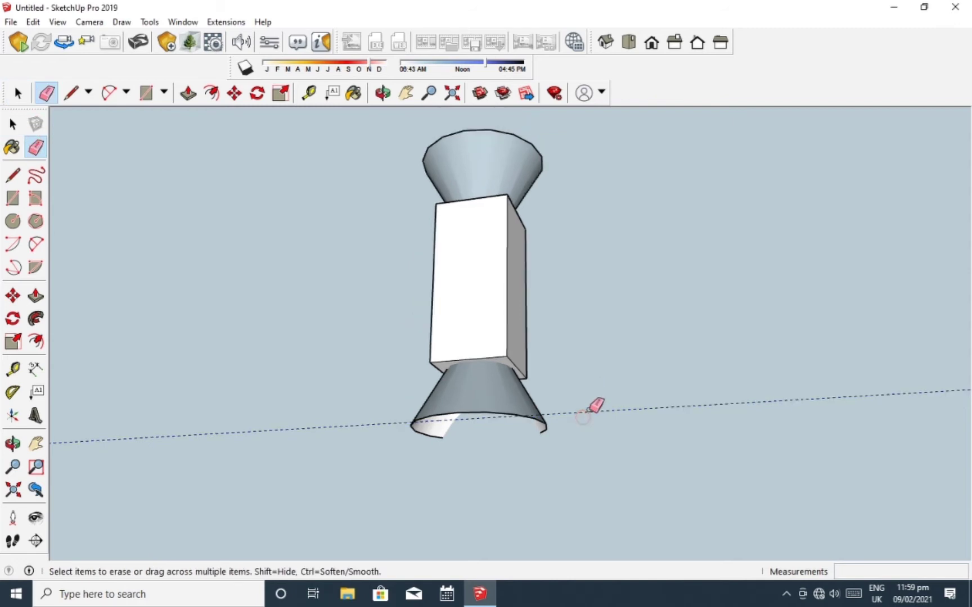
pyautogui.moveTo(596, 406)
pyautogui.mouseDown(button='middle')
pyautogui.moveTo(649, 344)
pyautogui.moveTo(540, 362)
pyautogui.mouseUp(button='middle')
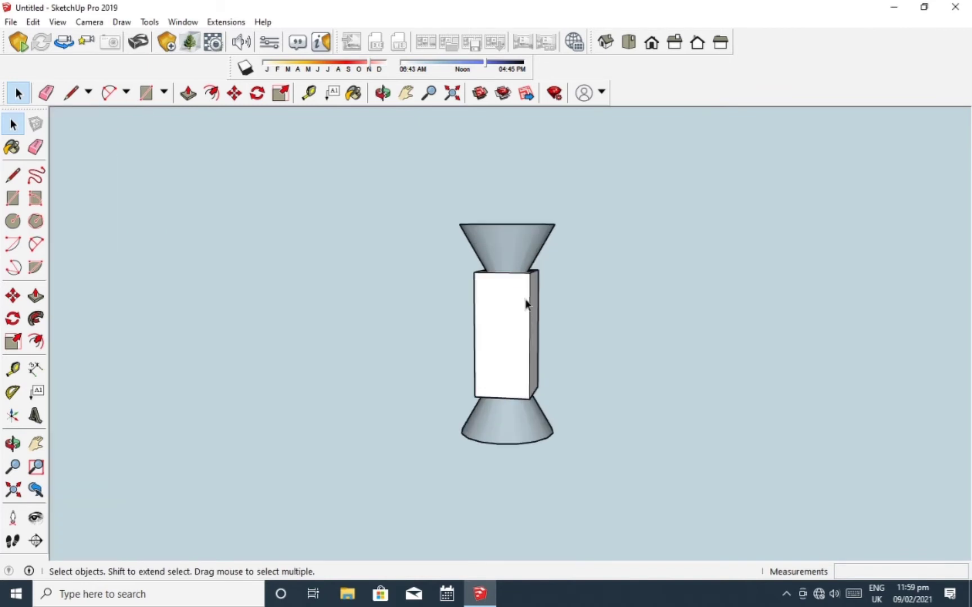
pyautogui.moveTo(529, 303)
pyautogui.mouseDown(button='middle')
pyautogui.moveTo(554, 306)
pyautogui.moveTo(504, 304)
pyautogui.moveTo(503, 274)
pyautogui.moveTo(458, 215)
pyautogui.moveTo(481, 282)
pyautogui.moveTo(495, 254)
pyautogui.mouseUp(button='middle')
pyautogui.scroll(-3, 460, 263)
pyautogui.scroll(3, 468, 264)
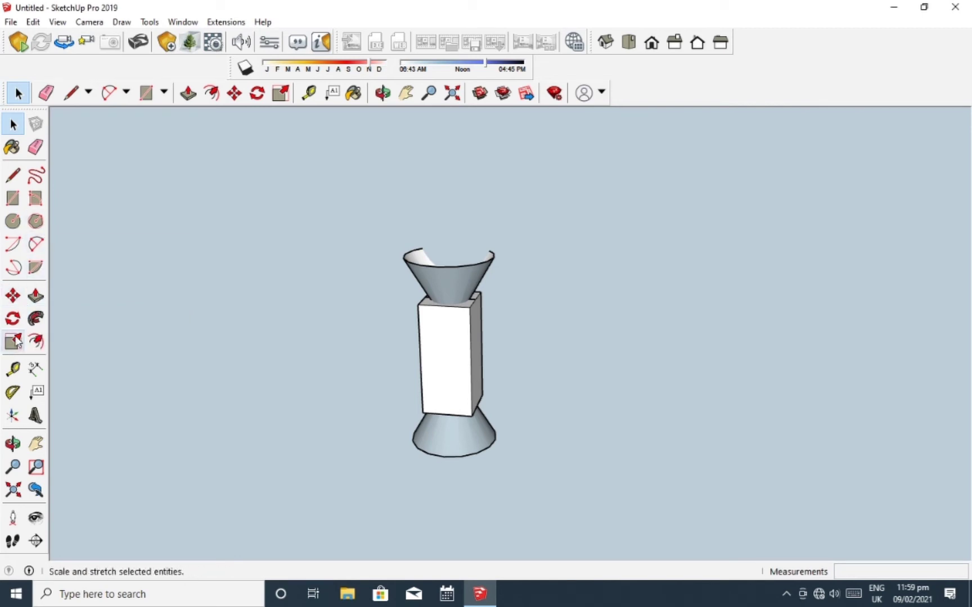
# - Paint the top and bottom cones orange, orbiting to reach each one
pyautogui.click(12, 149)
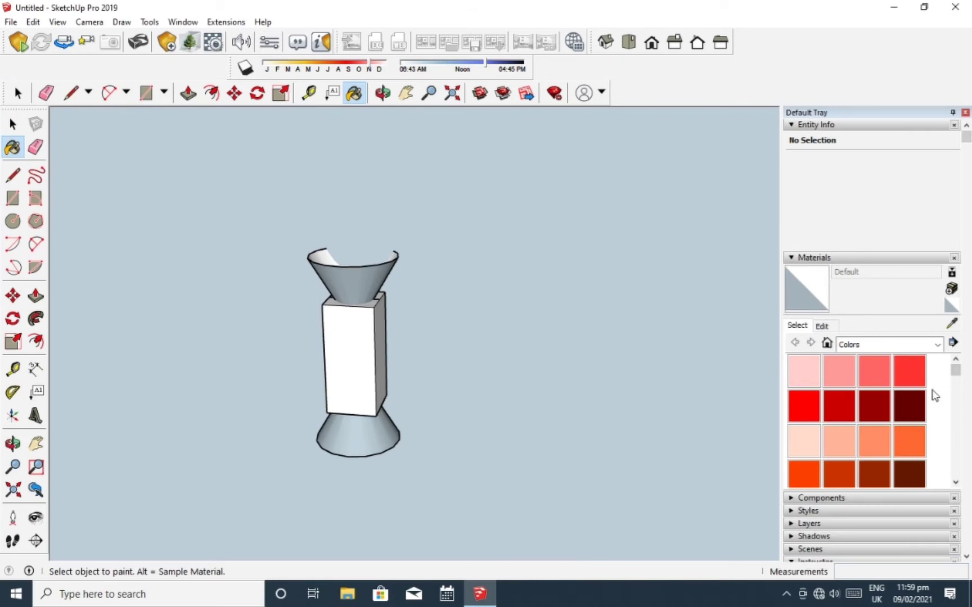
pyautogui.moveTo(956, 379); pyautogui.dragTo(920, 430)
pyautogui.press('o')
pyautogui.moveTo(565, 270)
pyautogui.mouseDown()
pyautogui.moveTo(548, 343)
pyautogui.moveTo(436, 309)
pyautogui.mouseUp()
pyautogui.press('b')
pyautogui.click(338, 270)
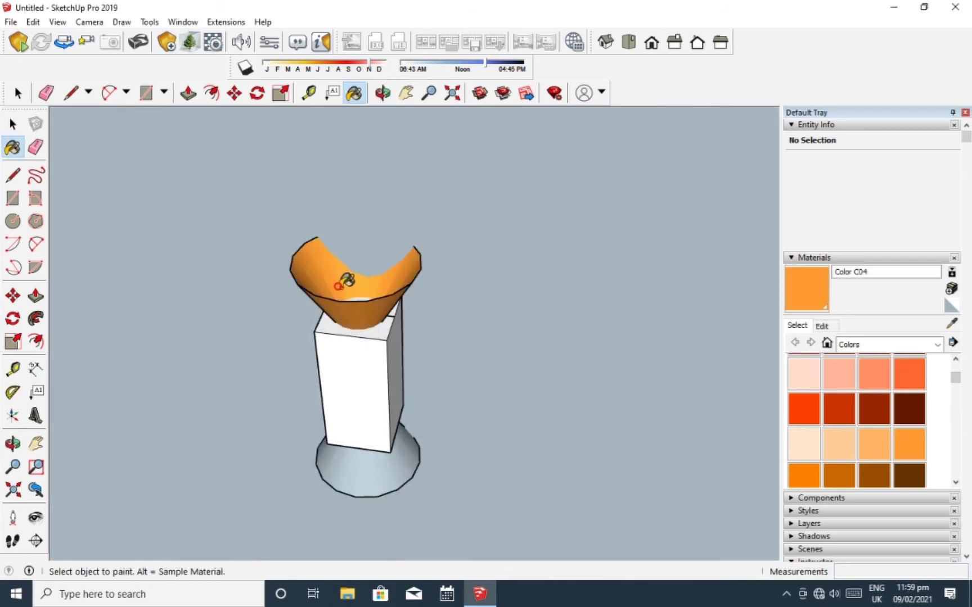
pyautogui.press('o')
pyautogui.moveTo(347, 284); pyautogui.dragTo(392, 222)
pyautogui.moveTo(403, 403); pyautogui.dragTo(386, 273)
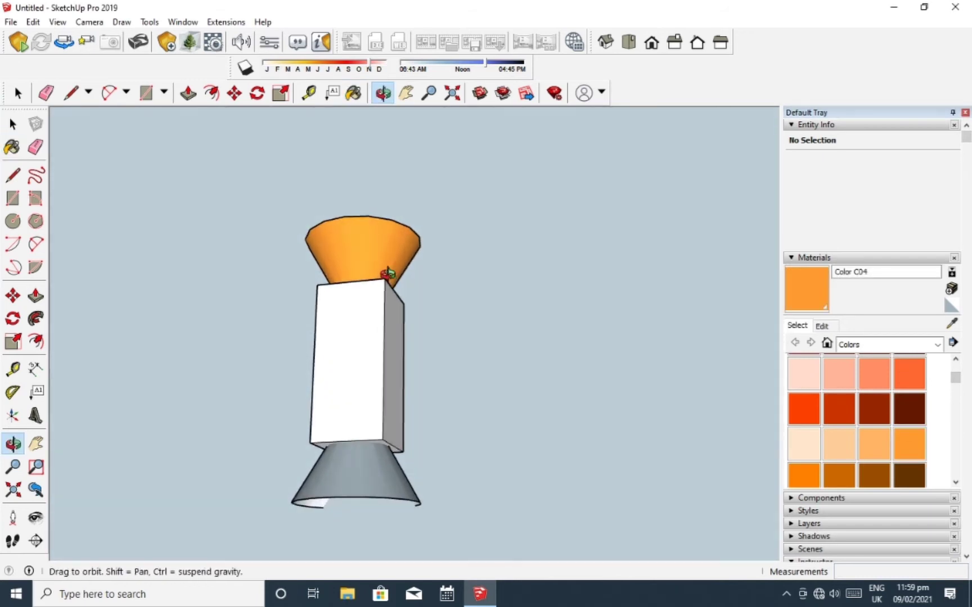
pyautogui.press('b')
pyautogui.click(397, 467)
pyautogui.press('o')
pyautogui.moveTo(399, 388); pyautogui.dragTo(413, 443)
# - Paint the central box dark grey with Color M06
pyautogui.press('b')
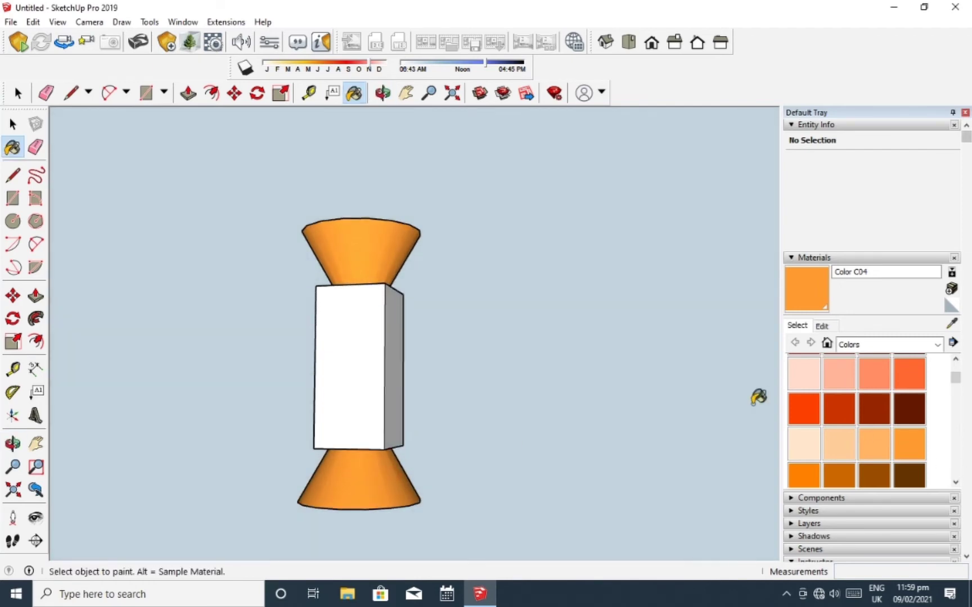
pyautogui.moveTo(955, 378); pyautogui.dragTo(955, 463)
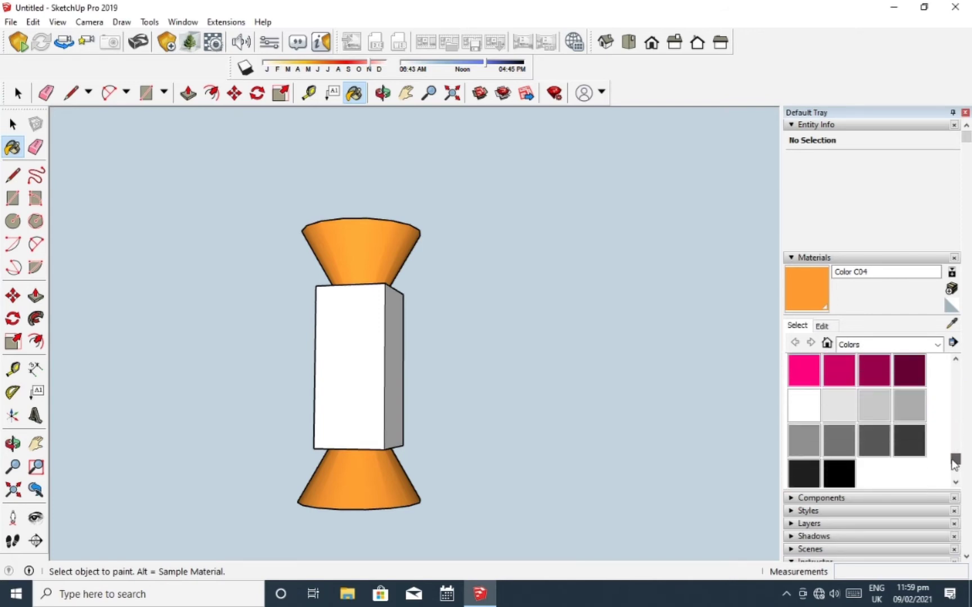
pyautogui.click(875, 444)
pyautogui.click(346, 319)
pyautogui.moveTo(345, 318)
pyautogui.mouseDown(button='middle')
pyautogui.moveTo(405, 344)
pyautogui.moveTo(380, 315)
pyautogui.mouseUp(button='middle')
pyautogui.press('space')
pyautogui.click(387, 334)
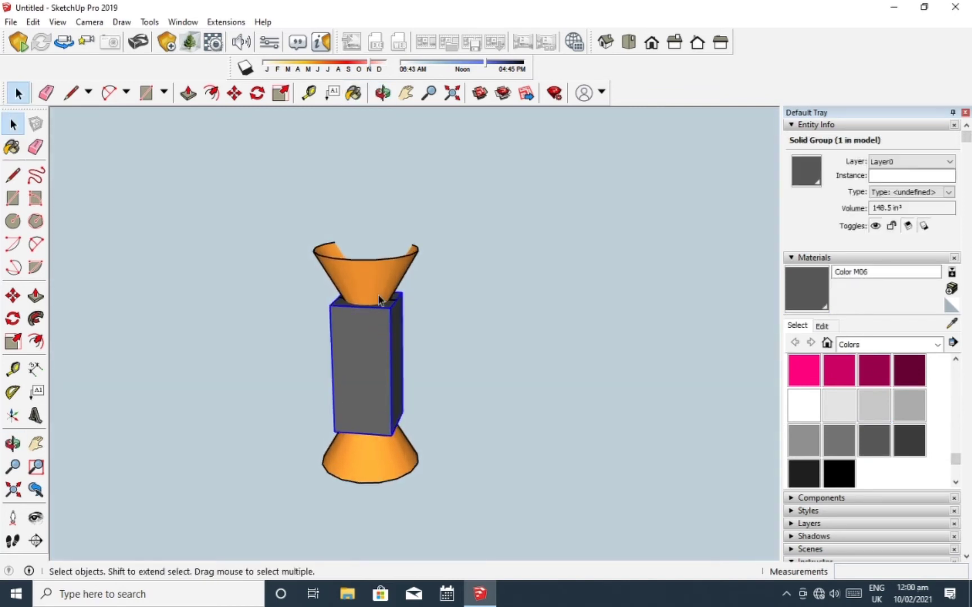
# - Select the box and both cones and make them into one lamp group
pyautogui.keyDown('shift'); pyautogui.click(378, 293); pyautogui.keyUp('shift')
pyautogui.keyDown('shift'); pyautogui.click(376, 451); pyautogui.keyUp('shift')
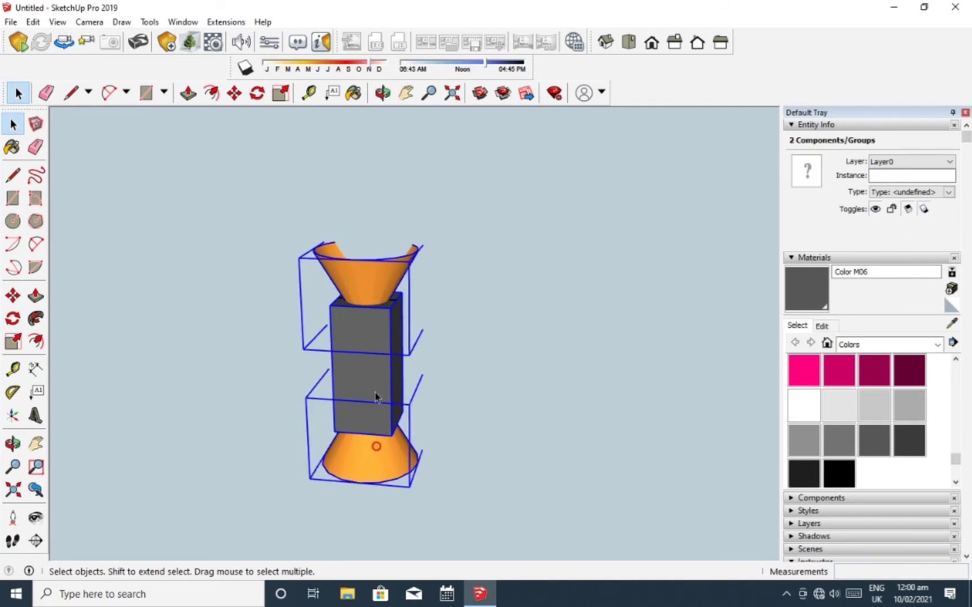
pyautogui.rightClick(371, 382)
pyautogui.click(417, 281)
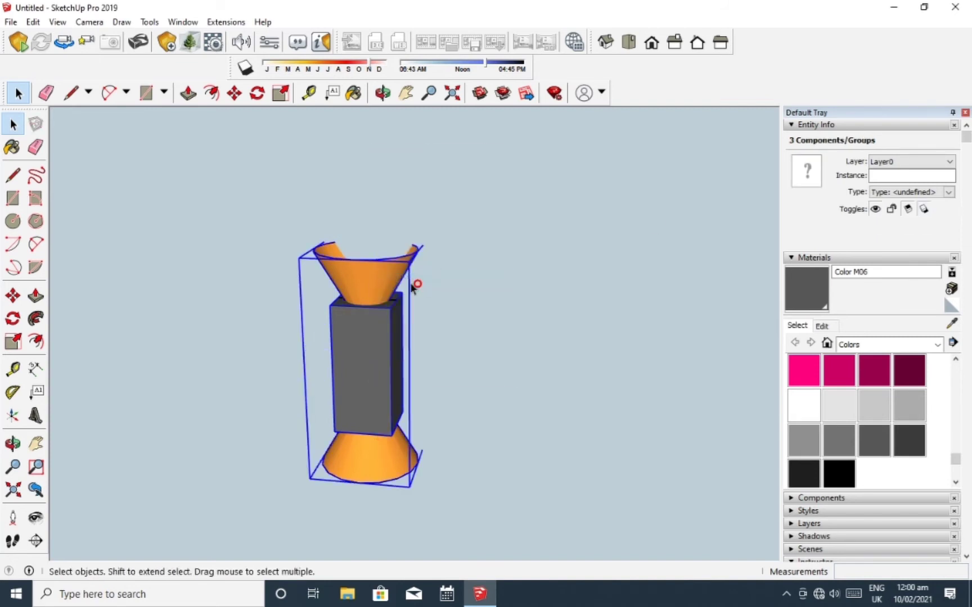
pyautogui.click(965, 113)
pyautogui.moveTo(483, 292); pyautogui.dragTo(494, 345, button='middle')
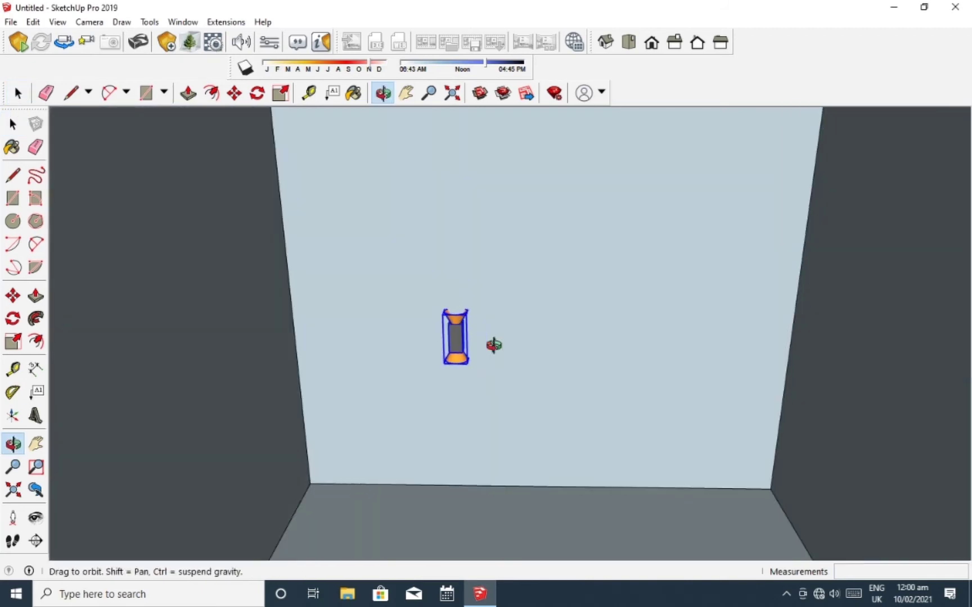
pyautogui.scroll(2, 444, 341)
pyautogui.scroll(1, 446, 346)
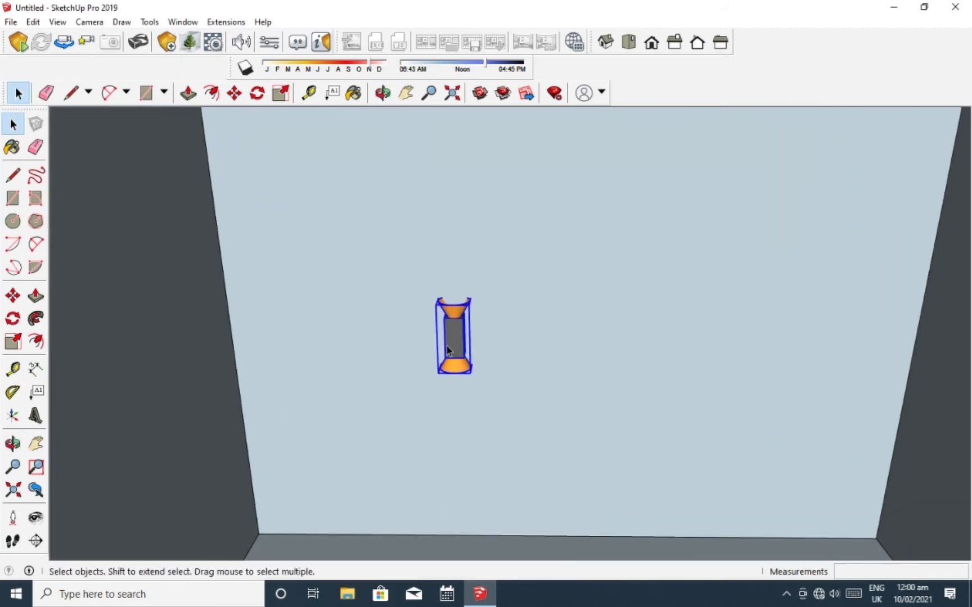
# - Ctrl-copy the lamp to the right with an x2 array, making three lamps in a row
pyautogui.click(12, 295)
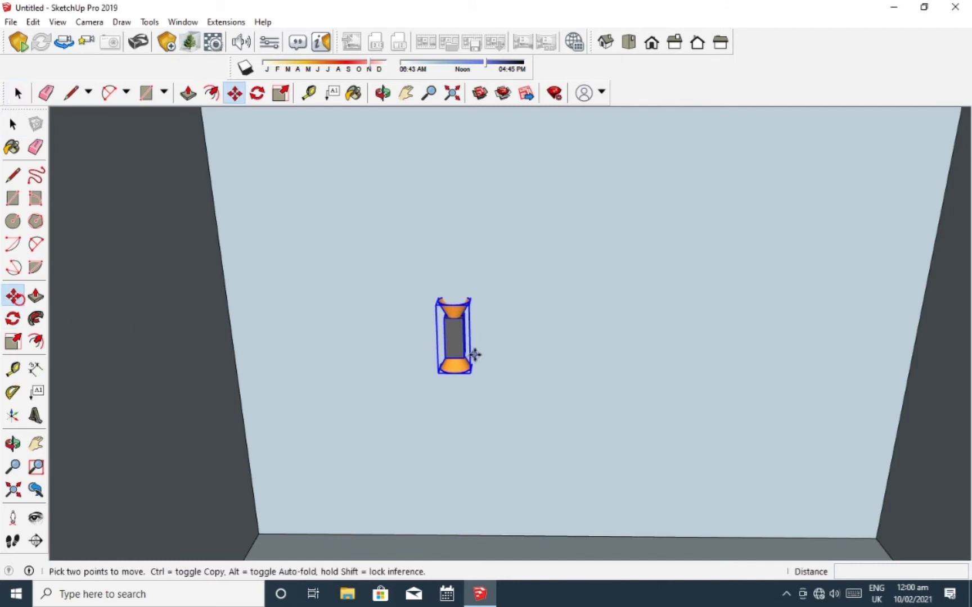
pyautogui.press('ctrl')
pyautogui.click(503, 325)
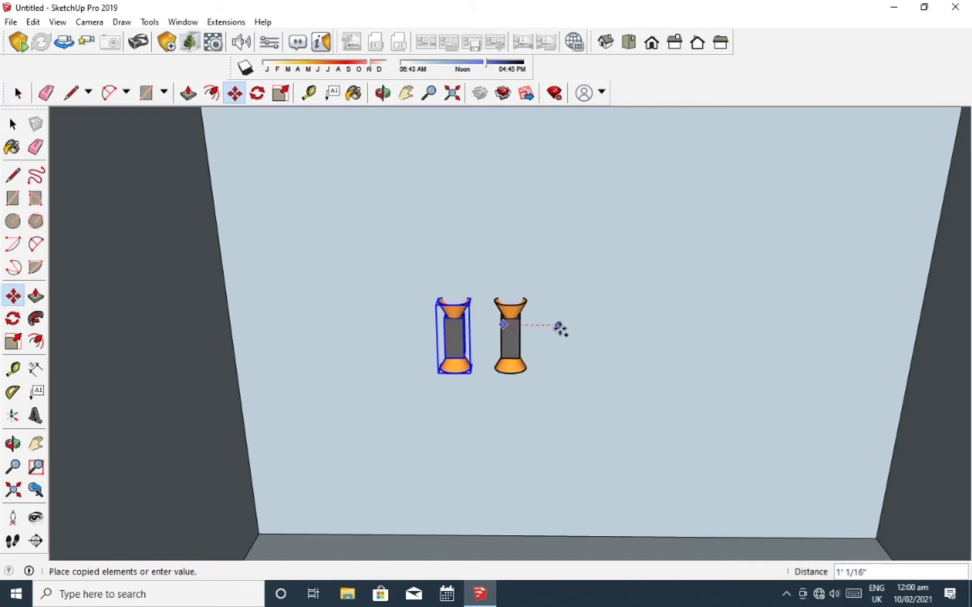
pyautogui.click(572, 326)
pyautogui.write('X2')
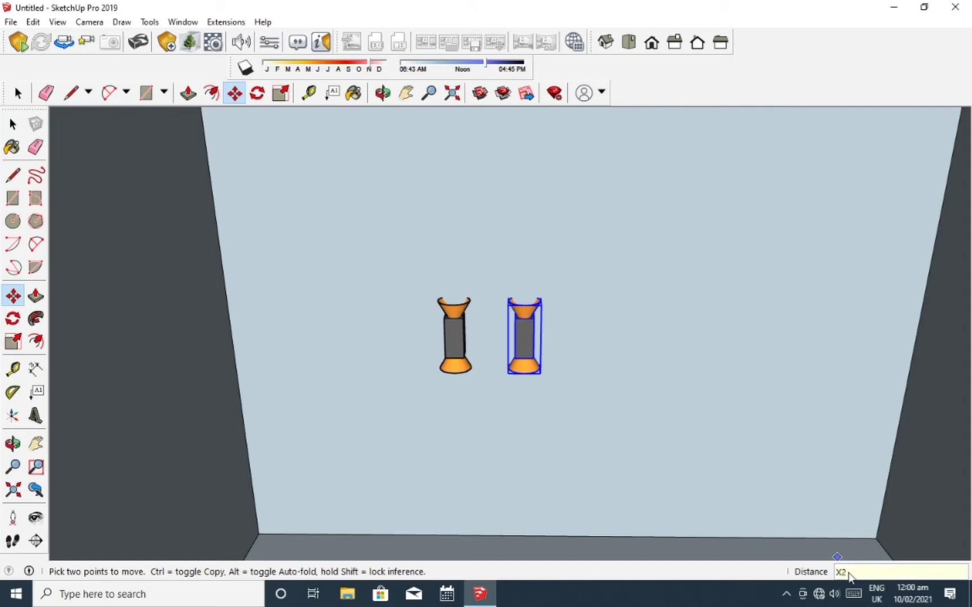
pyautogui.press('Return')
pyautogui.press('space')
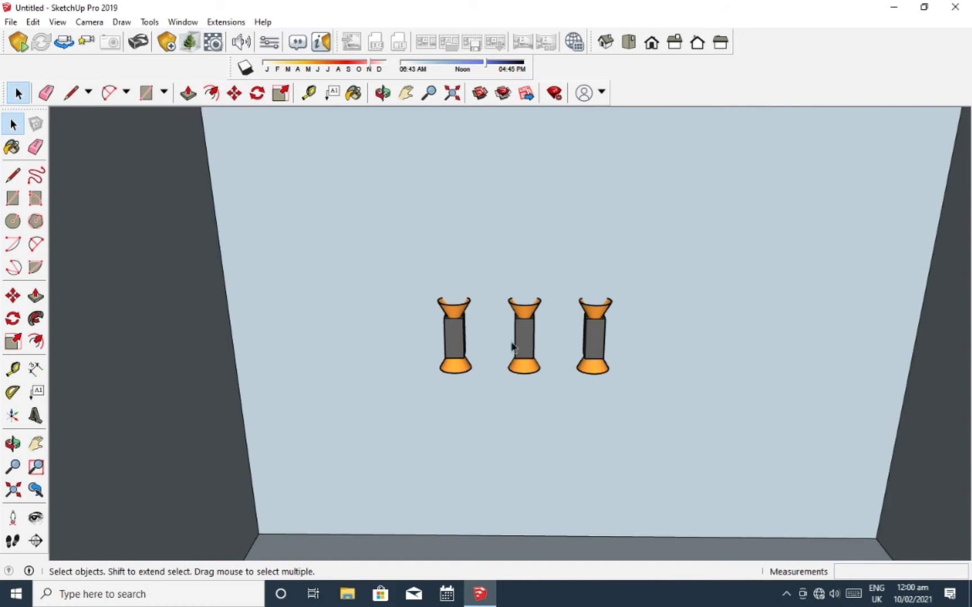
# - Select all three lamps and shift them to the right
pyautogui.click(451, 343)
pyautogui.keyDown('shift'); pyautogui.click(529, 337); pyautogui.keyUp('shift')
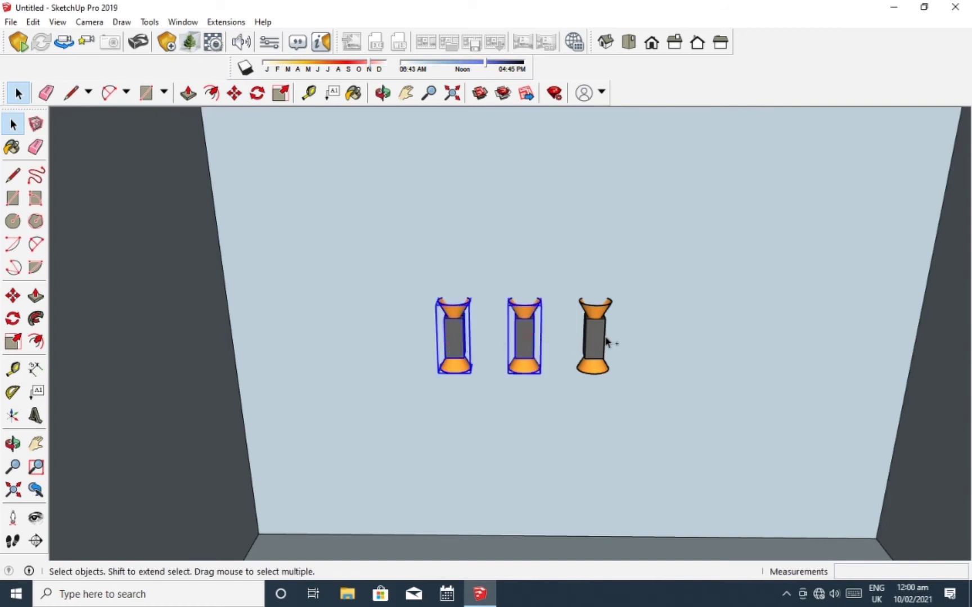
pyautogui.keyDown('shift'); pyautogui.click(590, 344); pyautogui.keyUp('shift')
pyautogui.scroll(-1, 586, 353)
pyautogui.press('m')
pyautogui.click(650, 278)
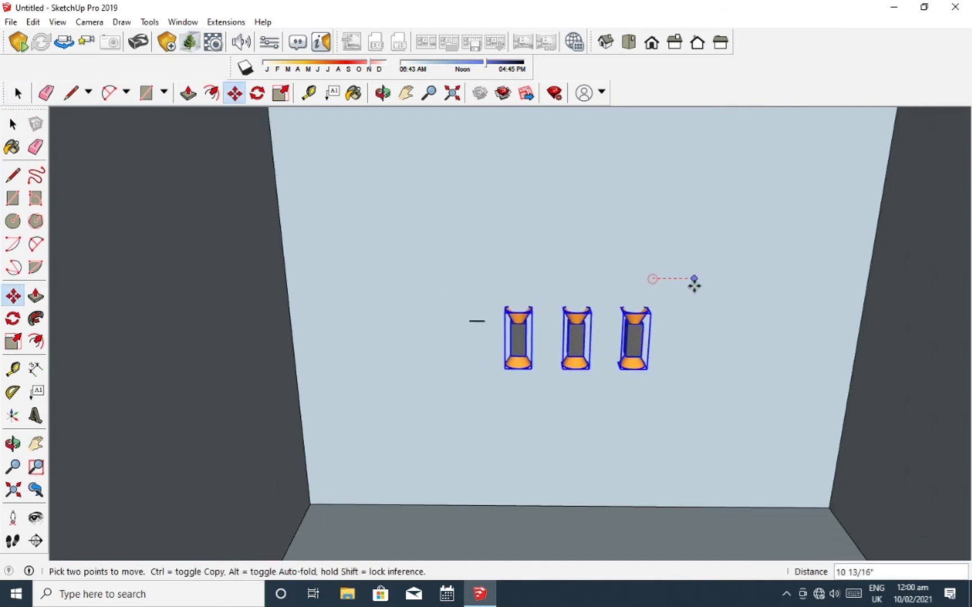
pyautogui.click(693, 282)
# - Raise the three lamps straight up the blue axis, higher on the back wall
pyautogui.scroll(-1, 588, 352)
pyautogui.click(679, 336)
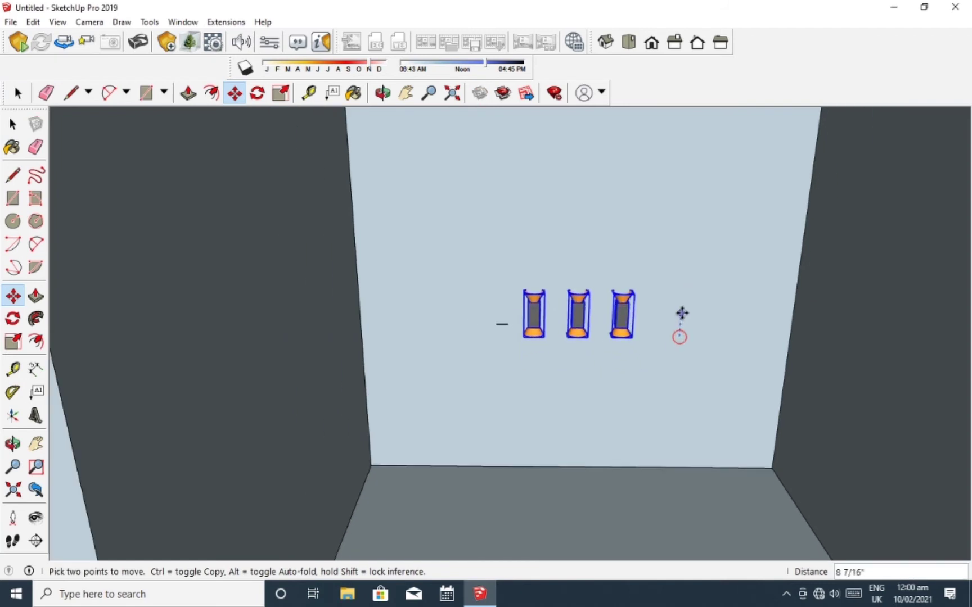
pyautogui.click(679, 293)
pyautogui.press('space')
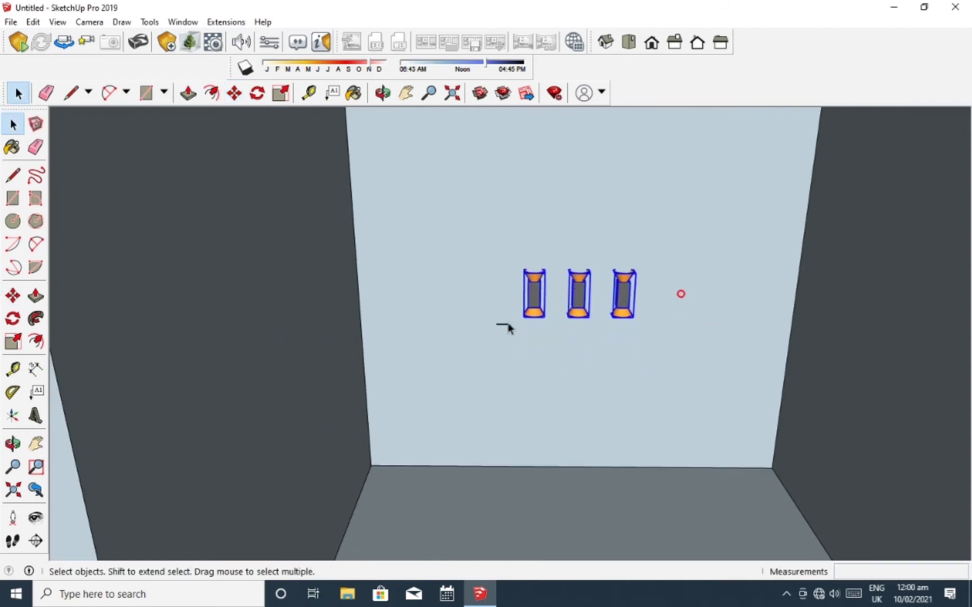
pyautogui.scroll(1, 506, 319)
pyautogui.press('e')
pyautogui.scroll(2, 630, 272)
pyautogui.press('space')
pyautogui.moveTo(577, 276); pyautogui.dragTo(503, 314, button='middle')
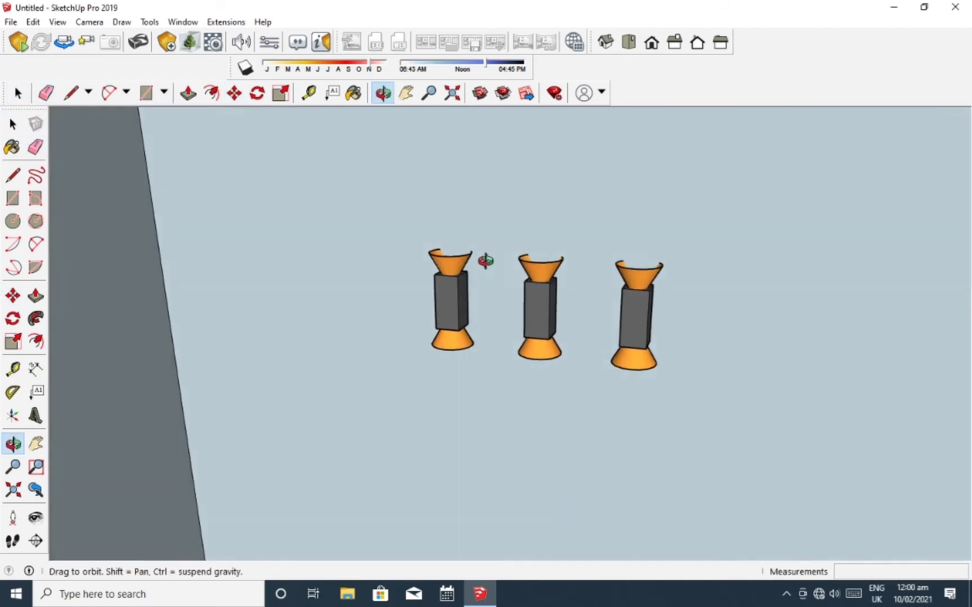
# - Paint the middle lamp's top and bottom cones white with Color M00
pyautogui.scroll(2, 534, 292)
pyautogui.moveTo(565, 274)
pyautogui.mouseDown(button='middle')
pyautogui.moveTo(635, 211)
pyautogui.moveTo(551, 241)
pyautogui.moveTo(422, 254)
pyautogui.moveTo(494, 304)
pyautogui.moveTo(555, 271)
pyautogui.moveTo(546, 290)
pyautogui.mouseUp(button='middle')
pyautogui.press('b')
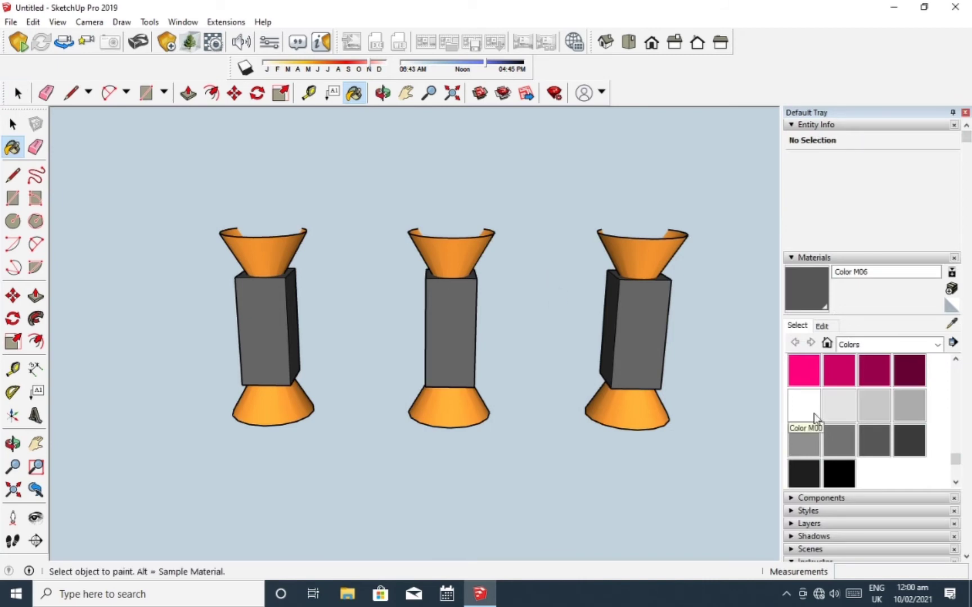
pyautogui.click(804, 408)
pyautogui.press('space')
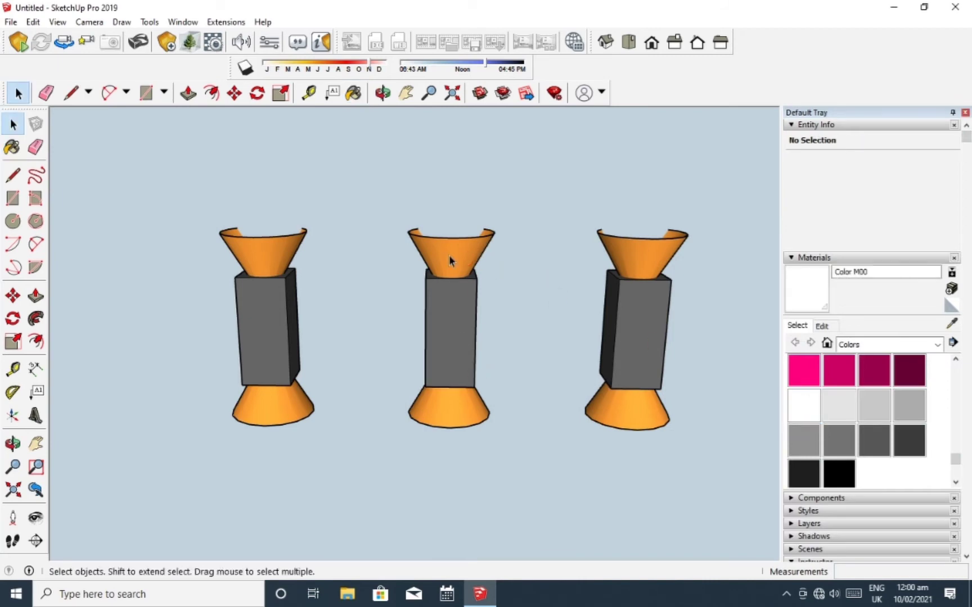
pyautogui.doubleClick(448, 259)
pyautogui.click(807, 404)
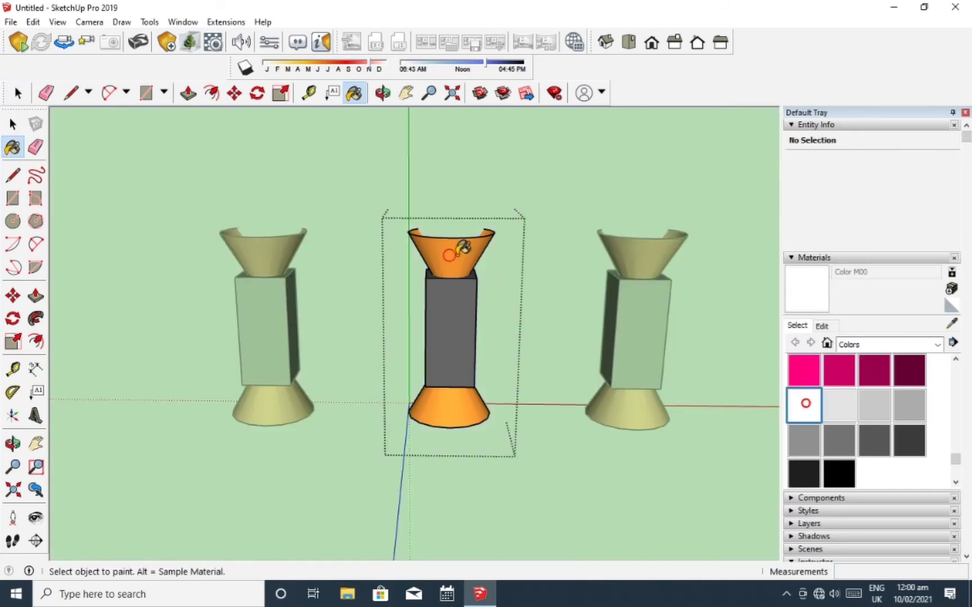
pyautogui.click(460, 256)
pyautogui.click(462, 414)
pyautogui.press('space')
pyautogui.click(507, 299)
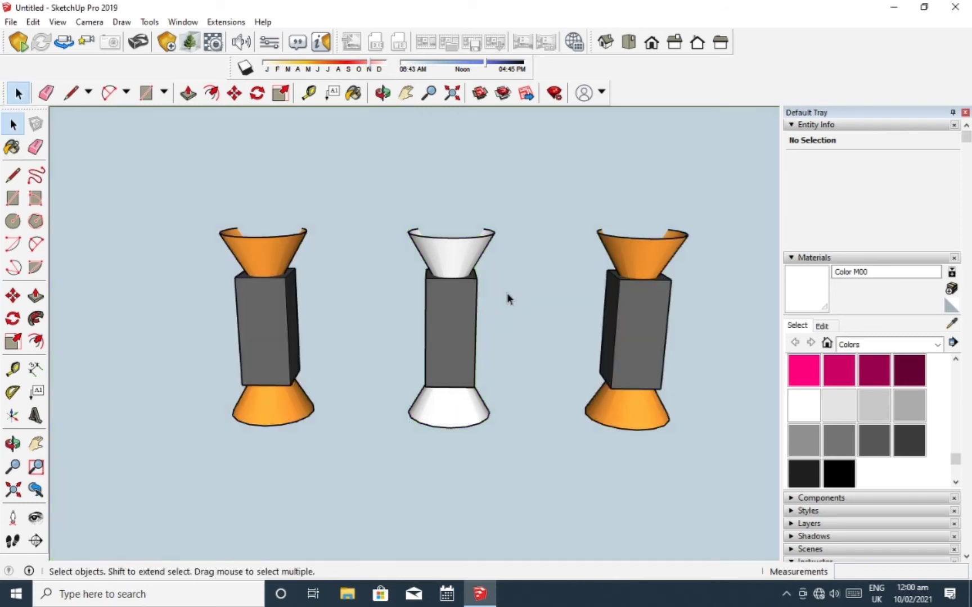
# - Paint the right lamp's top and bottom cones bright blue
pyautogui.moveTo(502, 312)
pyautogui.mouseDown(button='middle')
pyautogui.moveTo(532, 299)
pyautogui.moveTo(436, 310)
pyautogui.mouseUp(button='middle')
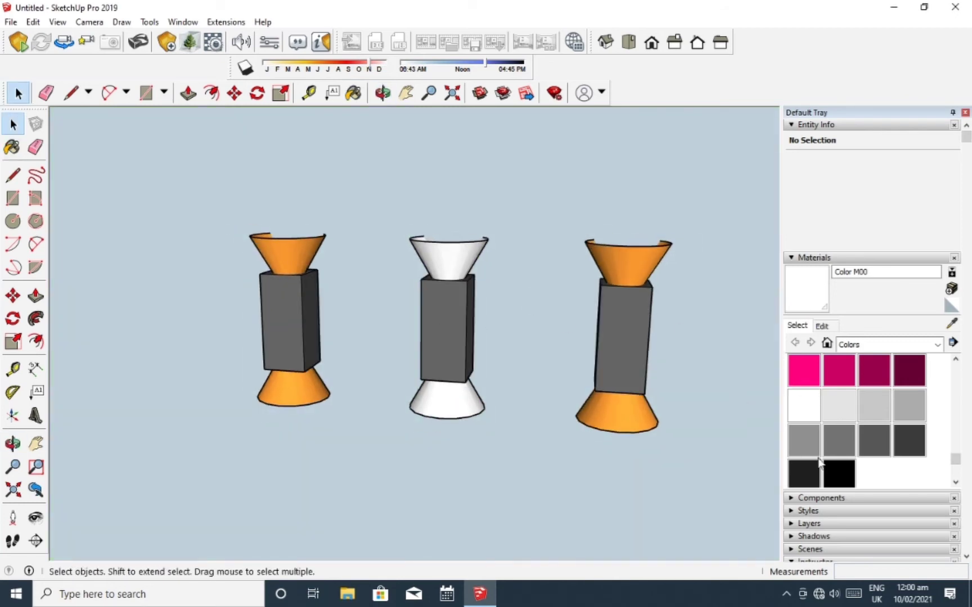
pyautogui.scroll(3, 844, 444)
pyautogui.scroll(3, 873, 433)
pyautogui.scroll(3, 873, 432)
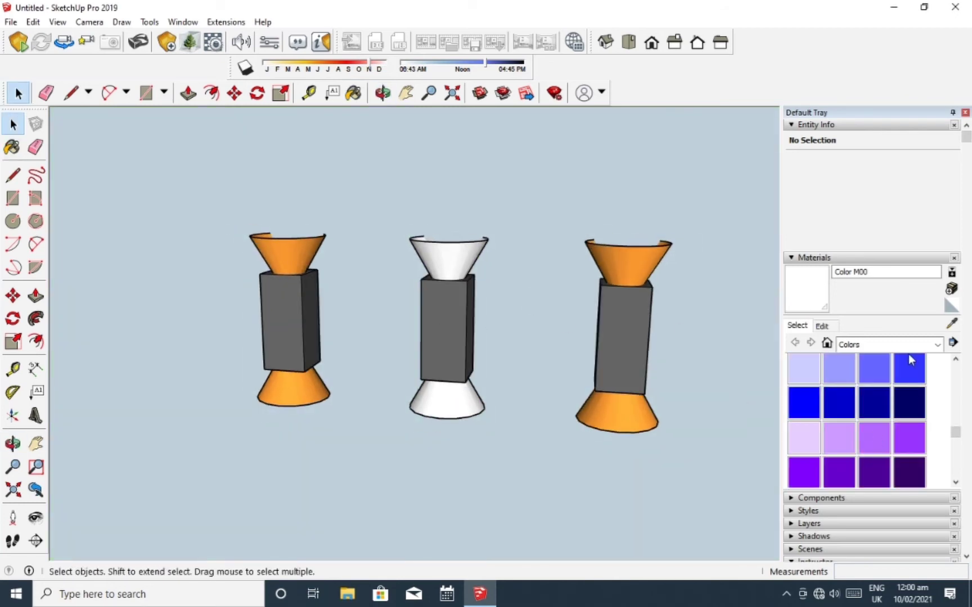
pyautogui.doubleClick(636, 271)
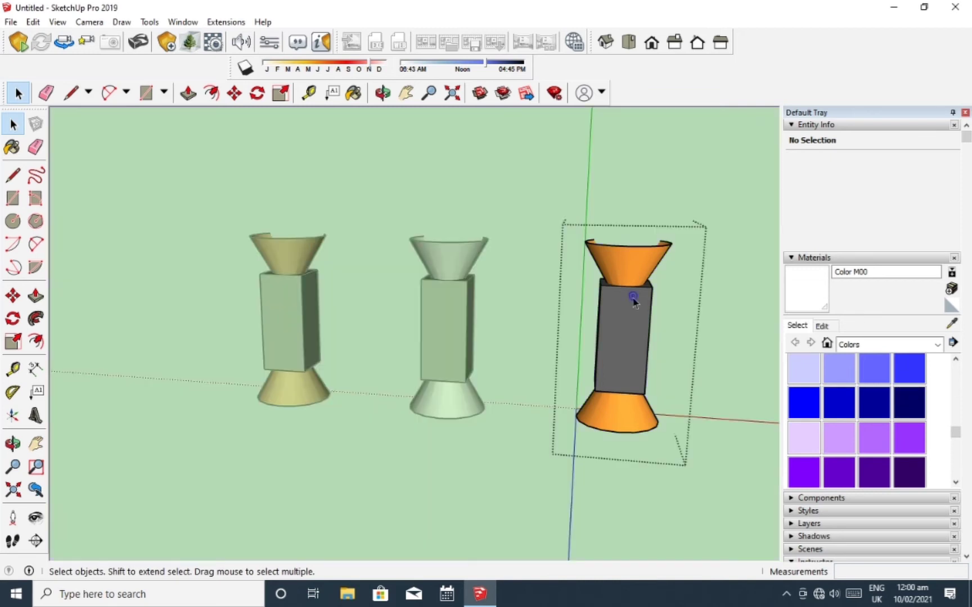
pyautogui.click(808, 407)
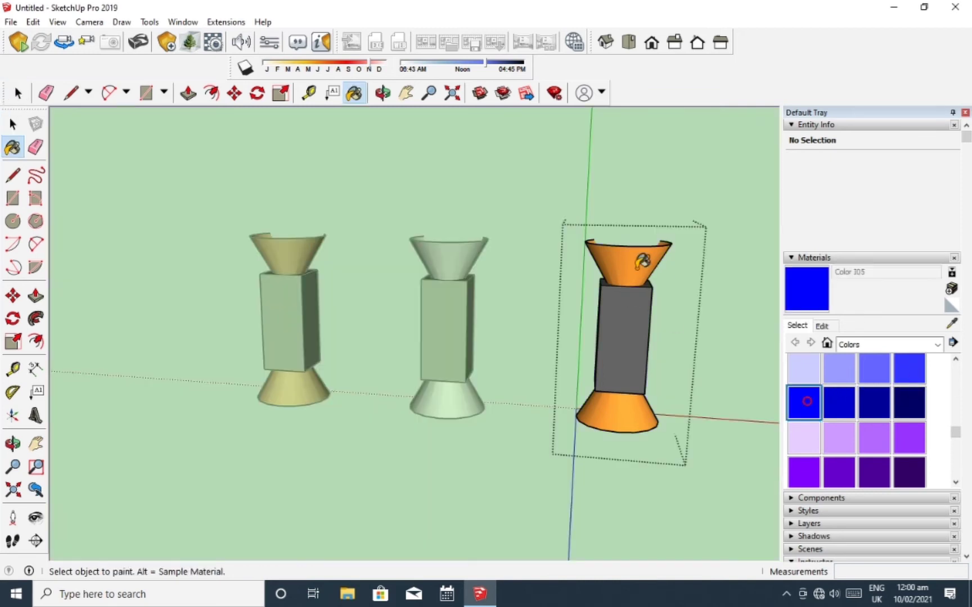
pyautogui.click(642, 264)
pyautogui.click(632, 410)
pyautogui.press('space')
pyautogui.click(543, 348)
# - Orbit out to see the three lamps on the back wall and the room from above
pyautogui.moveTo(544, 342); pyautogui.dragTo(616, 332, button='middle')
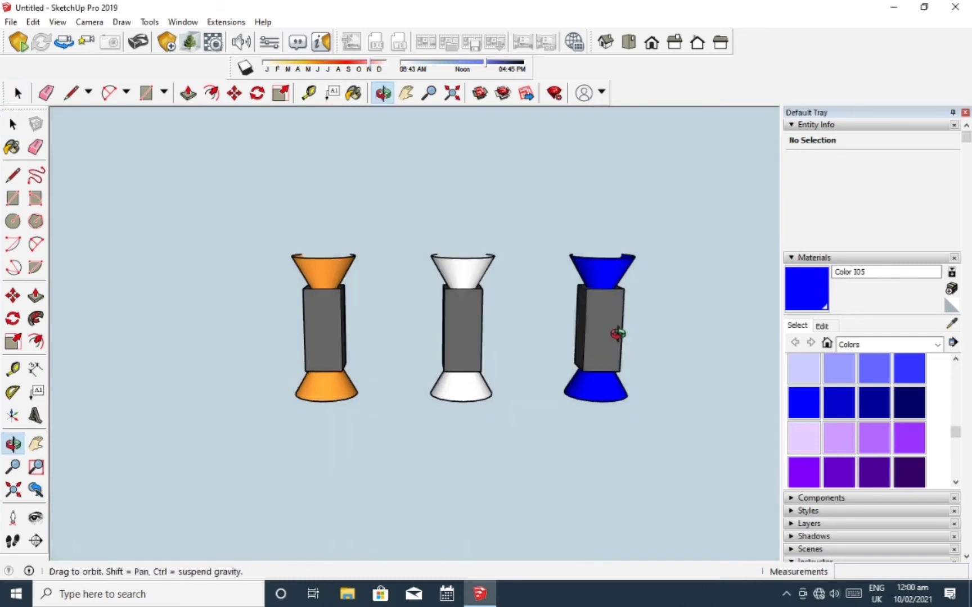
pyautogui.scroll(-3, 491, 325)
pyautogui.scroll(-2, 538, 316)
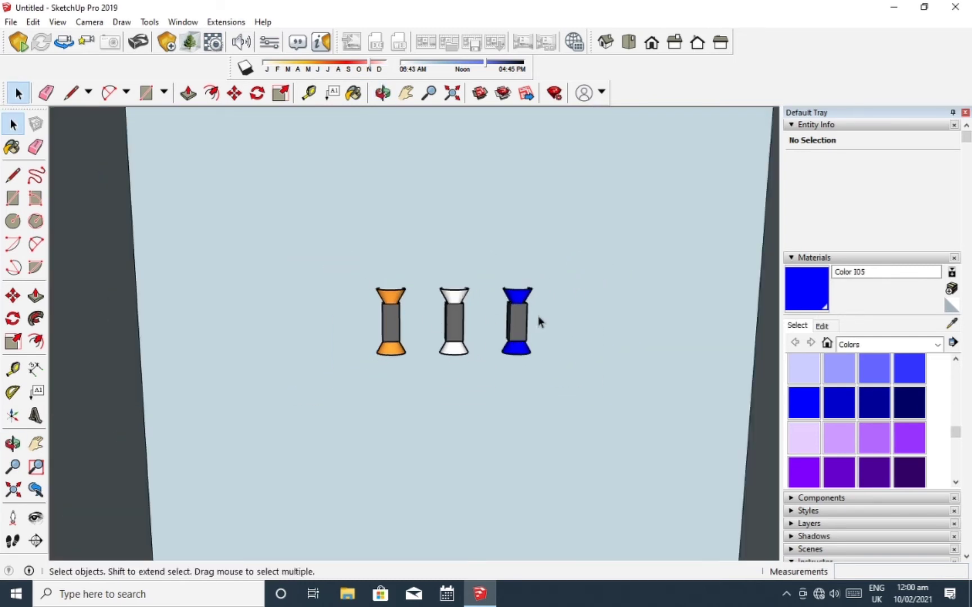
pyautogui.click(965, 113)
pyautogui.moveTo(599, 302)
pyautogui.mouseDown(button='middle')
pyautogui.moveTo(622, 326)
pyautogui.moveTo(622, 273)
pyautogui.moveTo(583, 253)
pyautogui.mouseUp(button='middle')
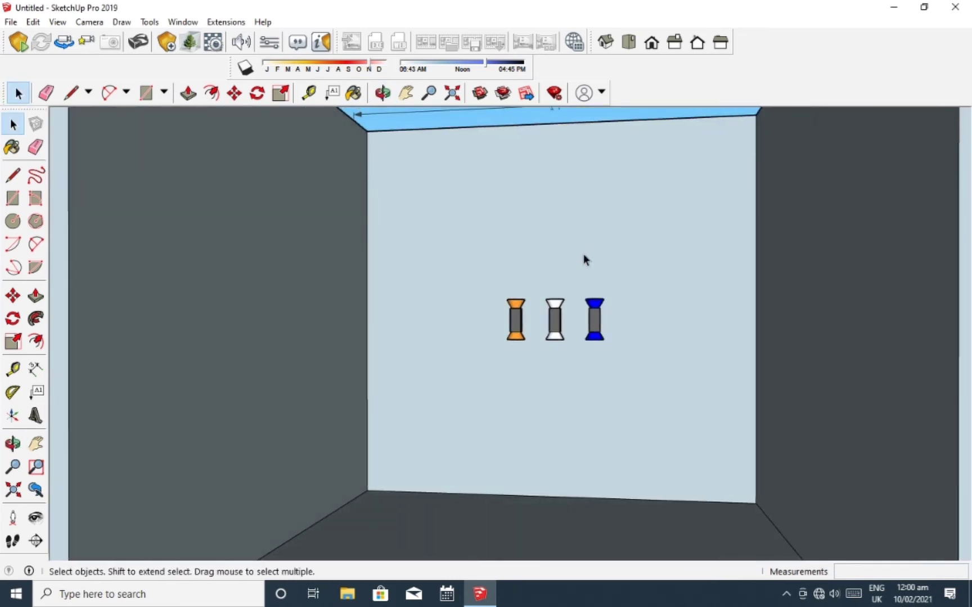
pyautogui.moveTo(592, 176)
pyautogui.mouseDown(button='middle')
pyautogui.moveTo(564, 217)
pyautogui.moveTo(550, 272)
pyautogui.moveTo(422, 147)
pyautogui.mouseUp(button='middle')
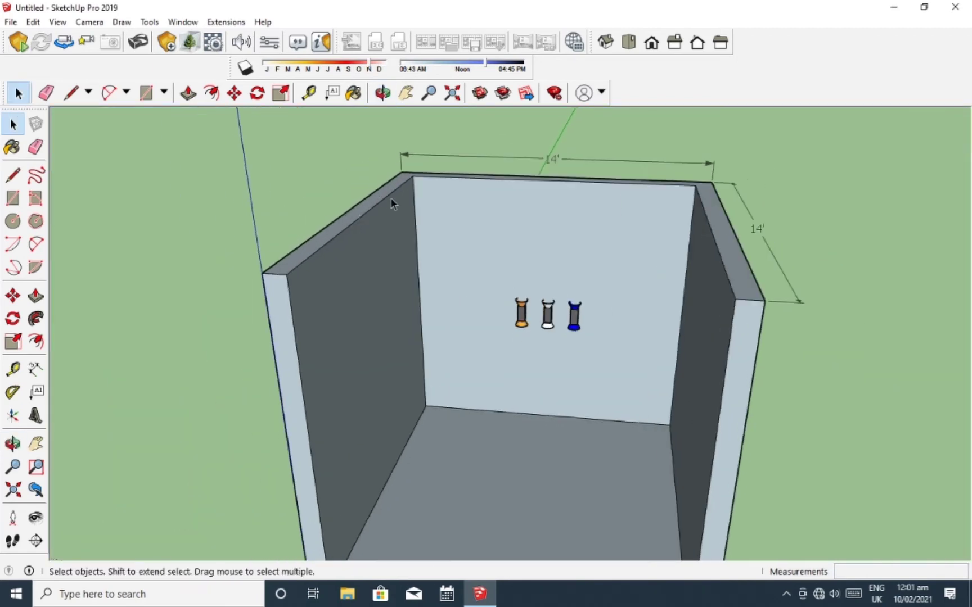
# - Place a Tape Measure guide measured from the wall's top edge
pyautogui.moveTo(390, 199); pyautogui.dragTo(341, 210, button='middle')
pyautogui.press('l')
pyautogui.press('space')
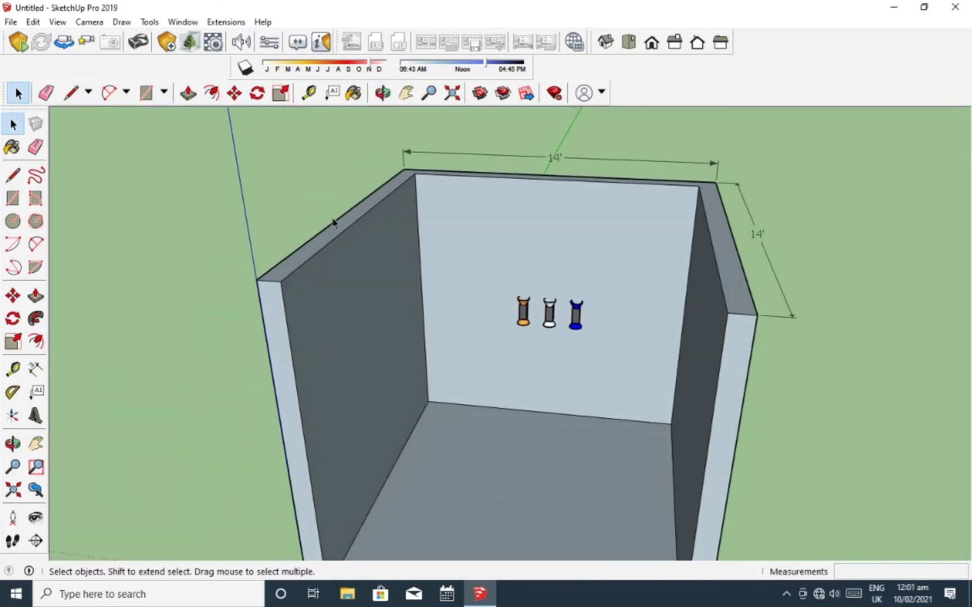
pyautogui.click(24, 365)
pyautogui.click(299, 248)
pyautogui.write('9')
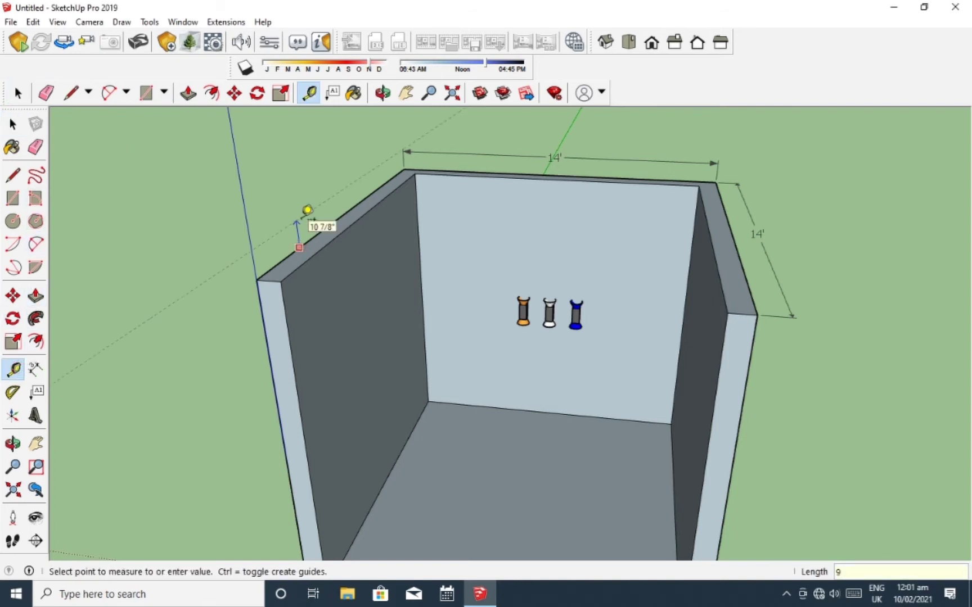
pyautogui.press('Return')
# - Draw a rectangle across the top of the walls from the outer wall corner
pyautogui.click(12, 198)
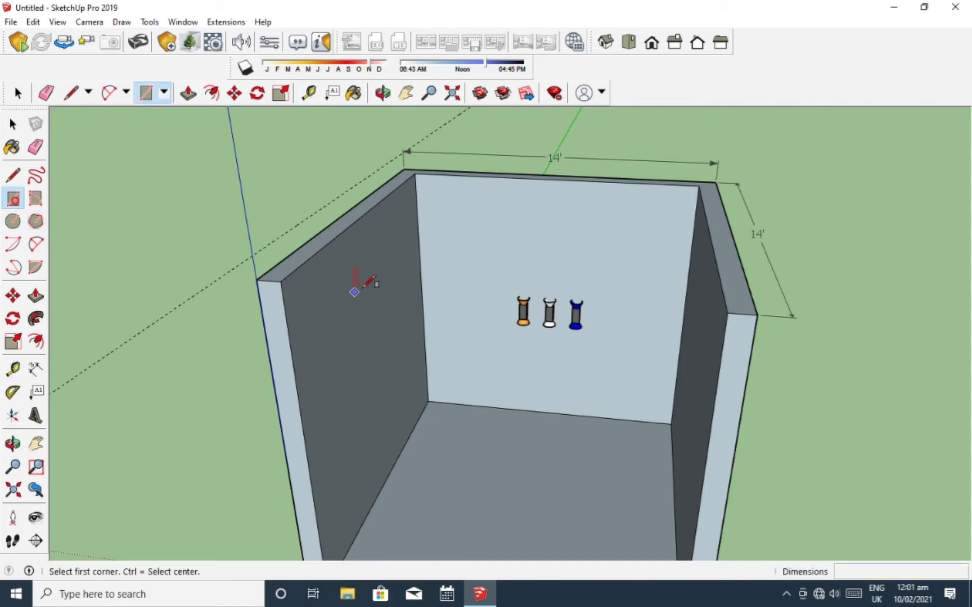
pyautogui.click(404, 169)
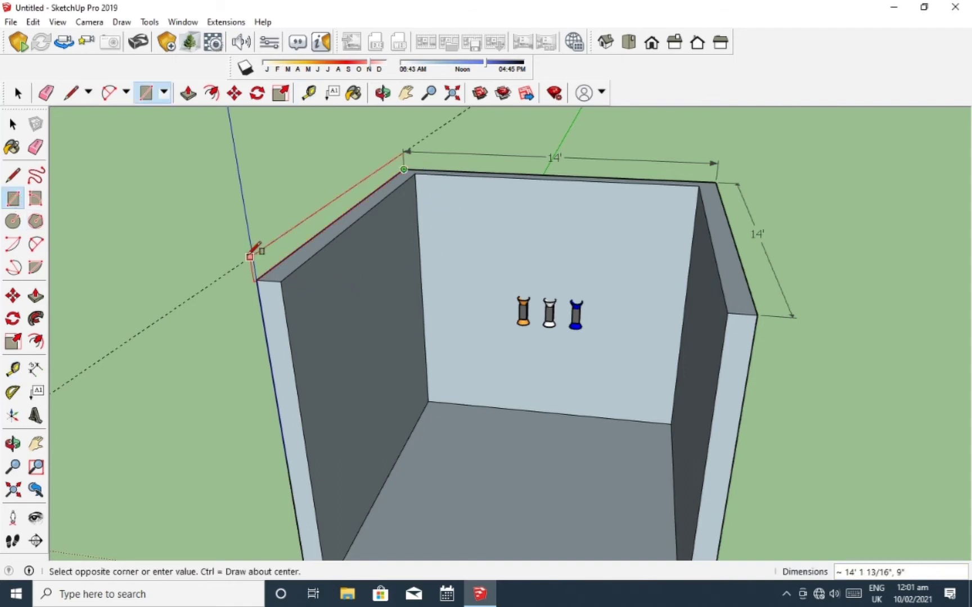
pyautogui.press('Escape')
pyautogui.click(256, 279)
pyautogui.scroll(2, 400, 151)
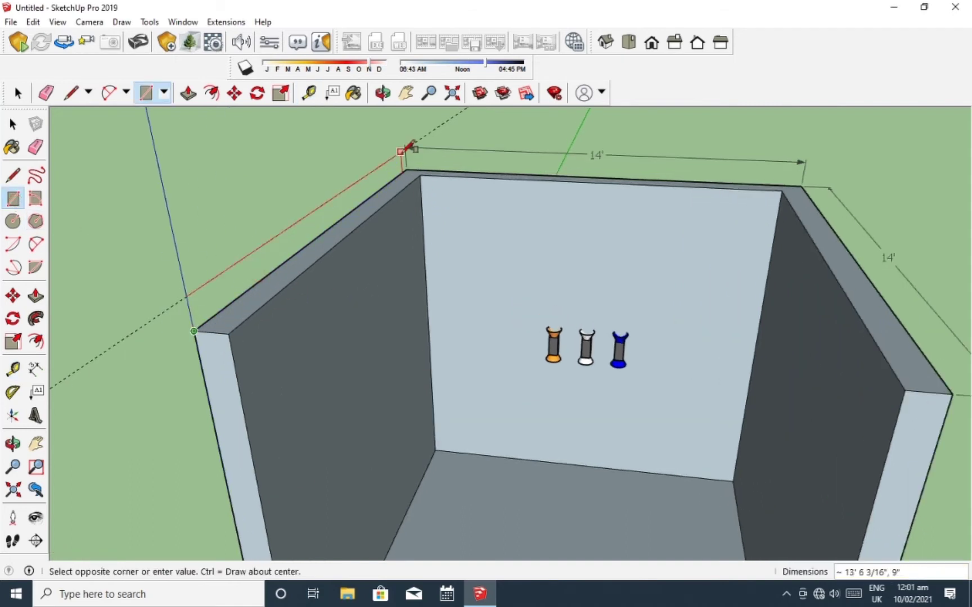
pyautogui.click(406, 148)
pyautogui.press('space')
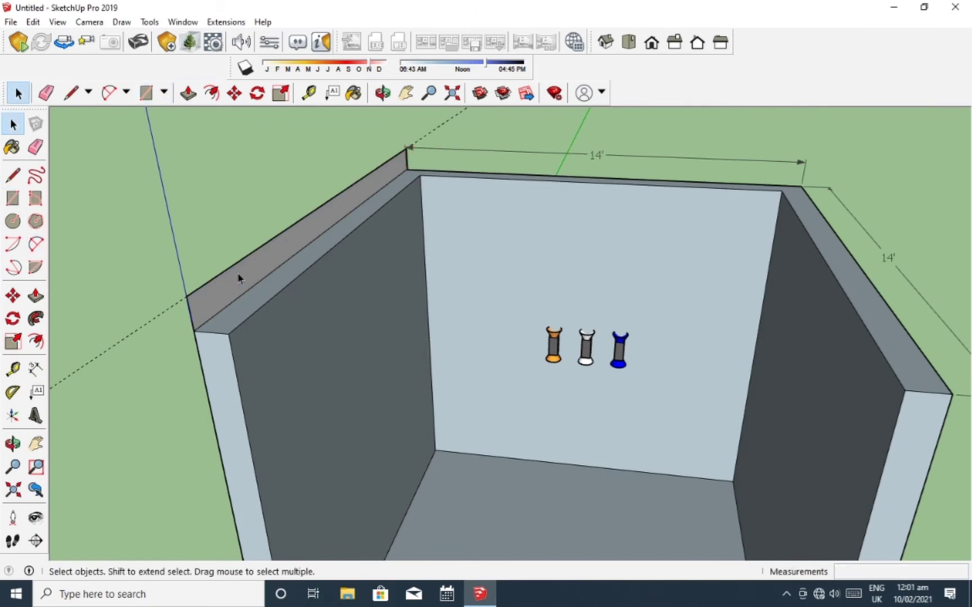
# - Make the wall-top rectangle face into a group
pyautogui.rightClick(238, 274)
pyautogui.click(286, 390)
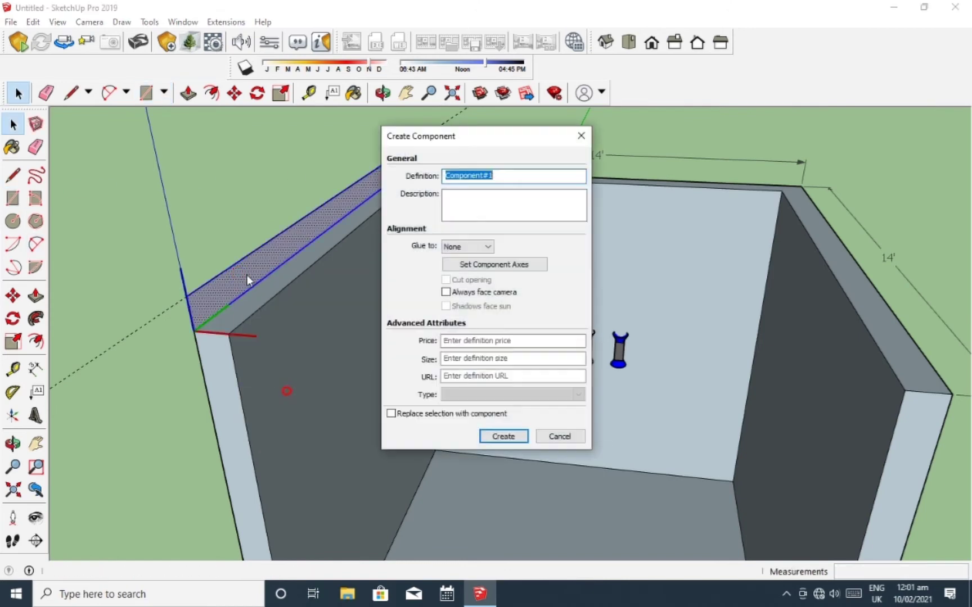
pyautogui.press('Return')
pyautogui.rightClick(282, 241)
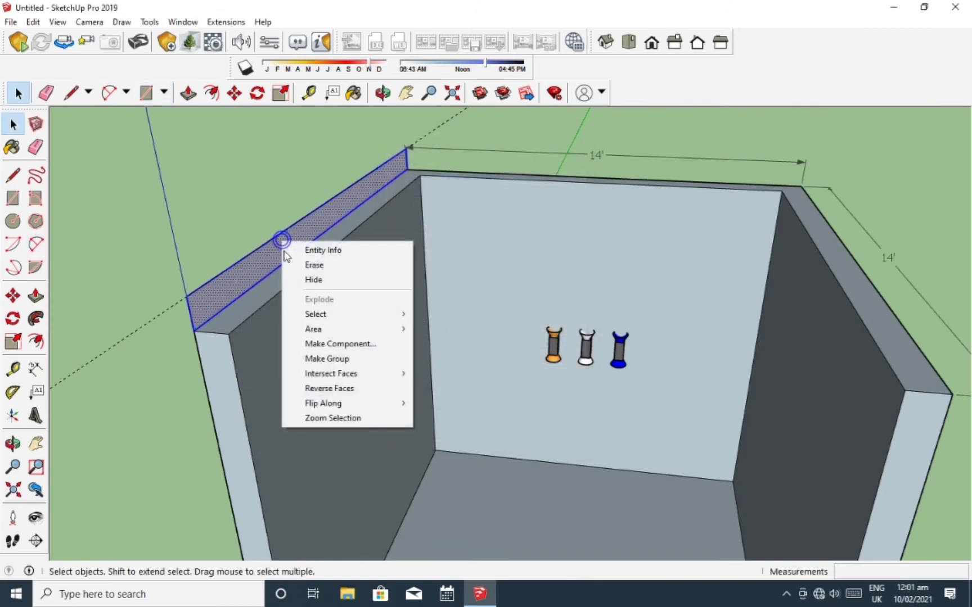
pyautogui.click(342, 372)
pyautogui.doubleClick(269, 254)
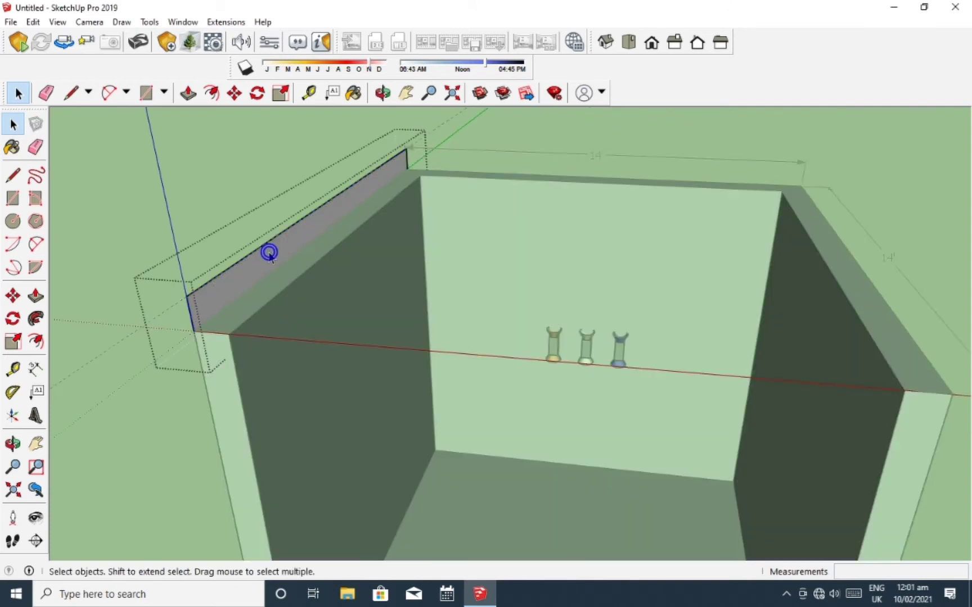
pyautogui.press('Escape')
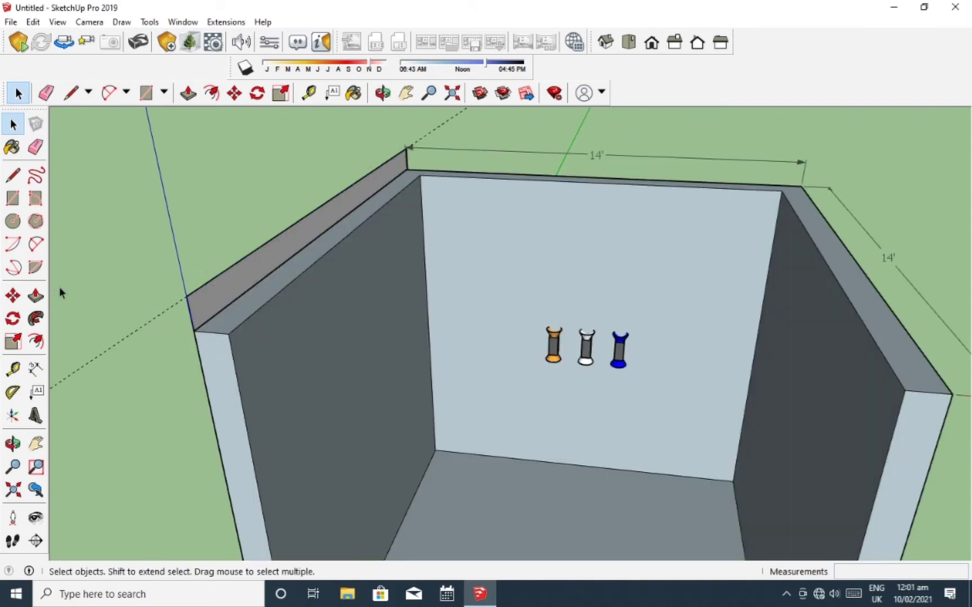
# - Inside the group, push/pull the face across the room into a ceiling slab
pyautogui.click(36, 295)
pyautogui.press('space')
pyautogui.doubleClick(220, 304)
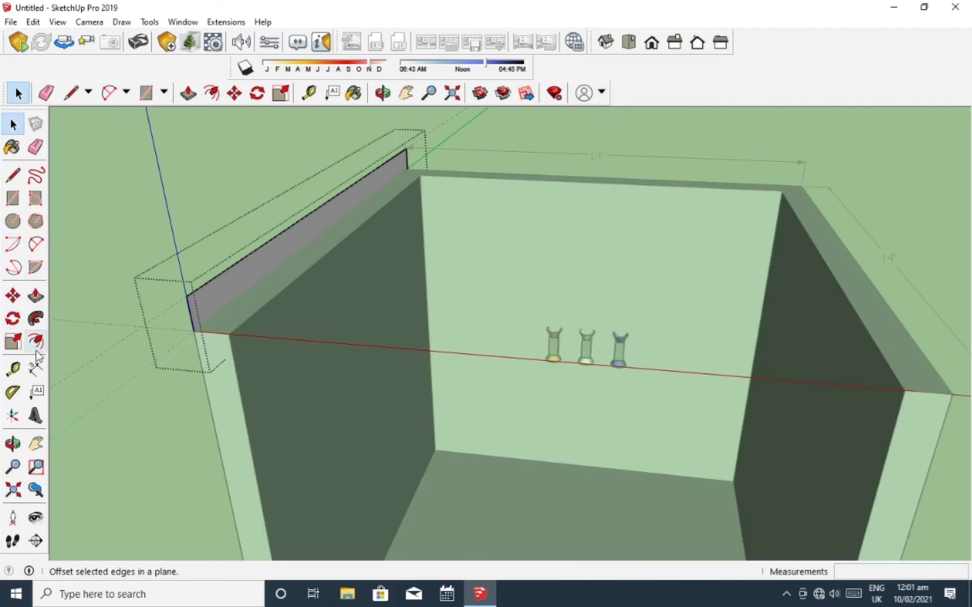
pyautogui.click(36, 296)
pyautogui.click(189, 310)
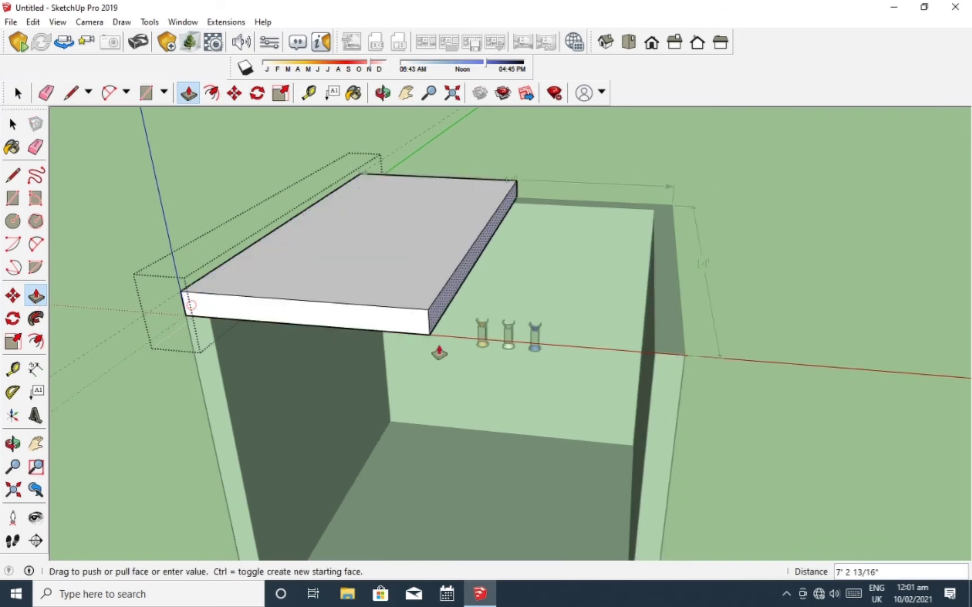
pyautogui.click(687, 371)
pyautogui.press('space')
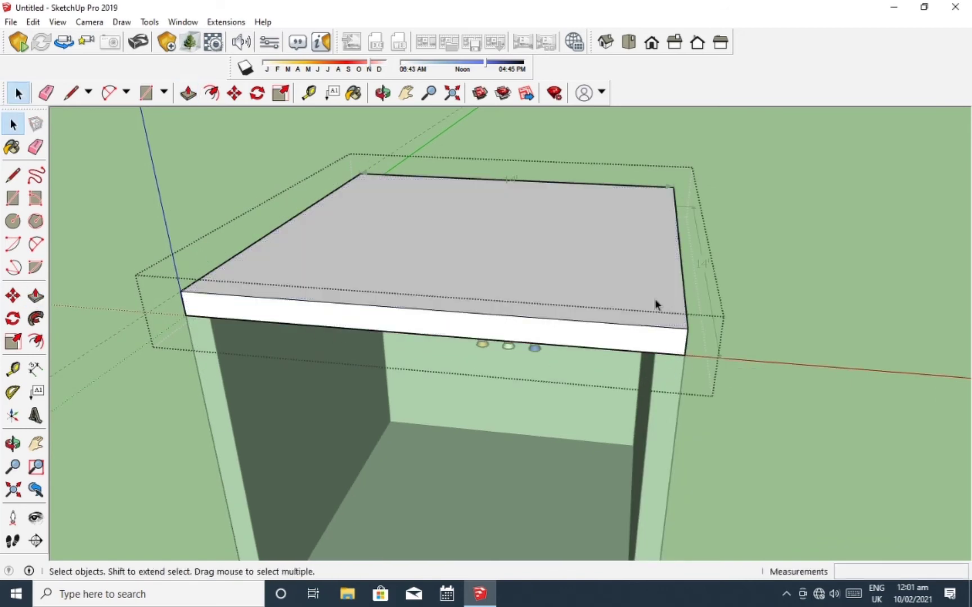
pyautogui.moveTo(655, 301)
pyautogui.mouseDown(button='middle')
pyautogui.moveTo(572, 239)
pyautogui.moveTo(572, 337)
pyautogui.moveTo(564, 319)
pyautogui.mouseUp(button='middle')
pyautogui.scroll(3, 573, 337)
pyautogui.scroll(4, 573, 338)
pyautogui.scroll(-2, 563, 318)
pyautogui.scroll(-1, 565, 317)
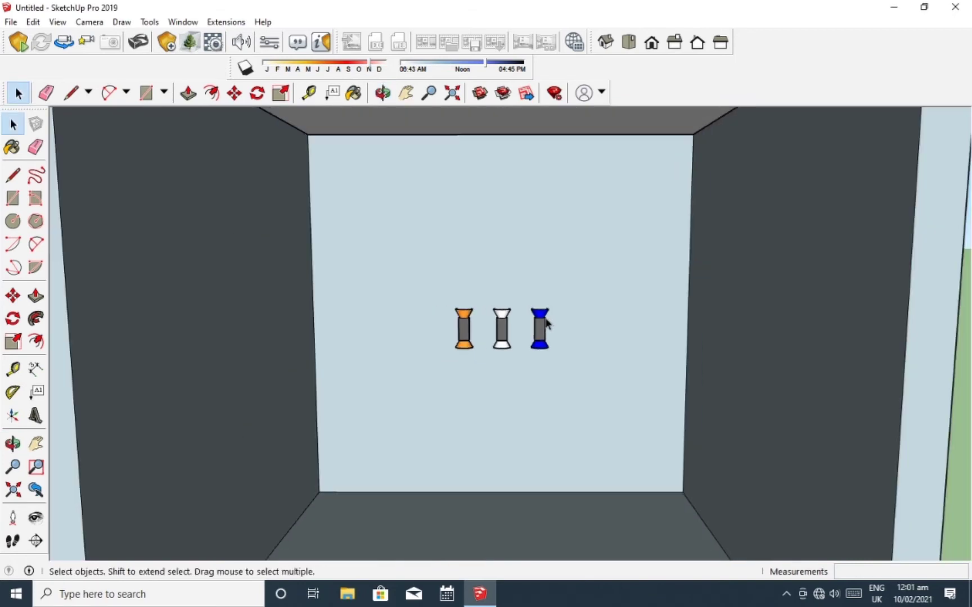
pyautogui.scroll(-3, 573, 317)
pyautogui.scroll(2, 570, 251)
pyautogui.scroll(-1, 575, 347)
pyautogui.moveTo(575, 347); pyautogui.dragTo(574, 302, button='middle')
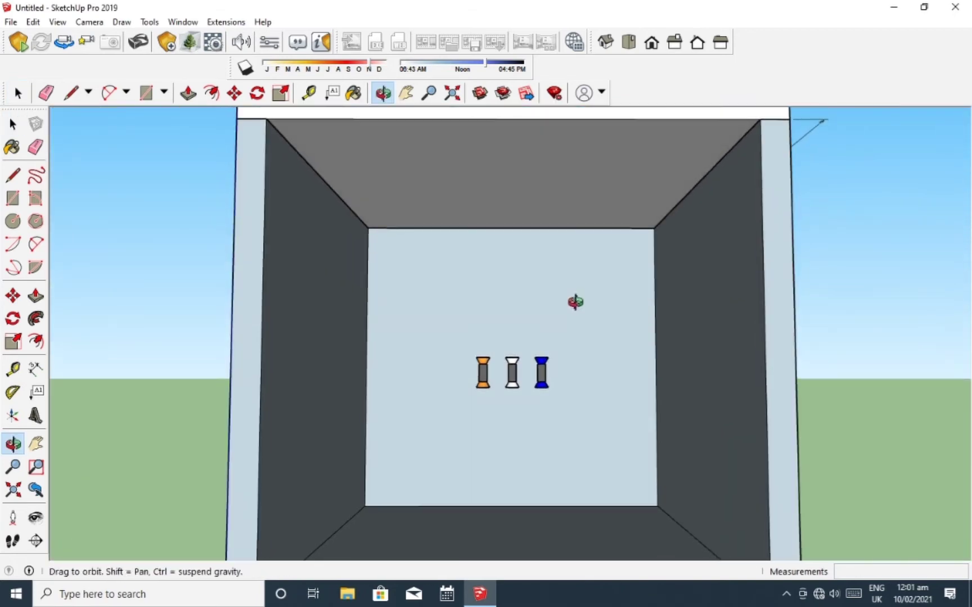
pyautogui.scroll(3, 560, 360)
pyautogui.scroll(1, 551, 360)
pyautogui.scroll(2, 536, 343)
pyautogui.scroll(-3, 536, 342)
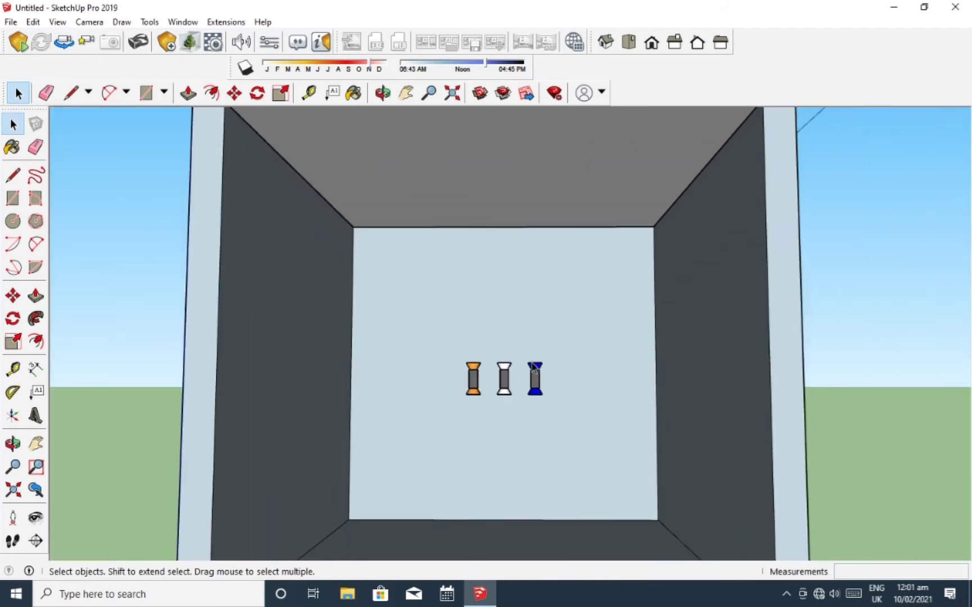
pyautogui.scroll(-1, 548, 242)
pyautogui.click(548, 242)
pyautogui.scroll(-2, 447, 278)
pyautogui.moveTo(446, 277); pyautogui.dragTo(447, 276, button='middle')
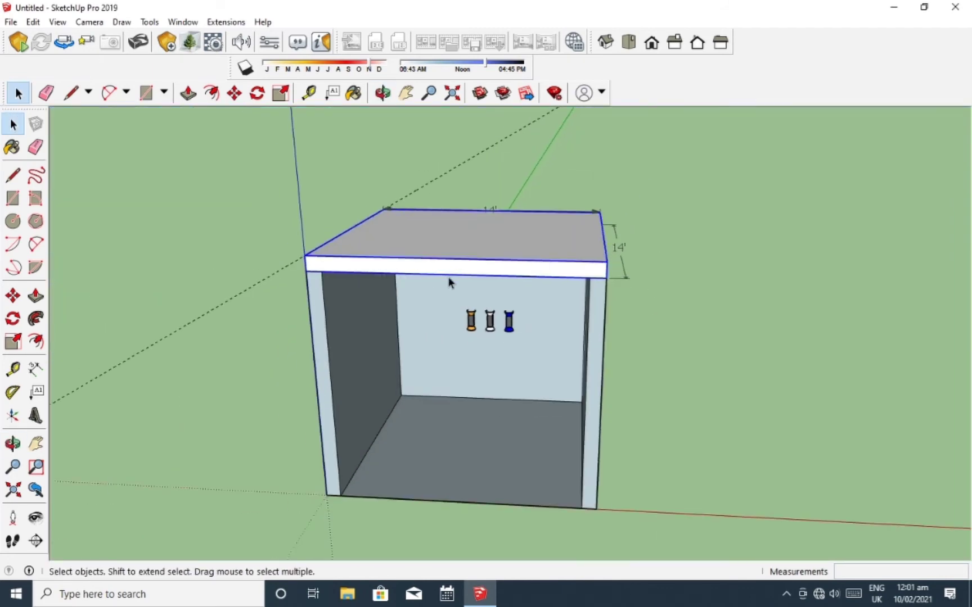
pyautogui.click(12, 318)
pyautogui.press('space')
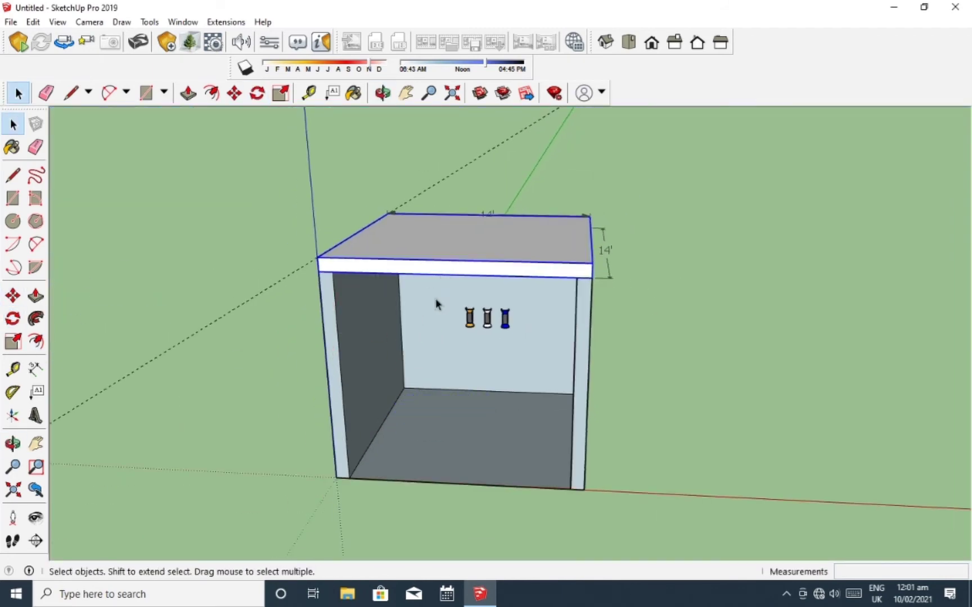
pyautogui.scroll(2, 544, 329)
pyautogui.moveTo(543, 328); pyautogui.dragTo(559, 276, button='middle')
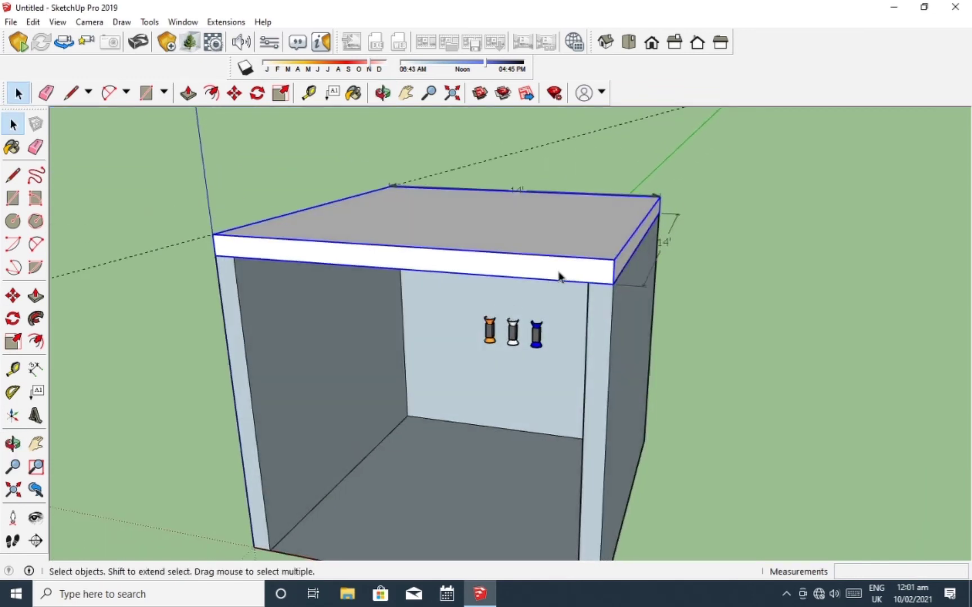
pyautogui.scroll(1, 549, 326)
pyautogui.moveTo(550, 325); pyautogui.dragTo(511, 254, button='middle')
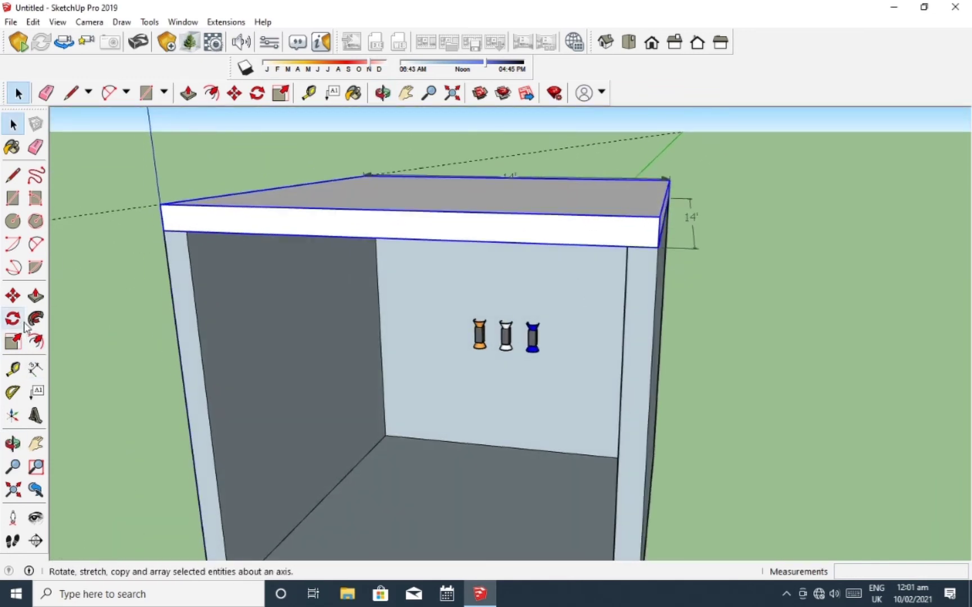
pyautogui.scroll(-3, 445, 236)
pyautogui.moveTo(629, 343)
pyautogui.mouseDown(button='middle')
pyautogui.moveTo(494, 271)
pyautogui.moveTo(548, 285)
pyautogui.mouseUp(button='middle')
pyautogui.scroll(2, 509, 265)
pyautogui.click(507, 266)
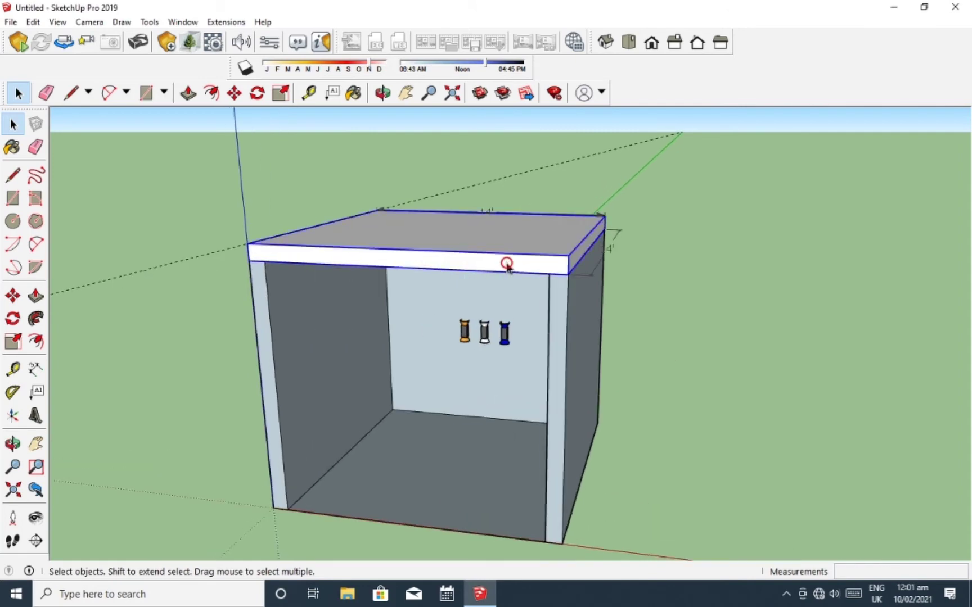
pyautogui.click(12, 295)
pyautogui.scroll(-2, 619, 408)
pyautogui.scroll(-2, 620, 408)
# - Move the ceiling slab off beside the room and orbit to view its top
pyautogui.scroll(-2, 642, 435)
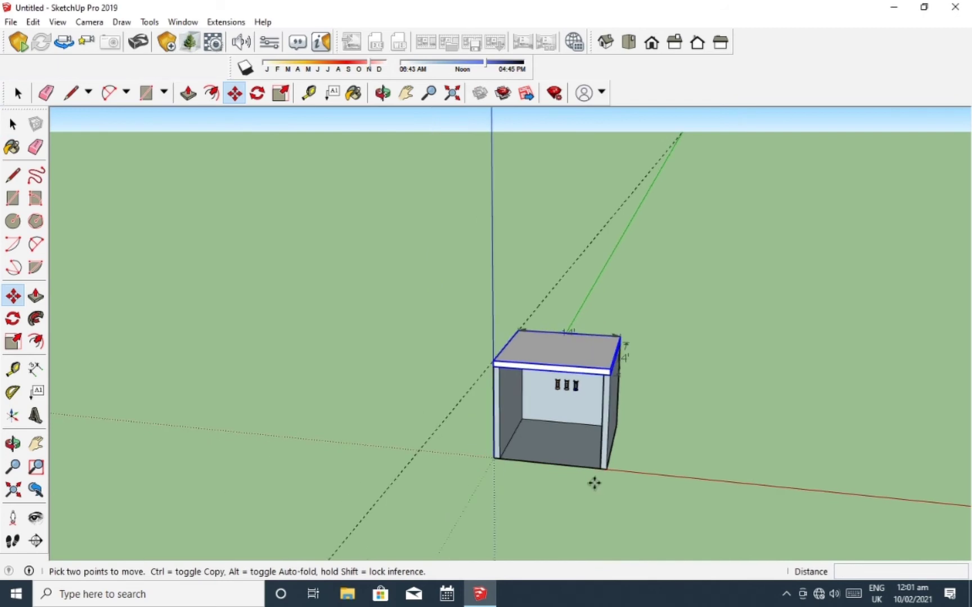
pyautogui.click(594, 481)
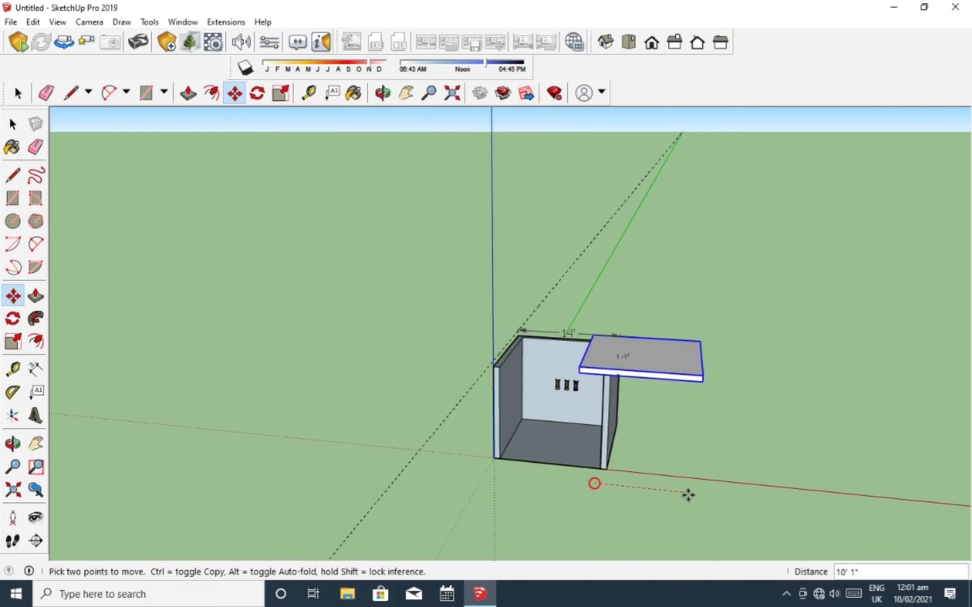
pyautogui.click(786, 508)
pyautogui.press('space')
pyautogui.scroll(2, 813, 406)
pyautogui.scroll(3, 810, 402)
pyautogui.moveTo(802, 336)
pyautogui.mouseDown(button='middle')
pyautogui.moveTo(759, 315)
pyautogui.moveTo(731, 252)
pyautogui.moveTo(735, 223)
pyautogui.mouseUp(button='middle')
pyautogui.scroll(2, 742, 280)
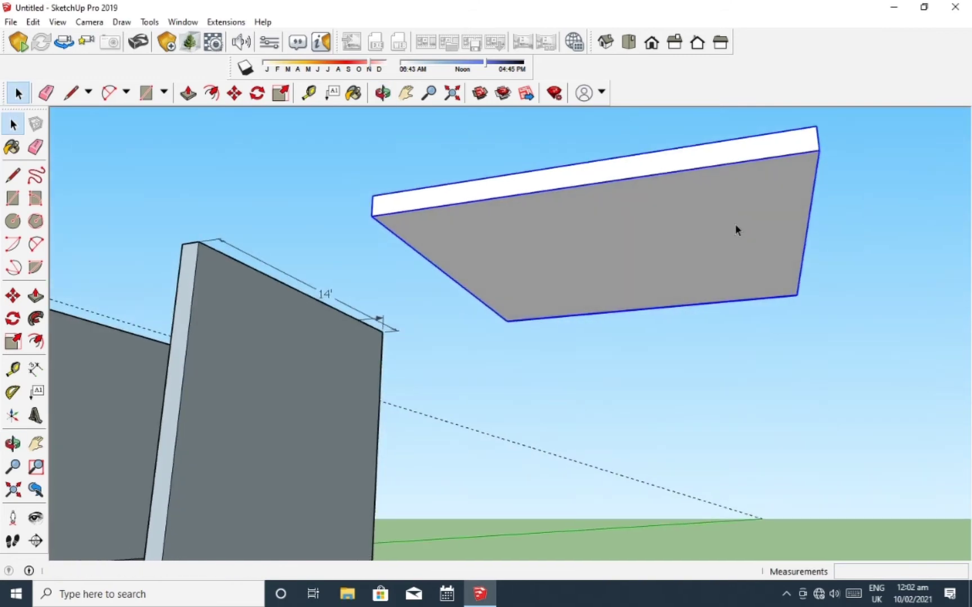
pyautogui.moveTo(791, 242)
pyautogui.mouseDown(button='middle')
pyautogui.moveTo(737, 271)
pyautogui.moveTo(753, 433)
pyautogui.moveTo(694, 436)
pyautogui.mouseUp(button='middle')
pyautogui.scroll(-3, 698, 423)
pyautogui.scroll(3, 638, 368)
pyautogui.scroll(-1, 722, 265)
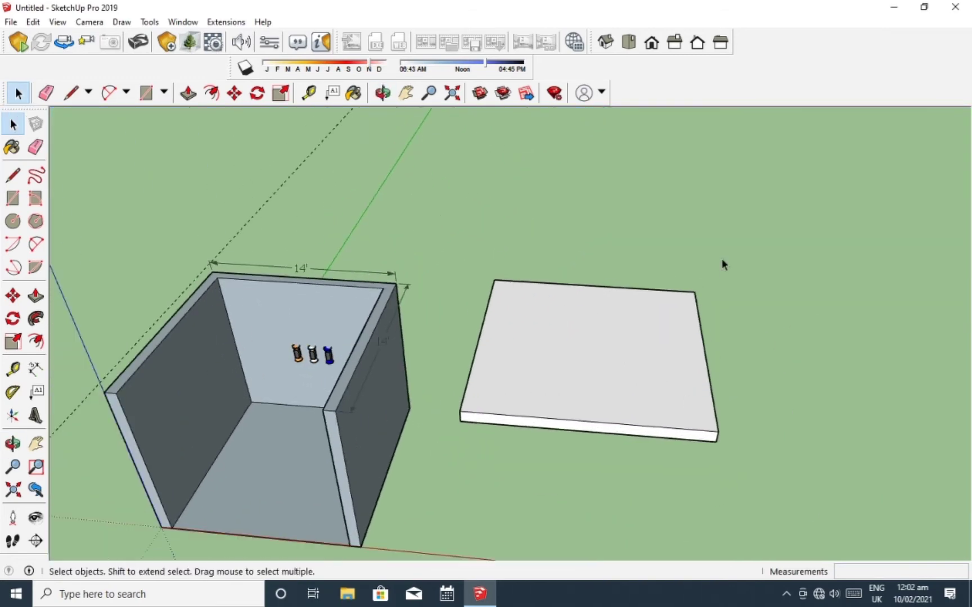
# - Place a Tape Measure guide just inside the slab's far edge
pyautogui.click(35, 369)
pyautogui.scroll(2, 573, 309)
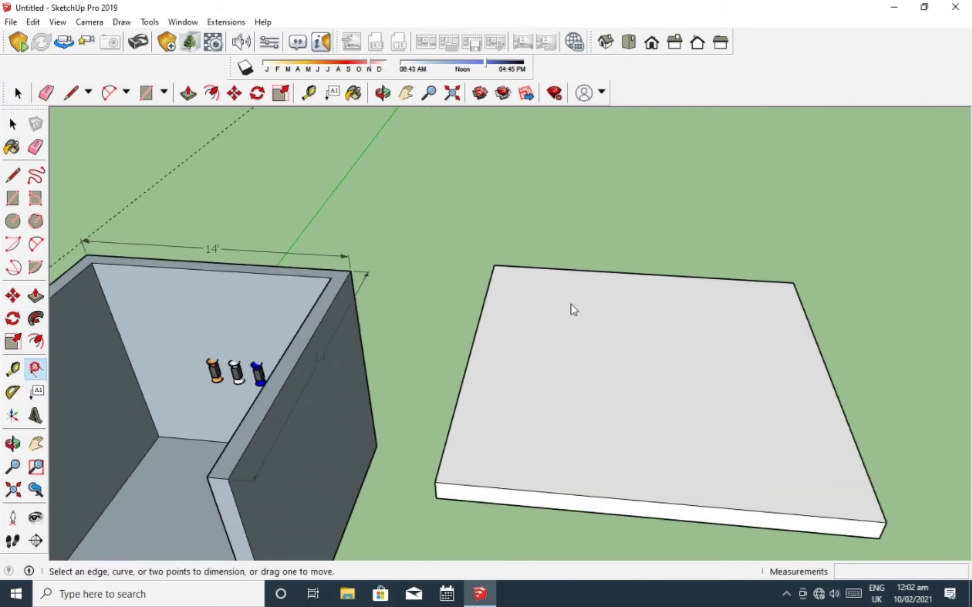
pyautogui.scroll(1, 606, 281)
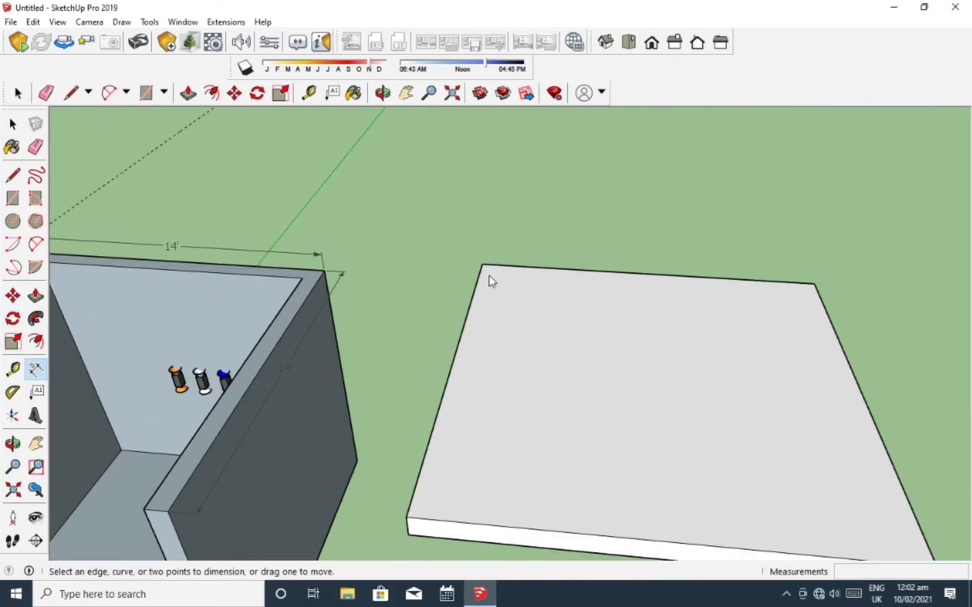
pyautogui.click(13, 369)
pyautogui.scroll(1, 557, 264)
pyautogui.click(571, 269)
pyautogui.write("2'")
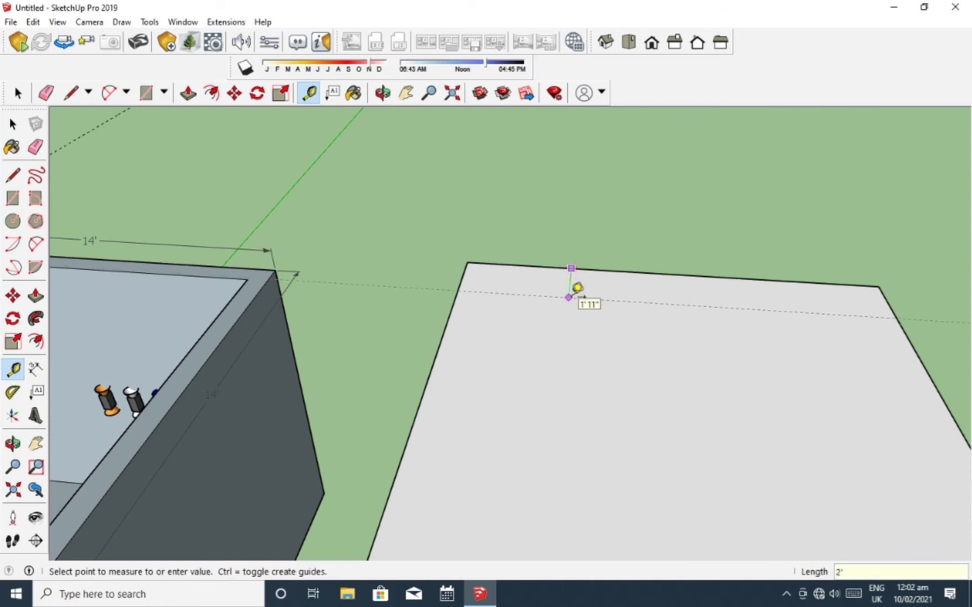
pyautogui.click(578, 287)
# - Add typed-offset guides inside the slab's left, right and front edges
pyautogui.click(446, 329)
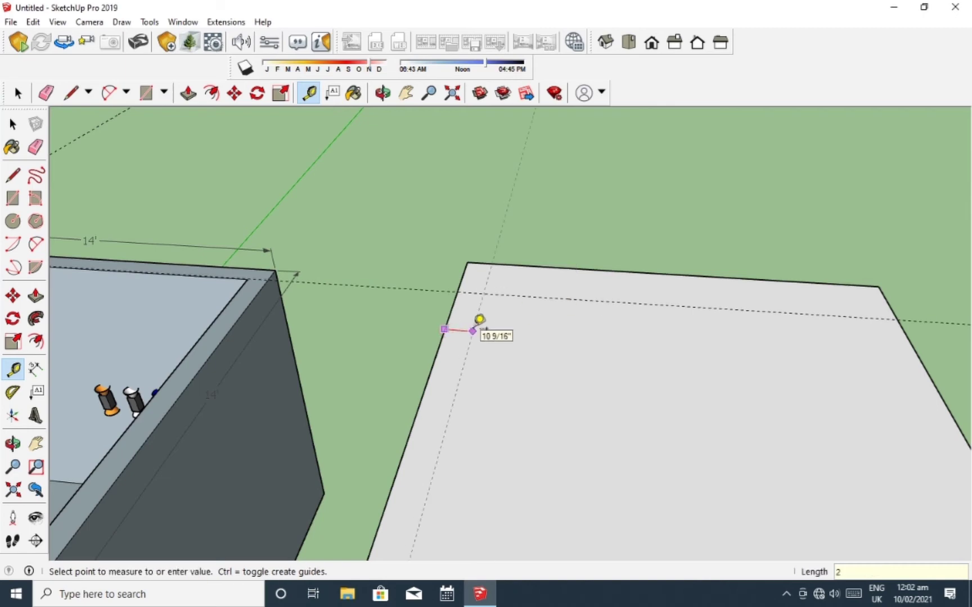
pyautogui.press('Return')
pyautogui.scroll(-2, 481, 321)
pyautogui.click(801, 365)
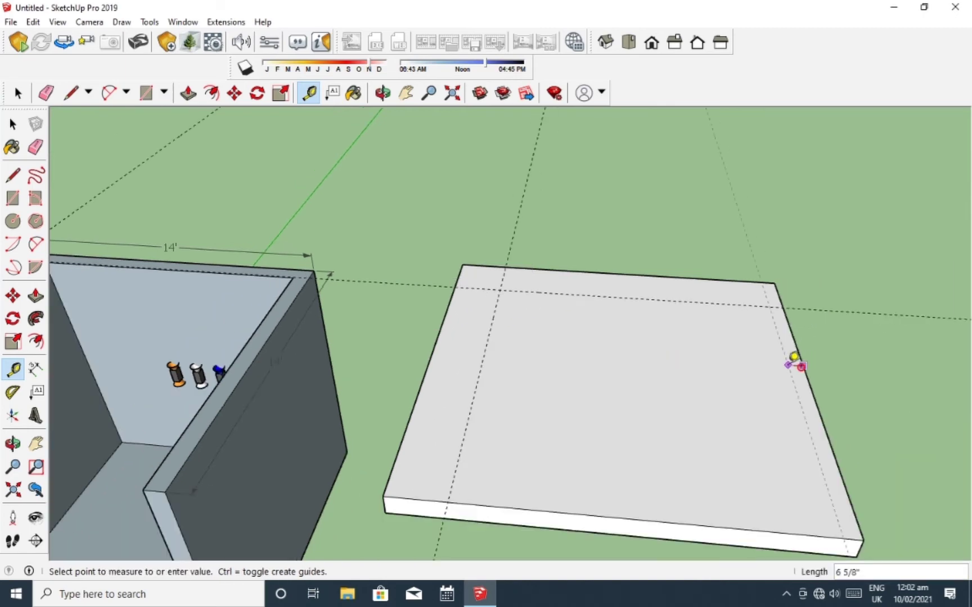
pyautogui.press('Return')
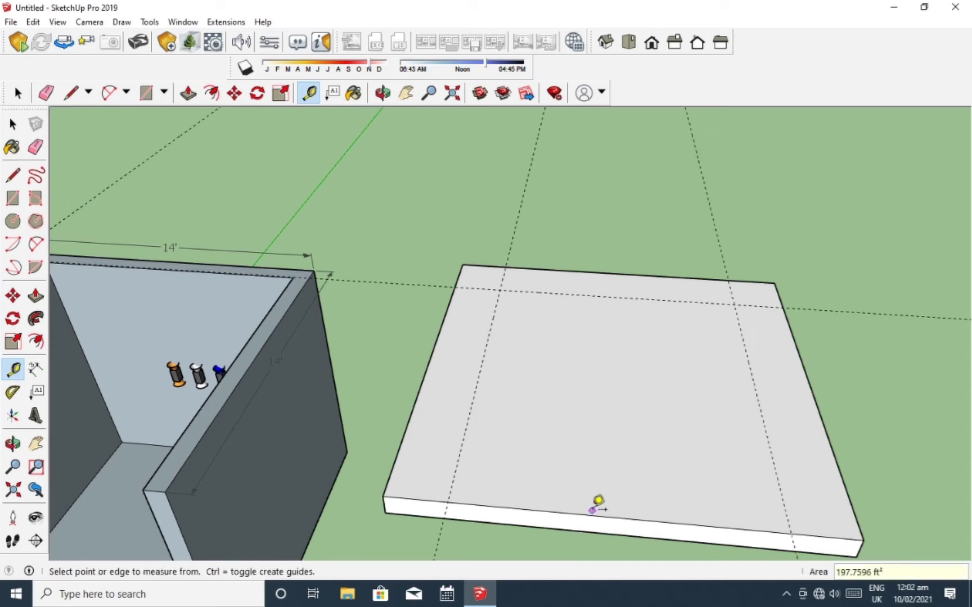
pyautogui.click(592, 514)
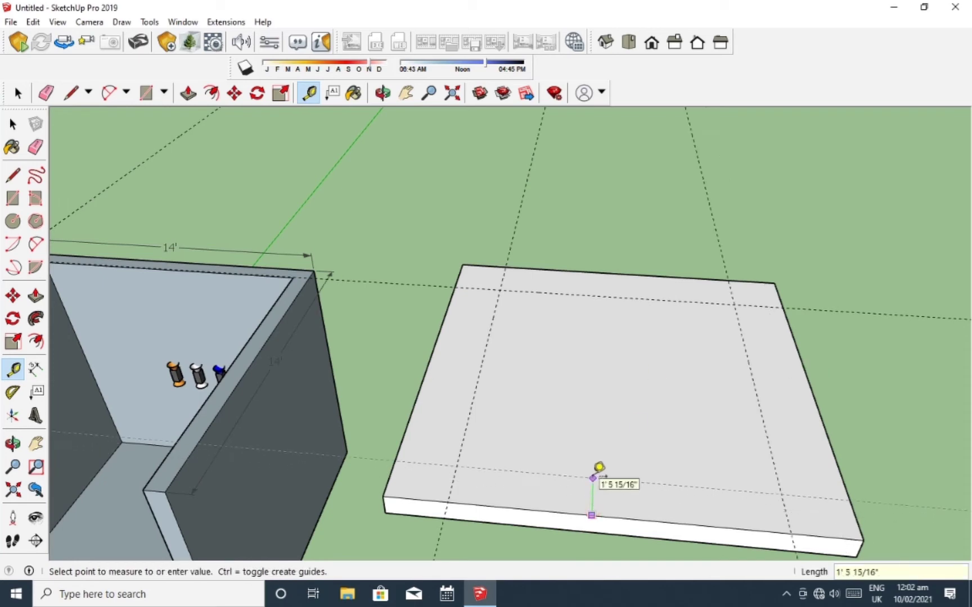
pyautogui.press('Return')
pyautogui.press('space')
pyautogui.moveTo(599, 467)
pyautogui.mouseDown(button='middle')
pyautogui.moveTo(731, 297)
pyautogui.moveTo(162, 235)
pyautogui.mouseUp(button='middle')
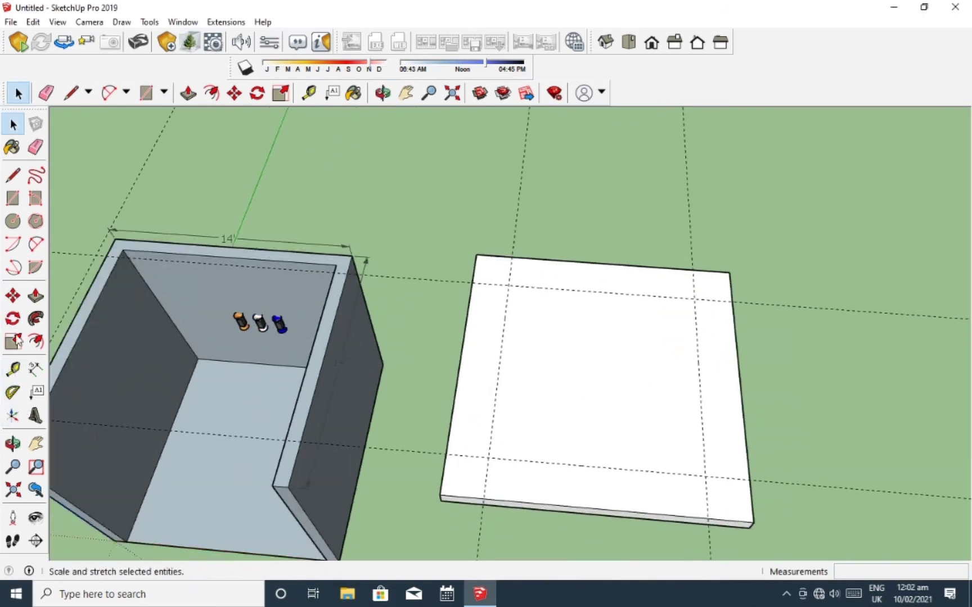
# - Draw the inner rectangle between opposite guide intersections on the slab
pyautogui.click(12, 198)
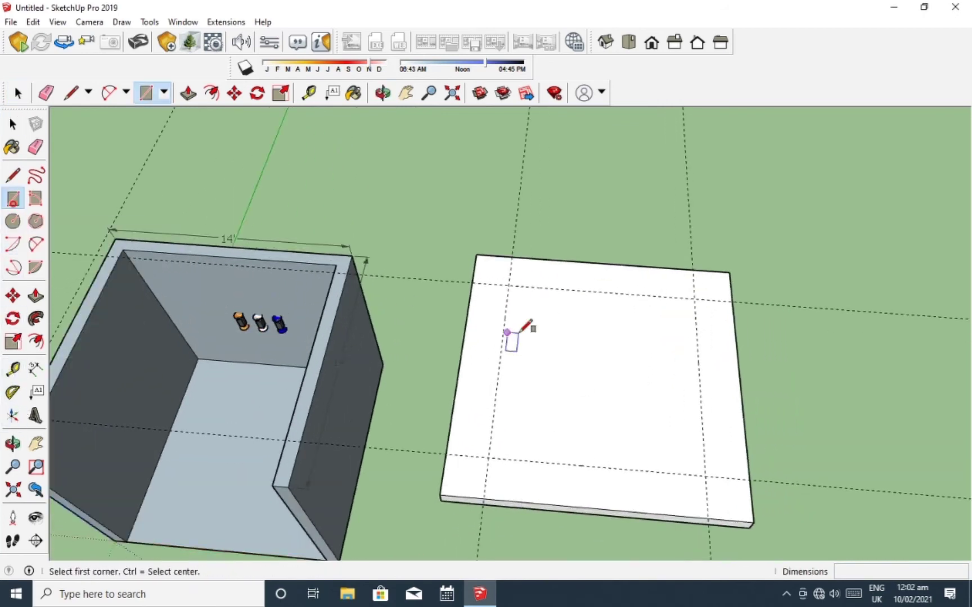
pyautogui.click(508, 285)
pyautogui.click(706, 475)
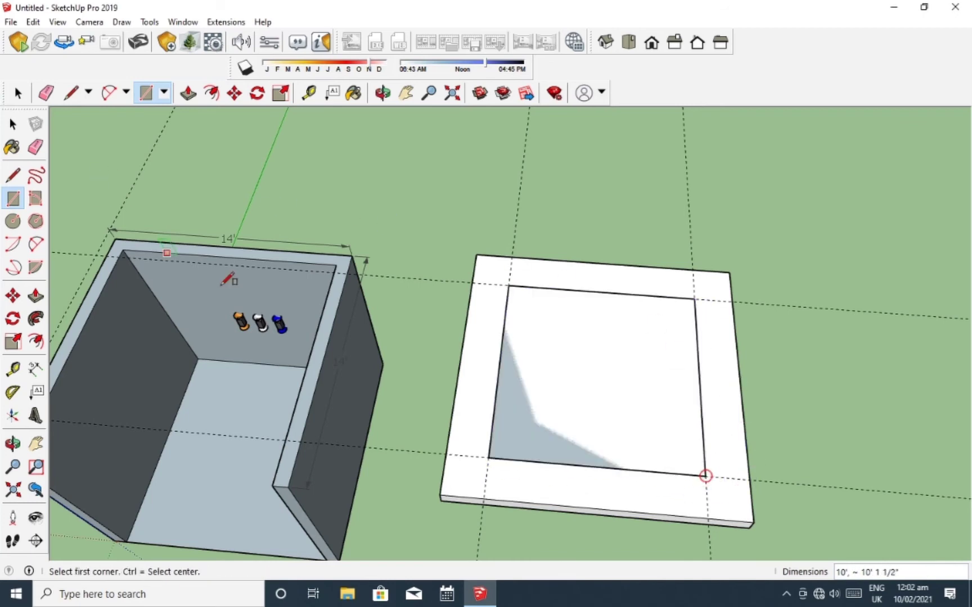
pyautogui.press('space')
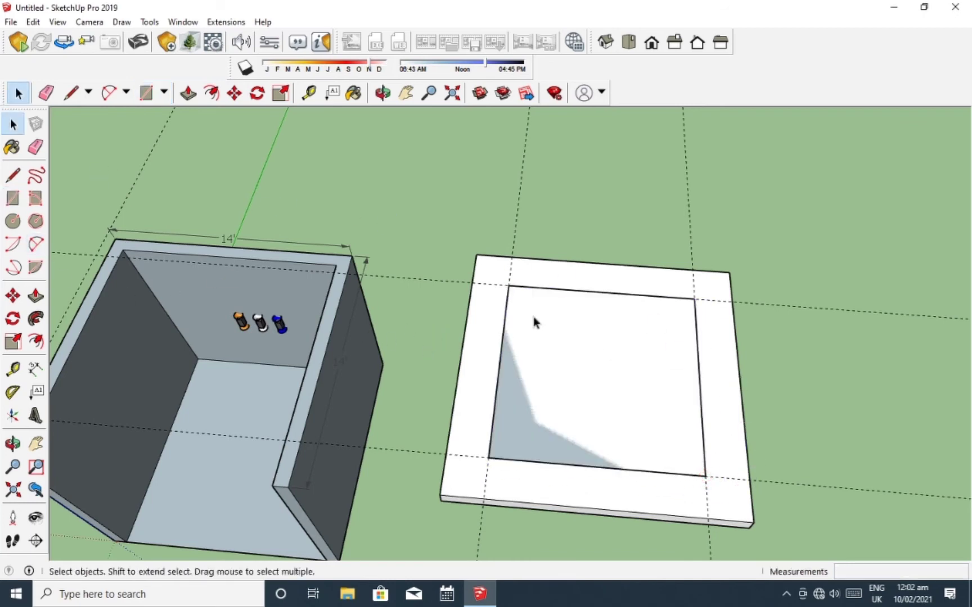
# - Erase the dashed guide lines from the slab
pyautogui.click(35, 147)
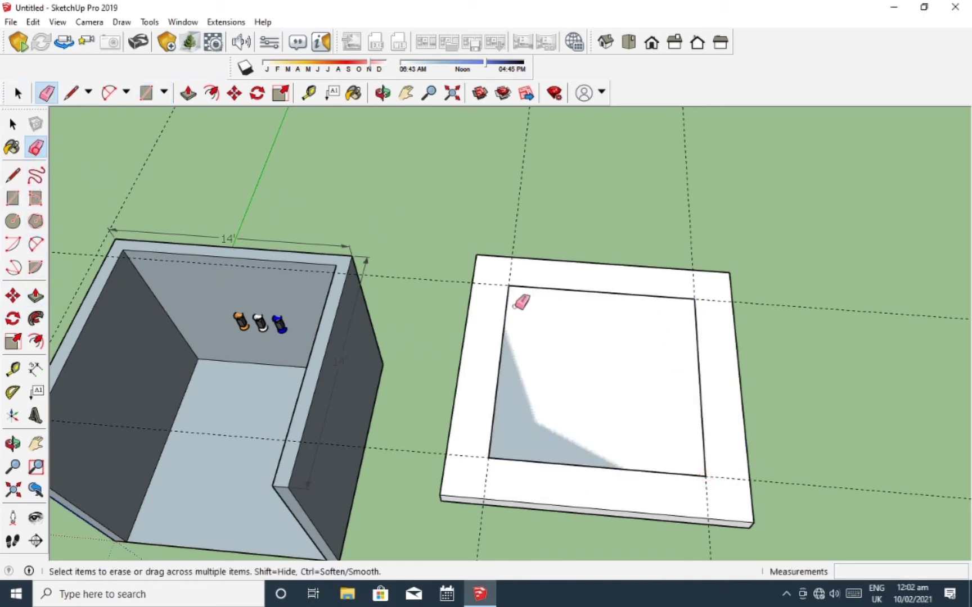
pyautogui.click(514, 245)
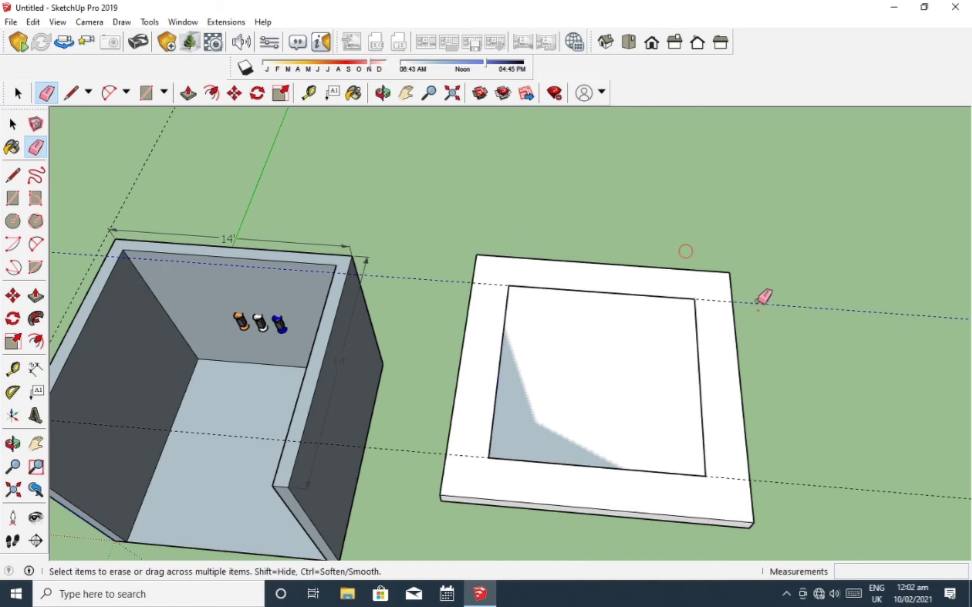
pyautogui.click(754, 301)
pyautogui.scroll(-1, 610, 304)
pyautogui.click(423, 433)
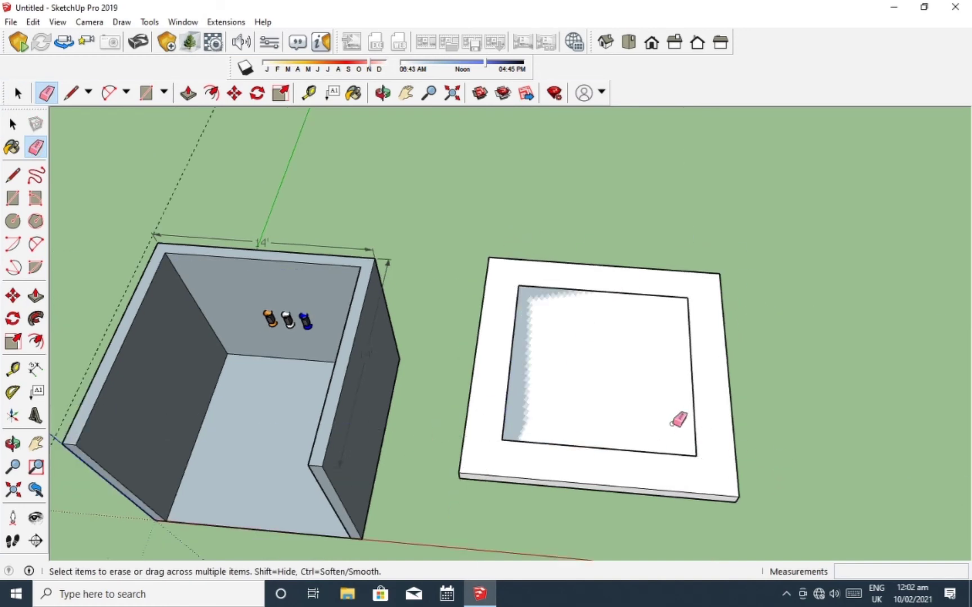
pyautogui.press('space')
# - Zoom toward the inner rectangle's corner and start a line there
pyautogui.scroll(2, 675, 405)
pyautogui.scroll(1, 500, 279)
pyautogui.moveTo(500, 280); pyautogui.dragTo(497, 224, button='middle')
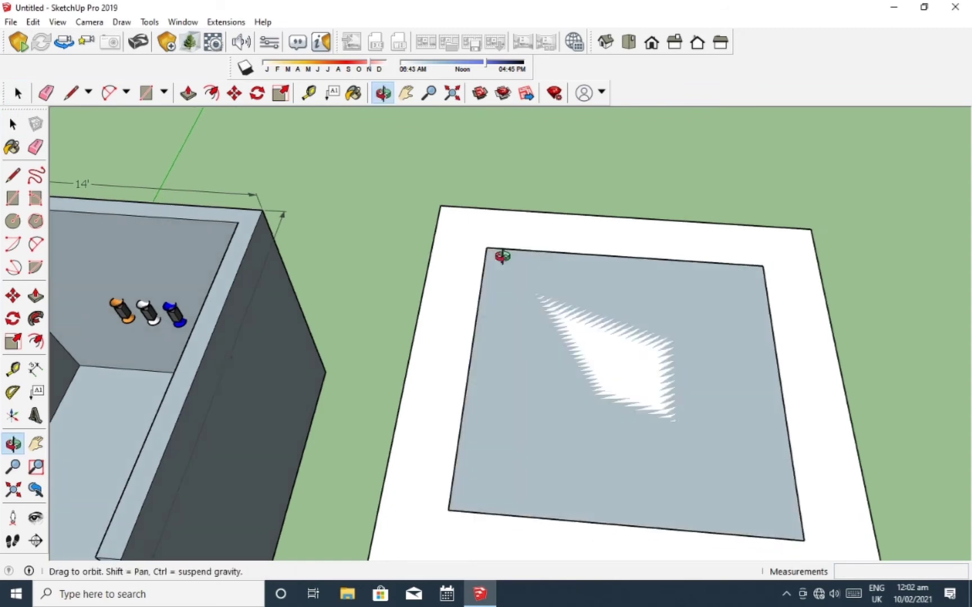
pyautogui.scroll(2, 496, 225)
pyautogui.scroll(1, 494, 225)
pyautogui.press('l')
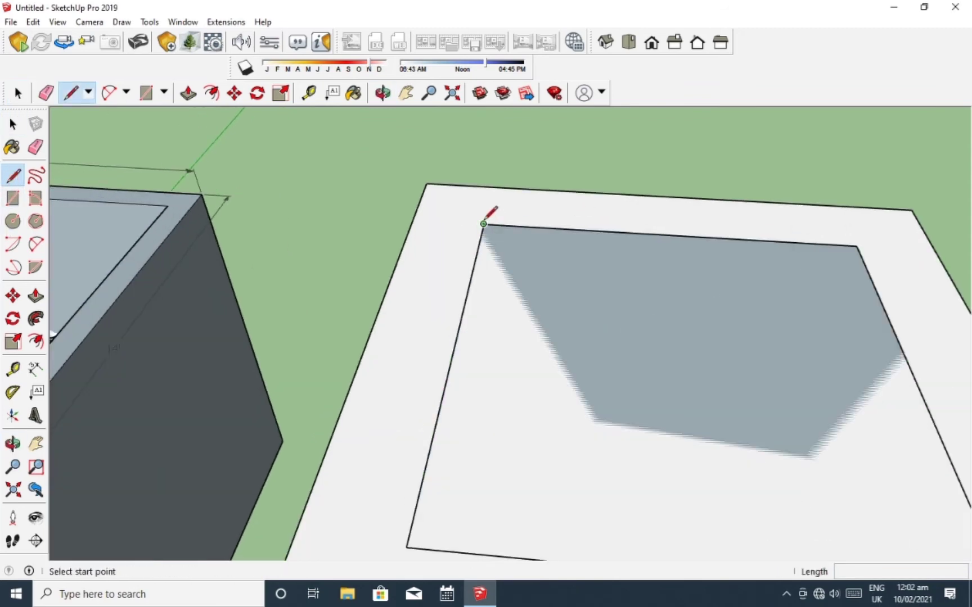
pyautogui.click(483, 223)
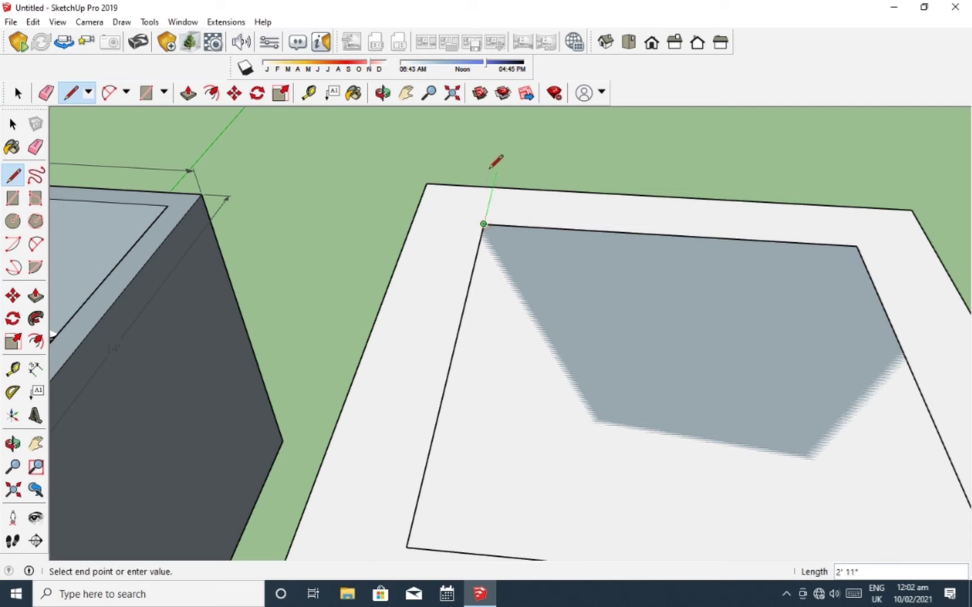
# - Finish a short vertical edge along the blue axis at the inner rectangle's corner
pyautogui.scroll(2, 494, 170)
pyautogui.scroll(1, 491, 157)
pyautogui.moveTo(490, 156); pyautogui.dragTo(482, 144, button='middle')
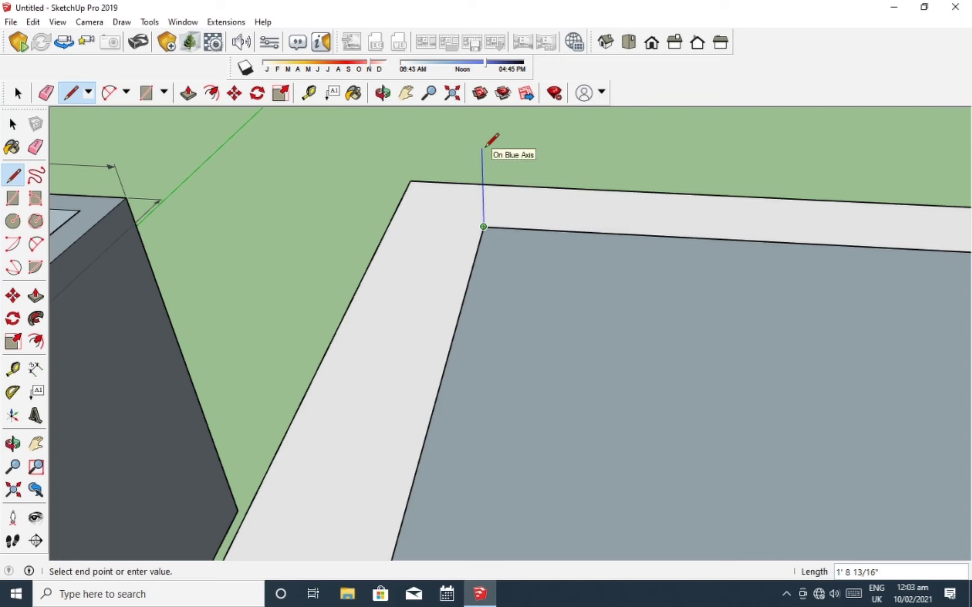
pyautogui.press('Return')
pyautogui.press('space')
pyautogui.scroll(3, 489, 214)
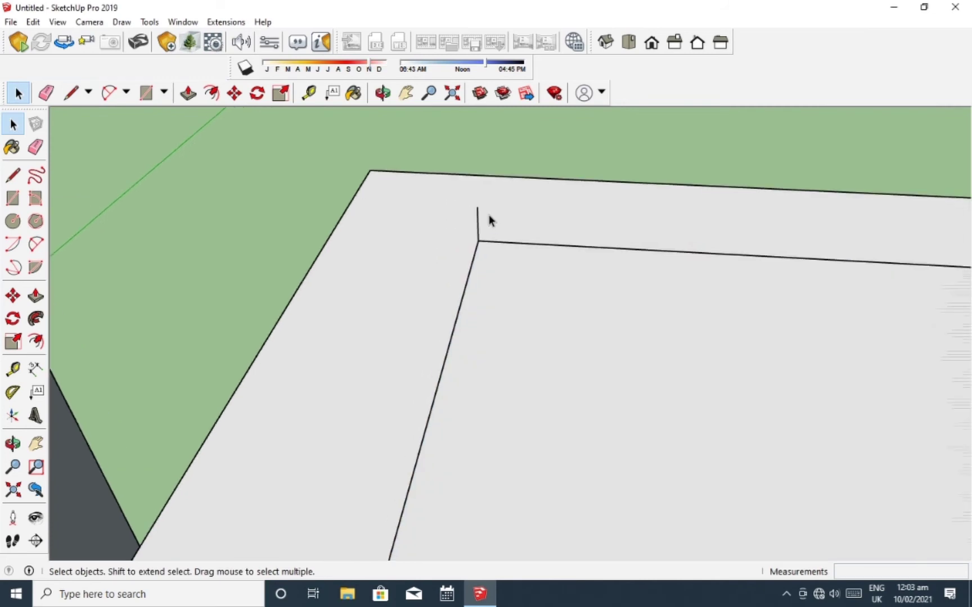
pyautogui.scroll(3, 484, 239)
pyautogui.moveTo(479, 234); pyautogui.dragTo(470, 220, button='middle')
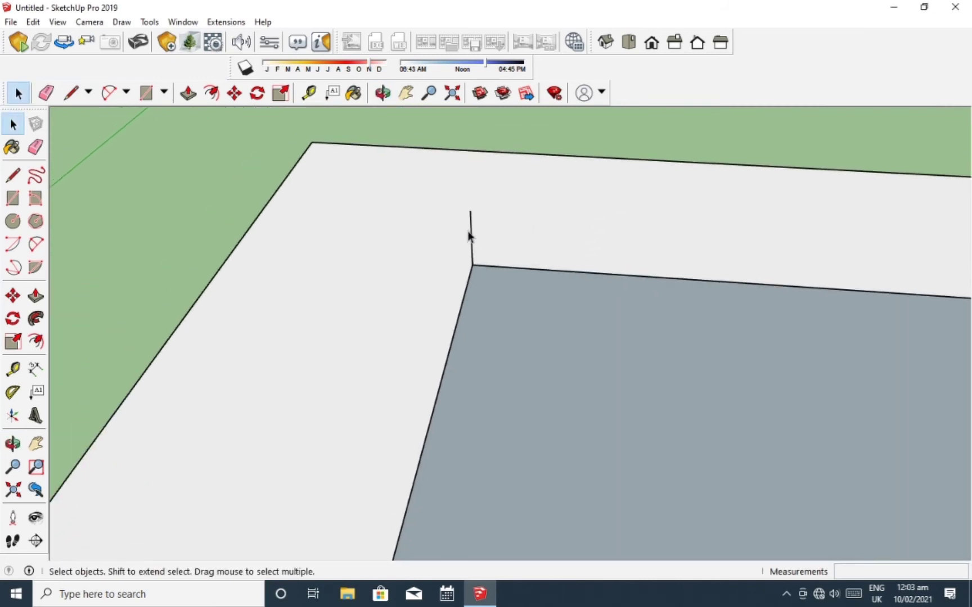
pyautogui.scroll(2, 469, 225)
pyautogui.scroll(-1, 465, 231)
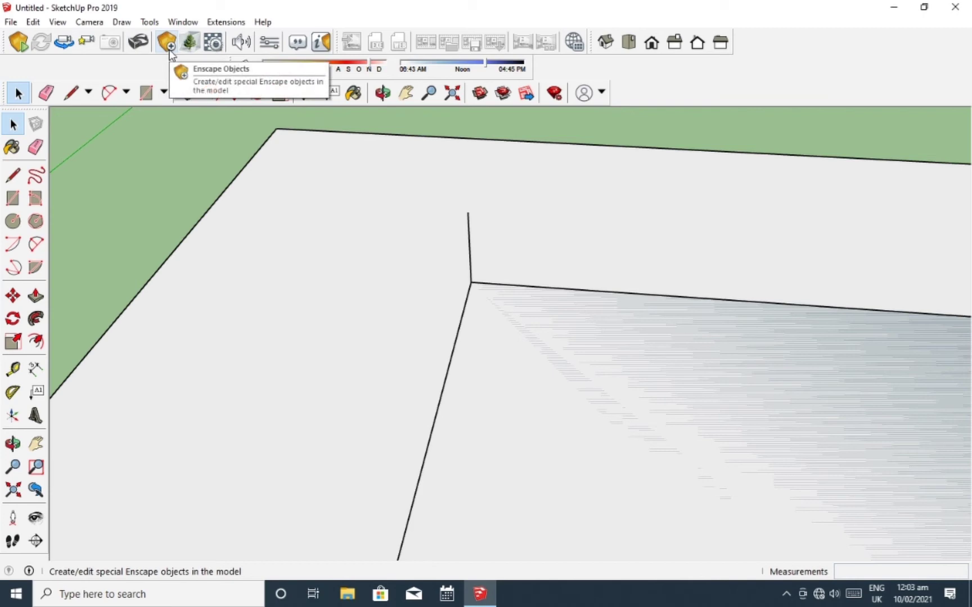
# - Place an Enscape sphere light at the inner rectangle's corner
pyautogui.click(169, 48)
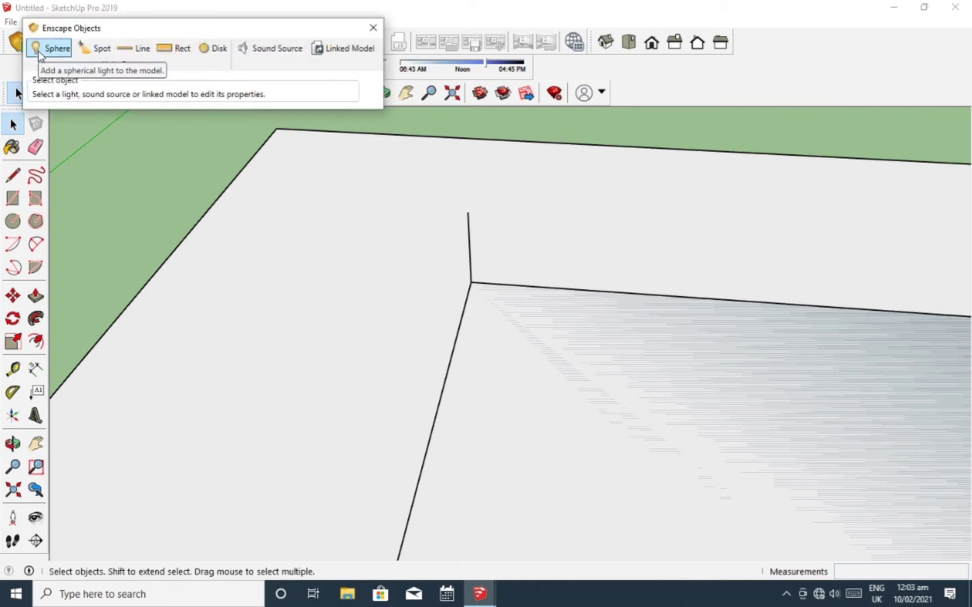
pyautogui.click(38, 52)
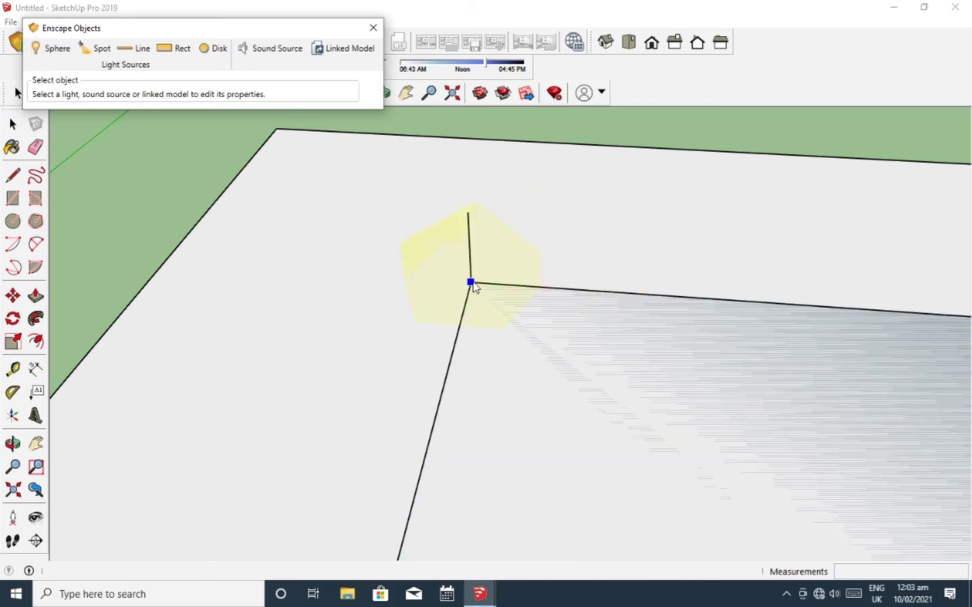
pyautogui.click(471, 283)
pyautogui.click(468, 231)
pyautogui.moveTo(469, 232); pyautogui.dragTo(506, 230, button='middle')
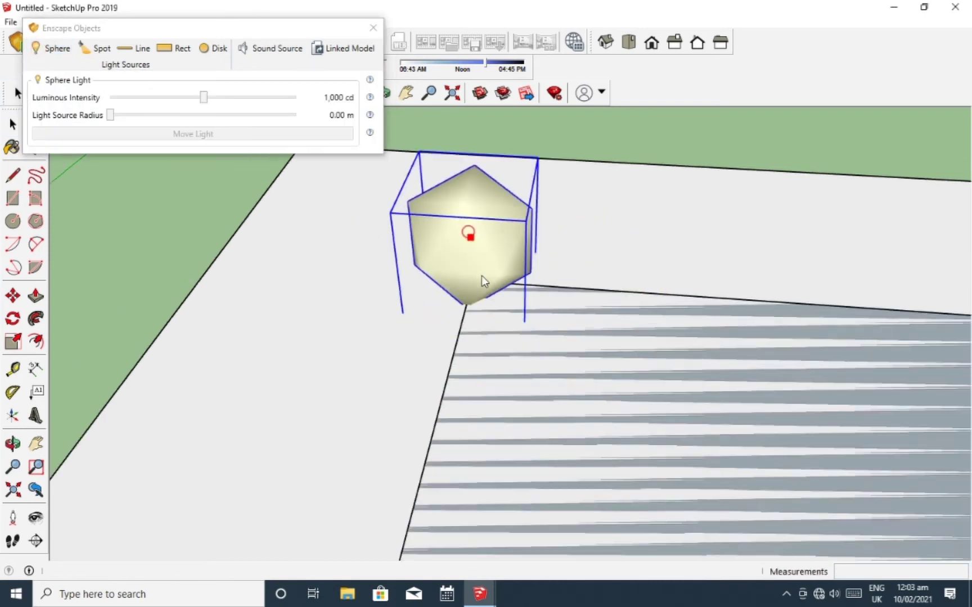
pyautogui.moveTo(651, 145); pyautogui.dragTo(586, 152, button='middle')
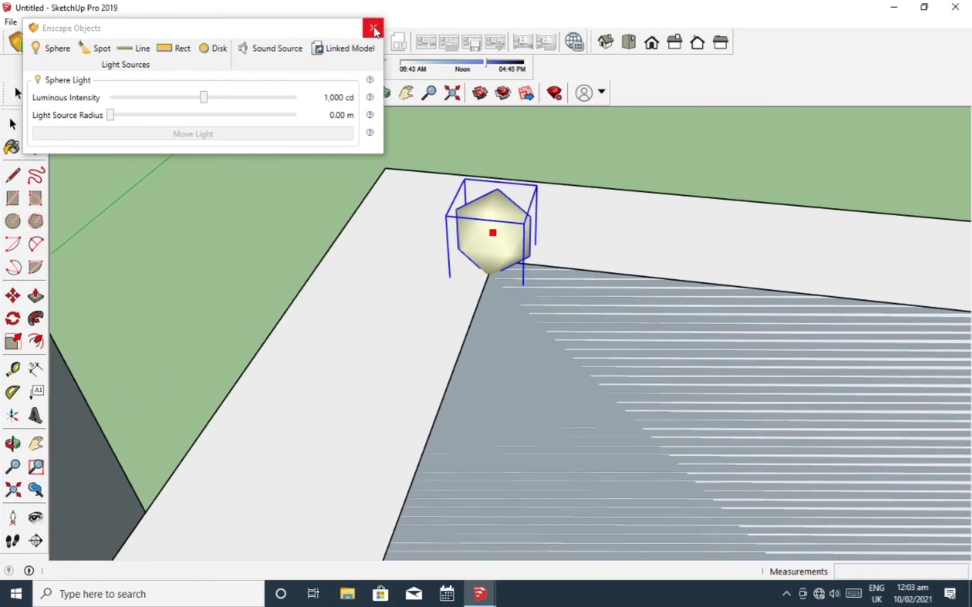
pyautogui.moveTo(513, 253)
pyautogui.mouseDown(button='middle')
pyautogui.moveTo(511, 243)
pyautogui.moveTo(550, 231)
pyautogui.mouseUp(button='middle')
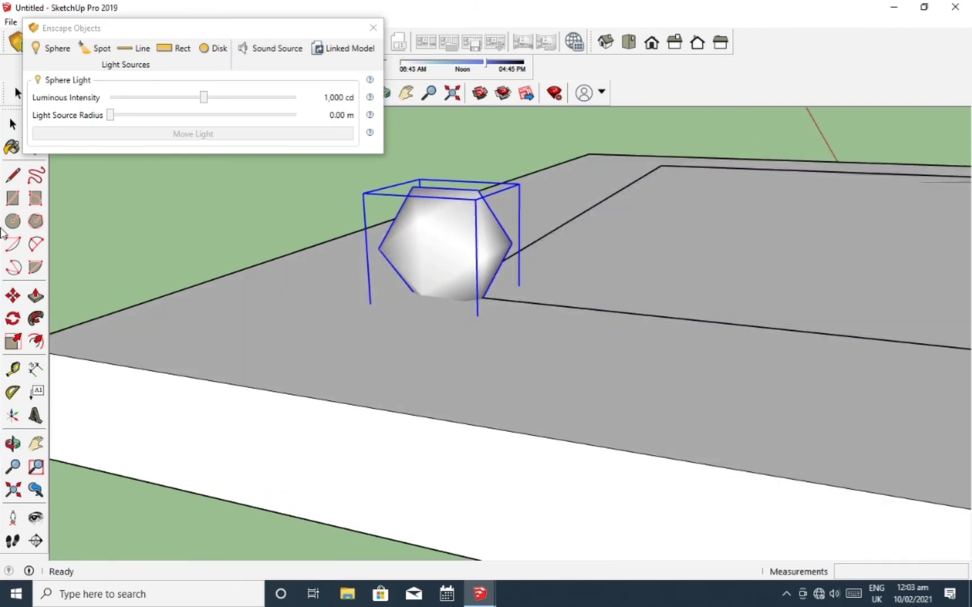
pyautogui.click(13, 319)
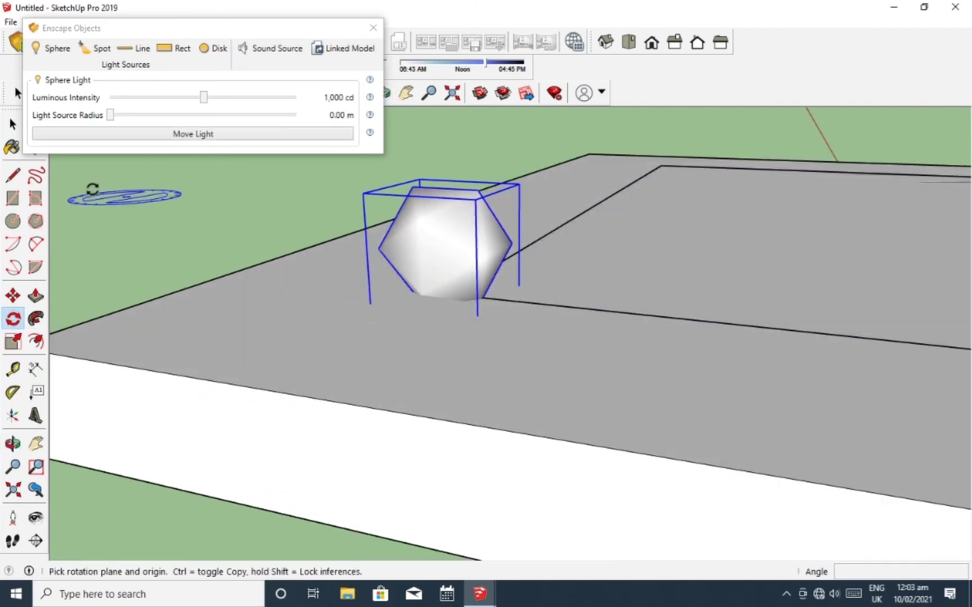
pyautogui.click(12, 123)
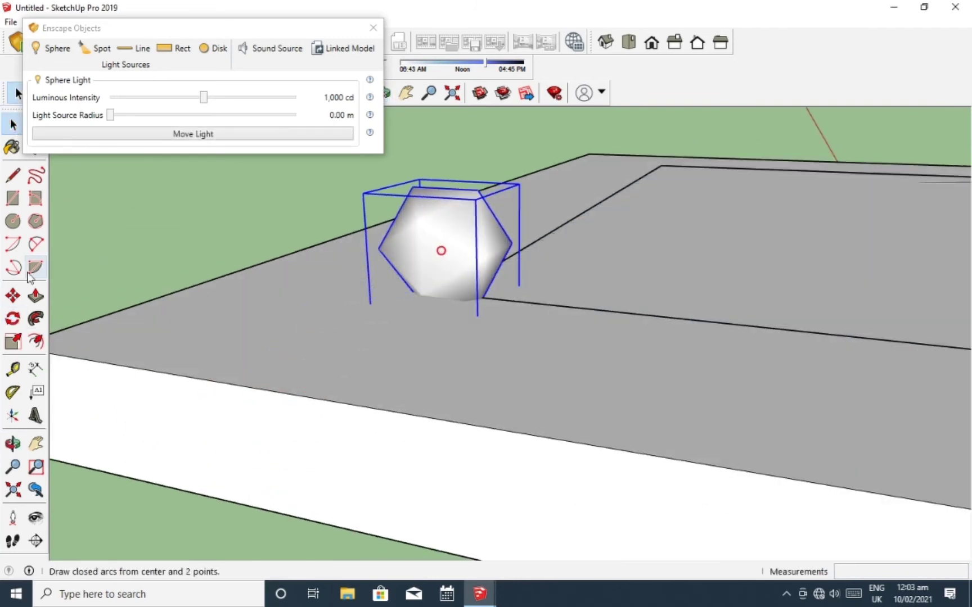
# - Lower the sphere light 4" toward the slab and reselect it
pyautogui.click(12, 296)
pyautogui.moveTo(437, 446); pyautogui.dragTo(439, 502)
pyautogui.click(440, 502)
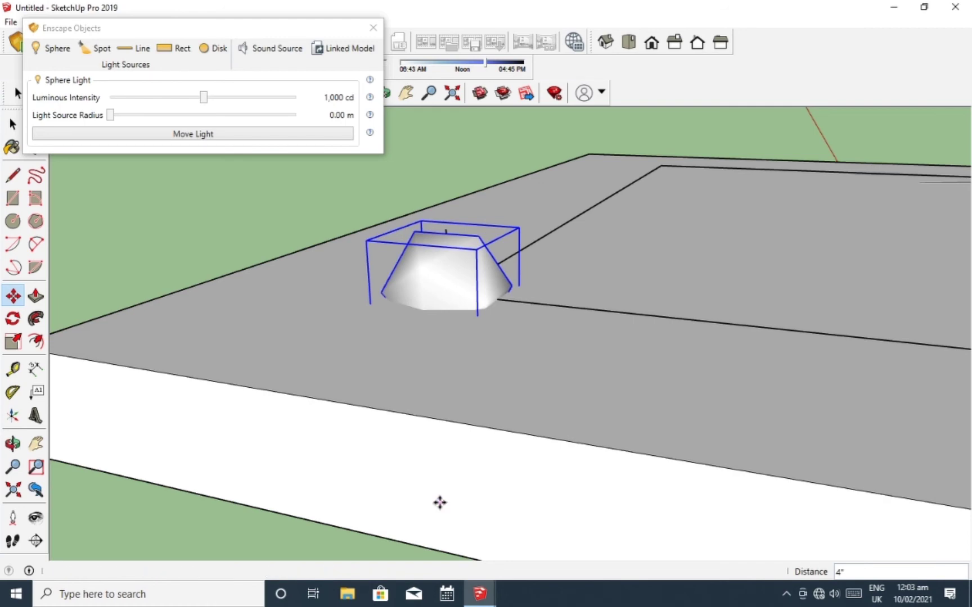
pyautogui.moveTo(439, 502)
pyautogui.mouseDown(button='middle')
pyautogui.moveTo(478, 291)
pyautogui.moveTo(433, 306)
pyautogui.moveTo(341, 280)
pyautogui.moveTo(413, 280)
pyautogui.moveTo(417, 299)
pyautogui.moveTo(375, 258)
pyautogui.mouseUp(button='middle')
pyautogui.press('space')
pyautogui.click(466, 221)
pyautogui.click(386, 307)
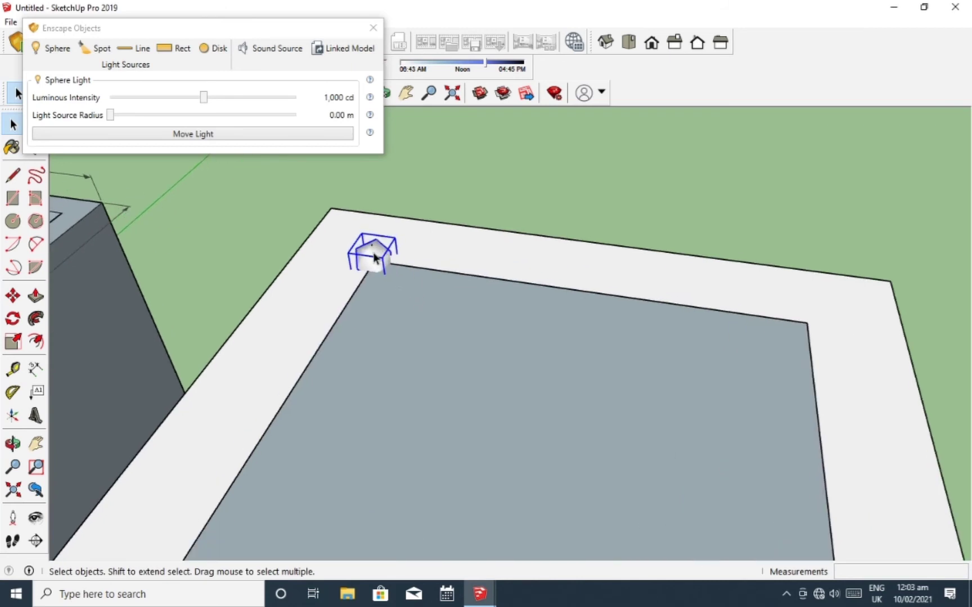
# - Copy the sphere light to the opposite inner-rectangle corner
pyautogui.click(13, 296)
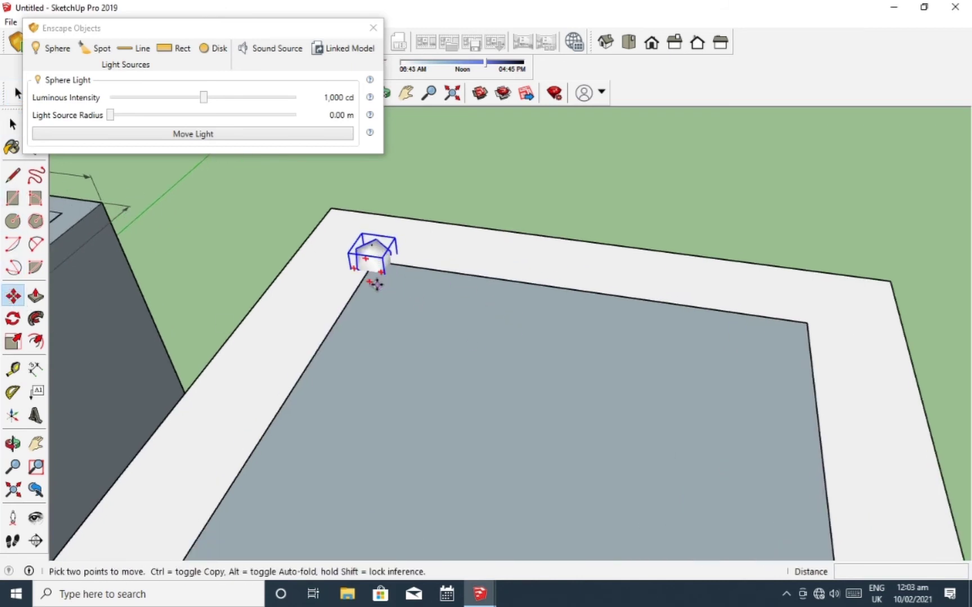
pyautogui.click(365, 283)
pyautogui.press('Escape')
pyautogui.click(339, 318)
pyautogui.press('ctrl')
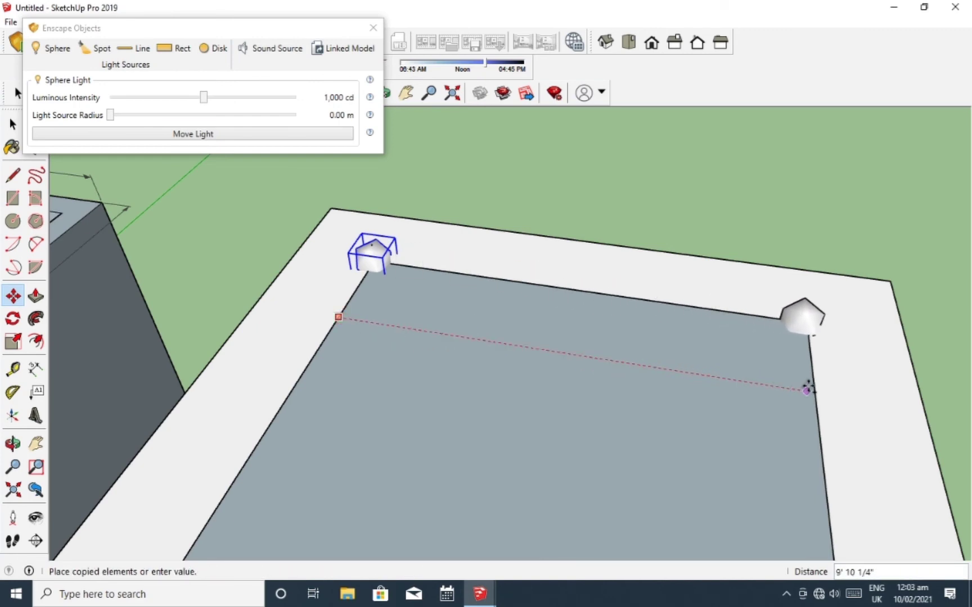
pyautogui.click(814, 388)
pyautogui.press('space')
# - Copy both lights to the two remaining inner-rectangle corners
pyautogui.scroll(-5, 642, 297)
pyautogui.moveTo(642, 297)
pyautogui.mouseDown(button='middle')
pyautogui.moveTo(514, 297)
pyautogui.moveTo(445, 228)
pyautogui.mouseUp(button='middle')
pyautogui.click(442, 236)
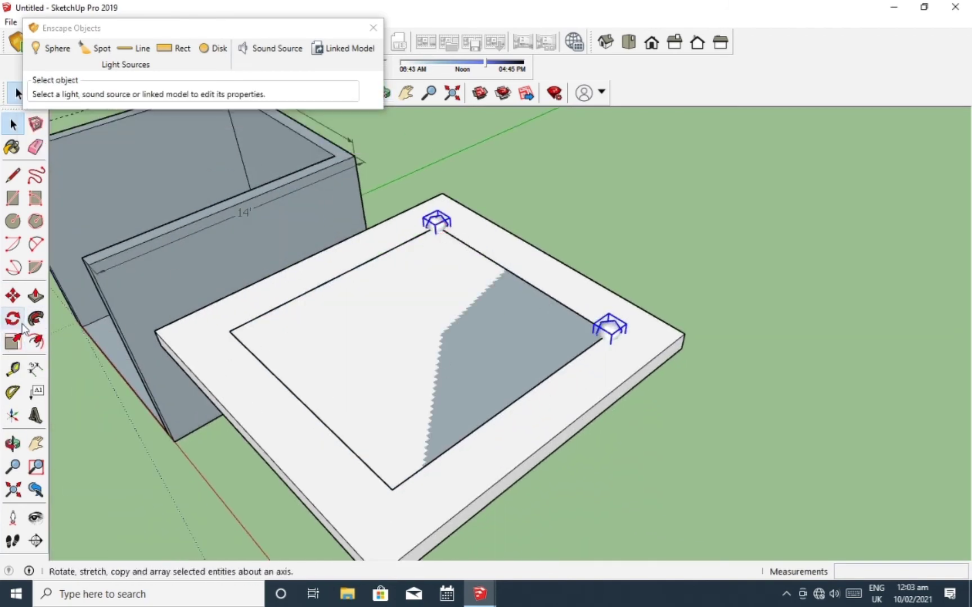
pyautogui.click(12, 297)
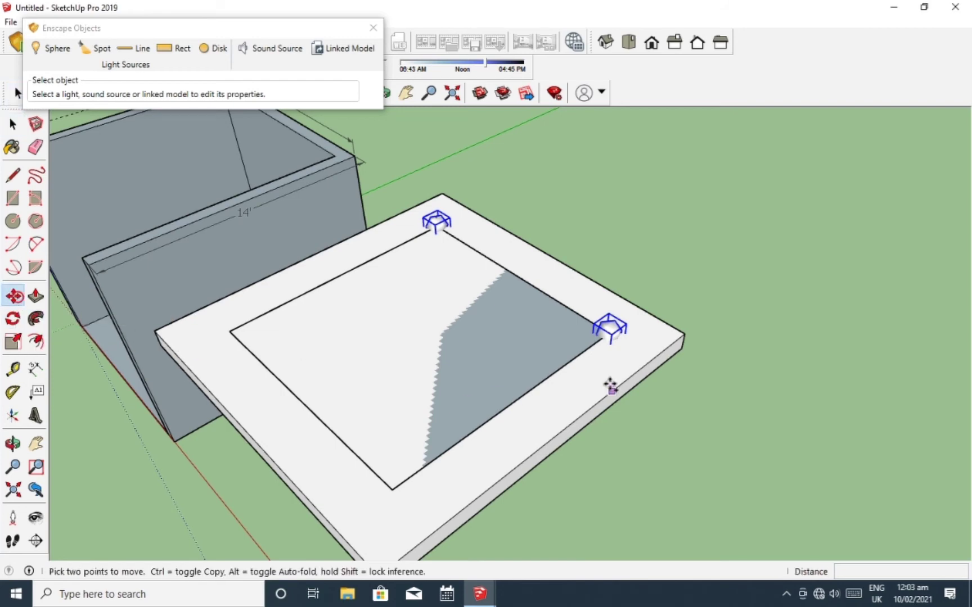
pyautogui.keyDown('ctrl'); pyautogui.click(587, 349); pyautogui.keyUp('ctrl')
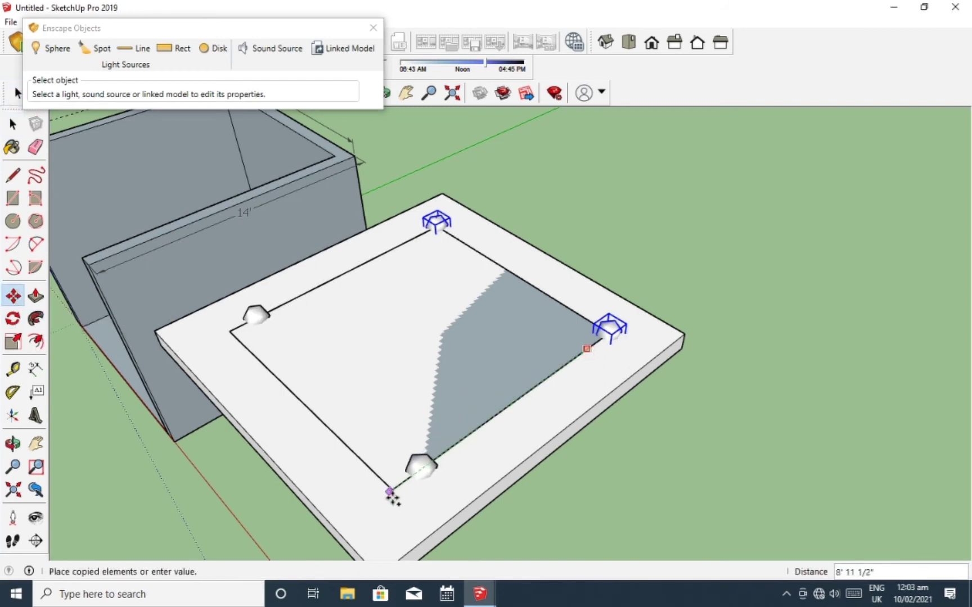
pyautogui.click(372, 512)
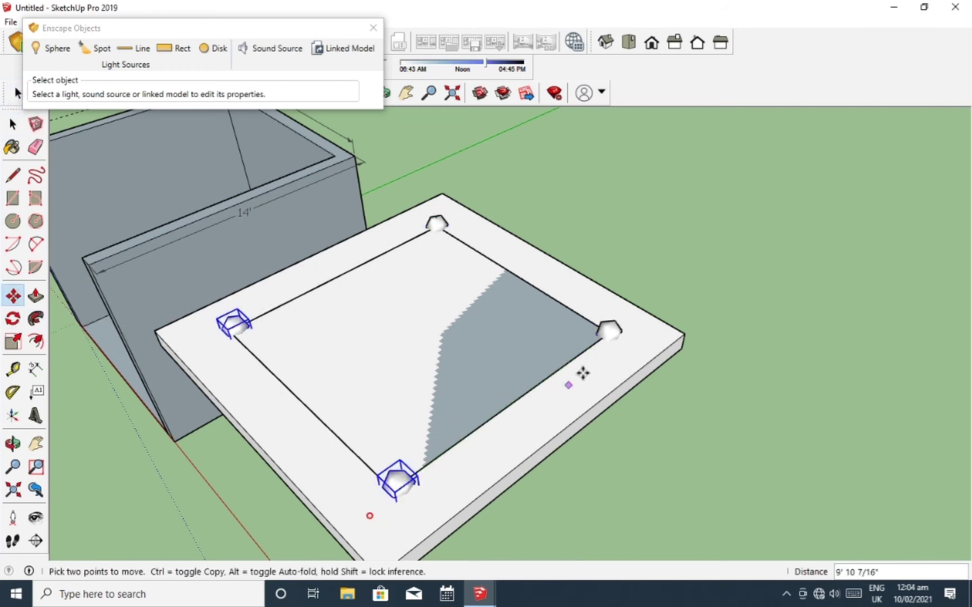
pyautogui.press('space')
pyautogui.moveTo(709, 292); pyautogui.dragTo(635, 310, button='middle')
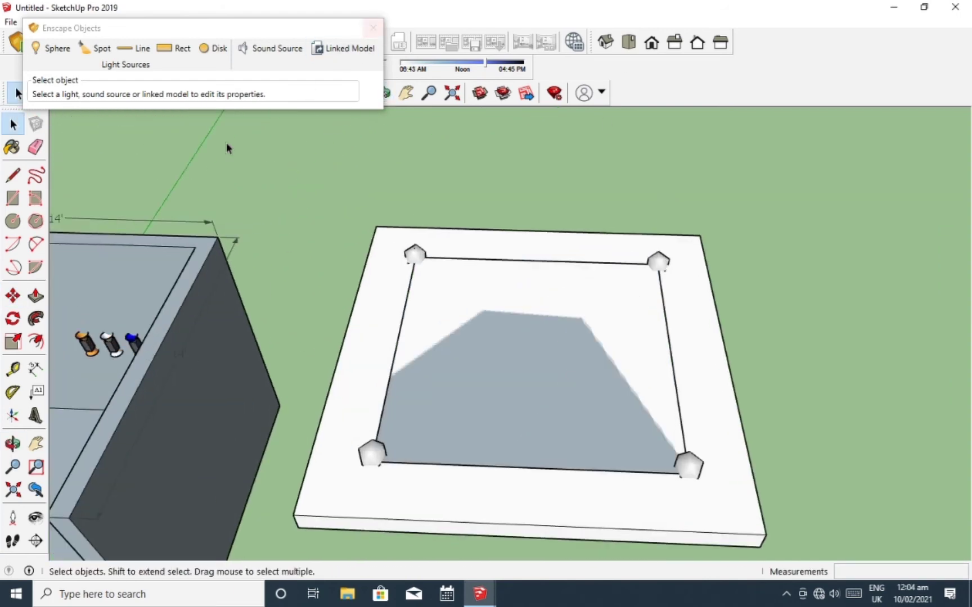
# - Paint the top-left light orange (Color C04) and the top-right light red (A04)
pyautogui.click(374, 28)
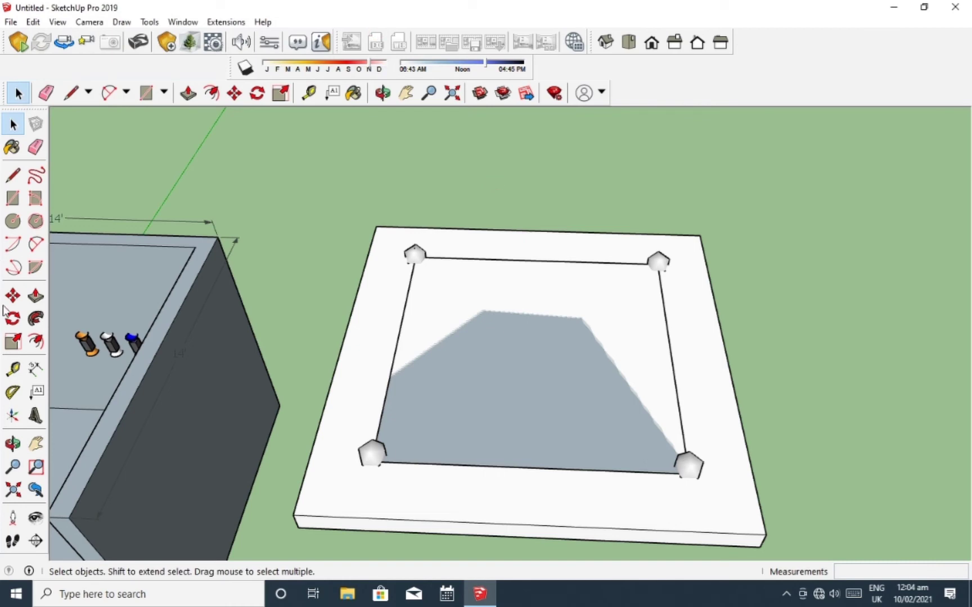
pyautogui.click(13, 148)
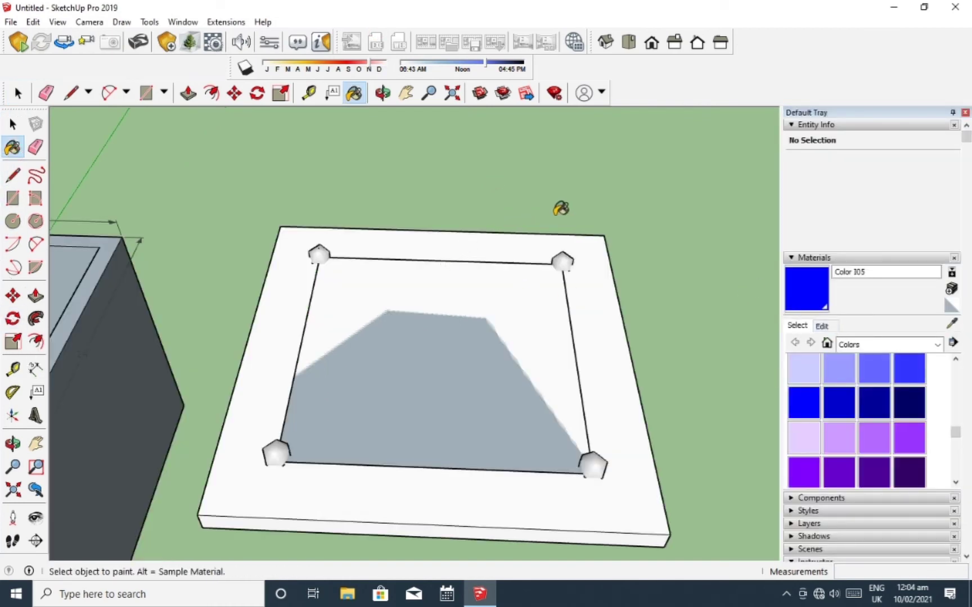
pyautogui.moveTo(955, 433)
pyautogui.mouseDown()
pyautogui.moveTo(955, 463)
pyautogui.moveTo(956, 376)
pyautogui.mouseUp()
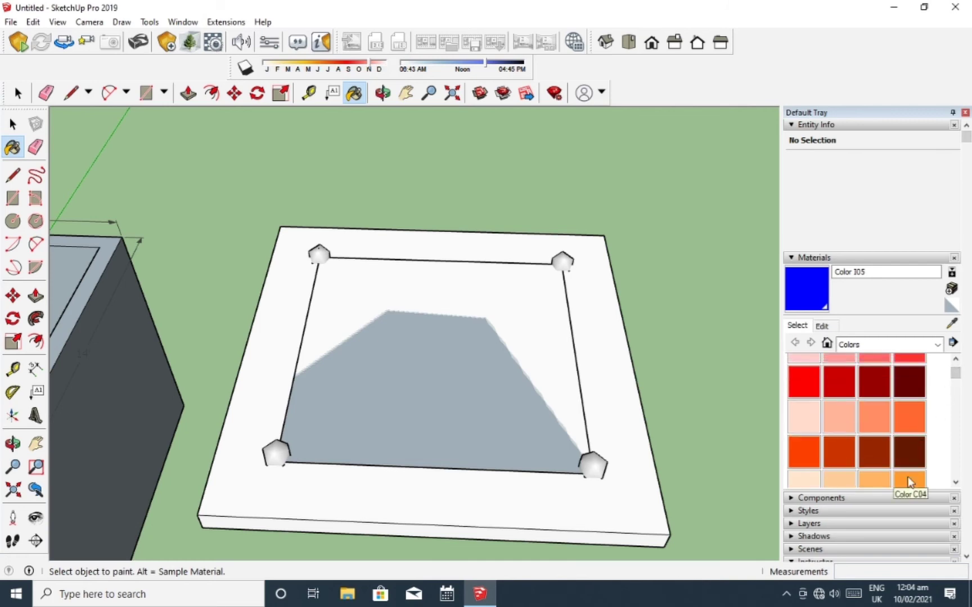
pyautogui.click(908, 478)
pyautogui.click(320, 253)
pyautogui.scroll(2, 340, 249)
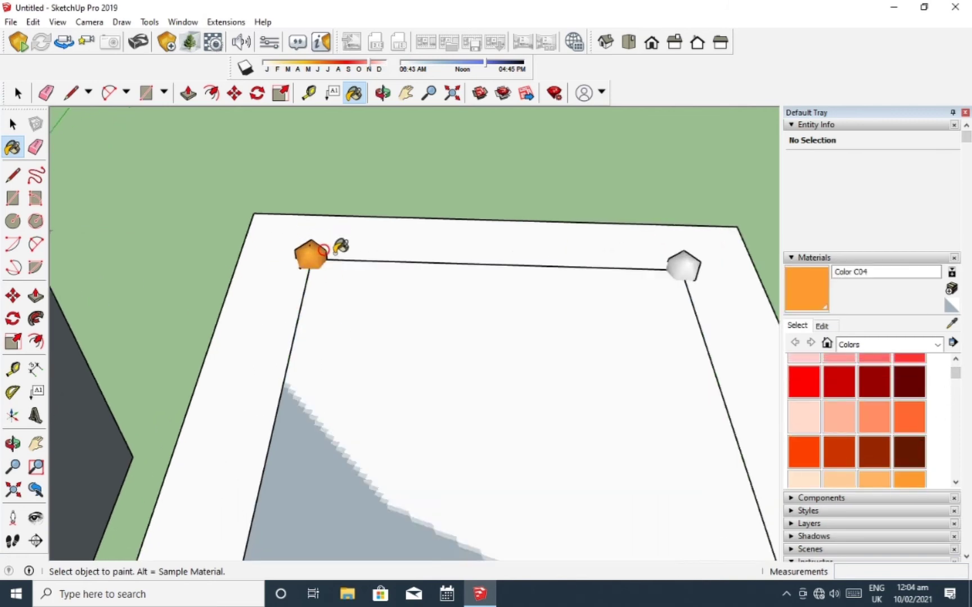
pyautogui.scroll(1, 431, 253)
pyautogui.scroll(-3, 420, 225)
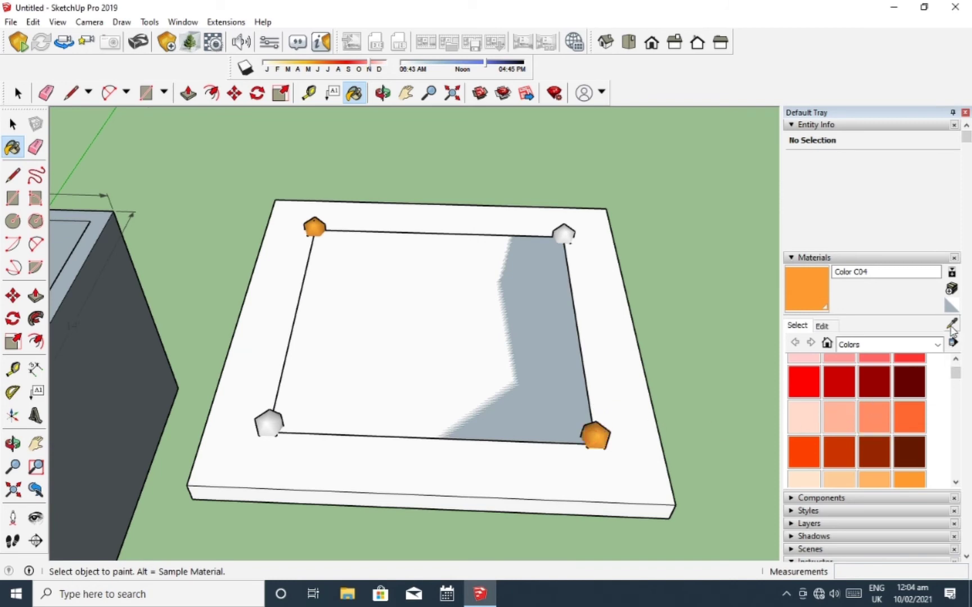
pyautogui.moveTo(956, 381); pyautogui.dragTo(955, 374)
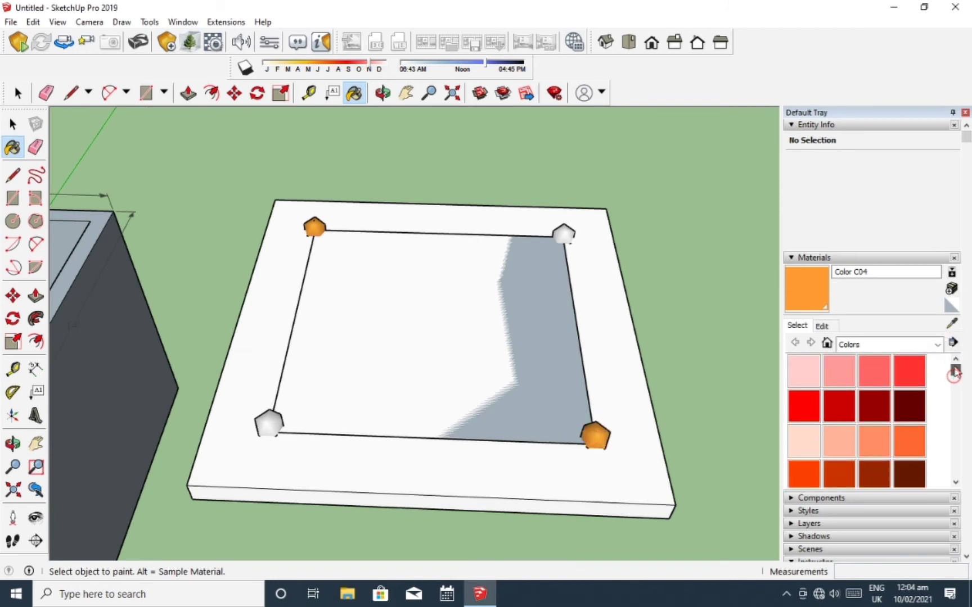
pyautogui.click(910, 376)
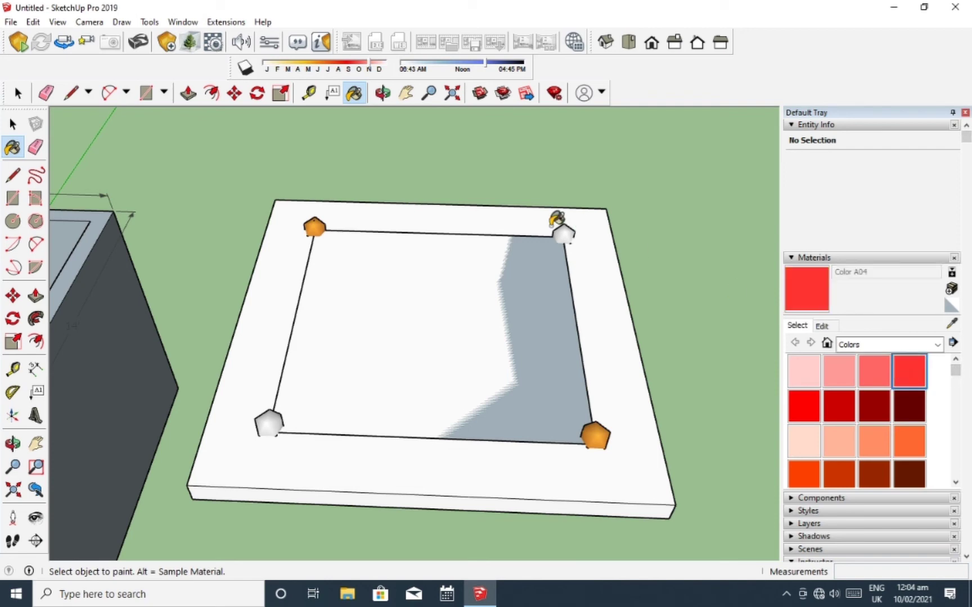
pyautogui.click(563, 233)
# - Paint the bottom-left light dark green (F08) and the bottom-right light blue (I05)
pyautogui.moveTo(955, 374); pyautogui.dragTo(956, 392)
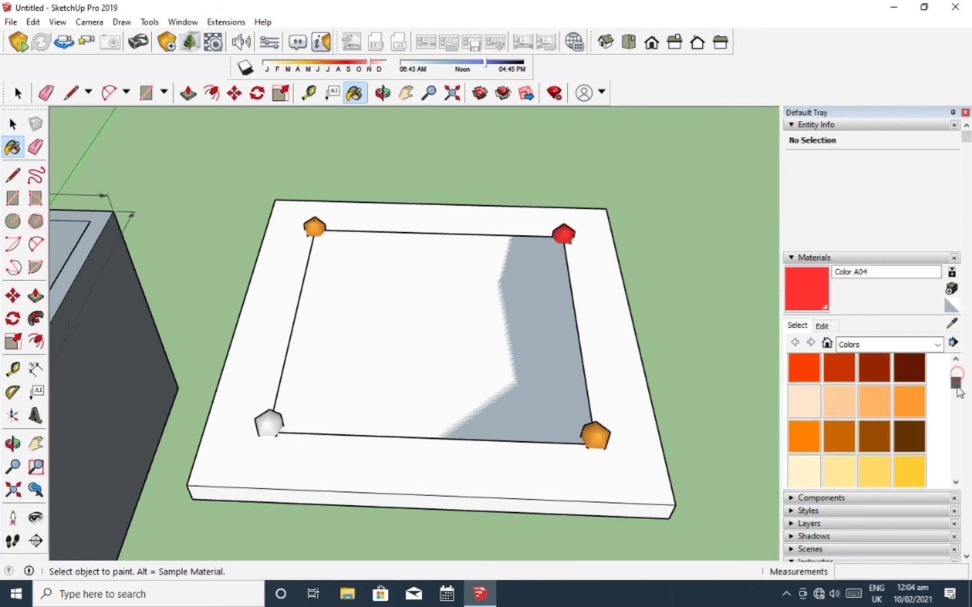
pyautogui.click(795, 454)
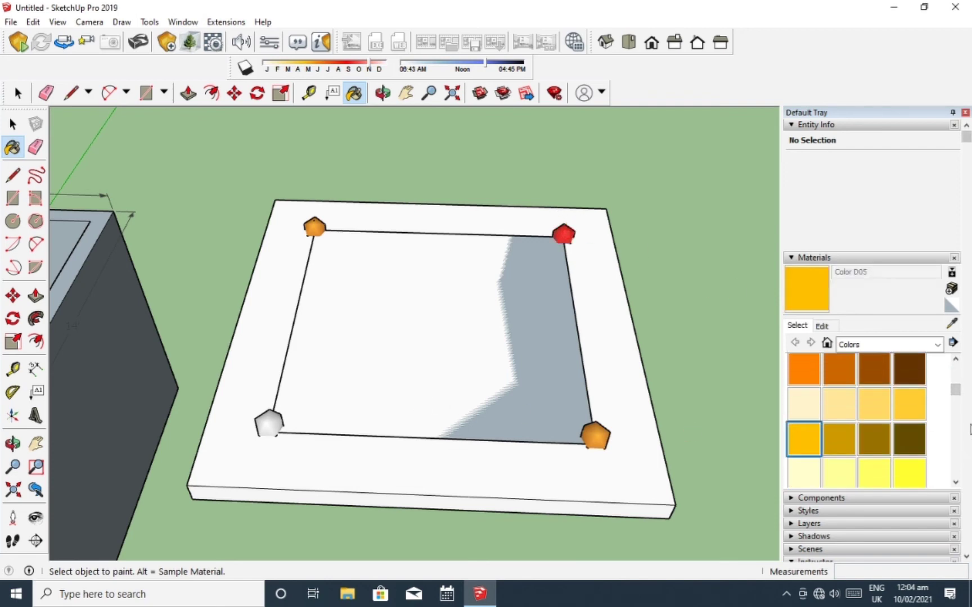
pyautogui.click(909, 439)
pyautogui.moveTo(957, 394); pyautogui.dragTo(956, 419)
pyautogui.click(909, 390)
pyautogui.click(284, 410)
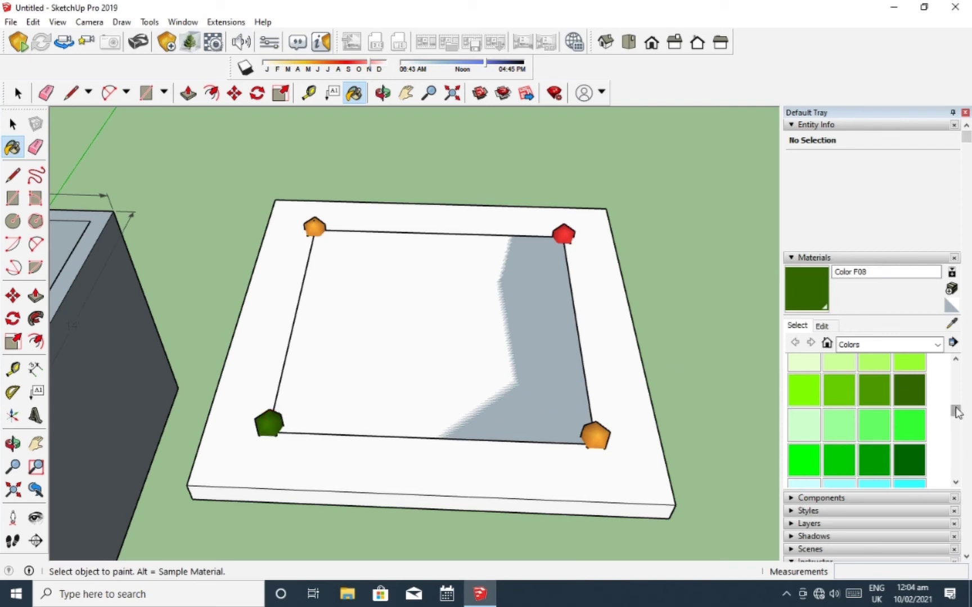
pyautogui.moveTo(957, 412); pyautogui.dragTo(957, 428)
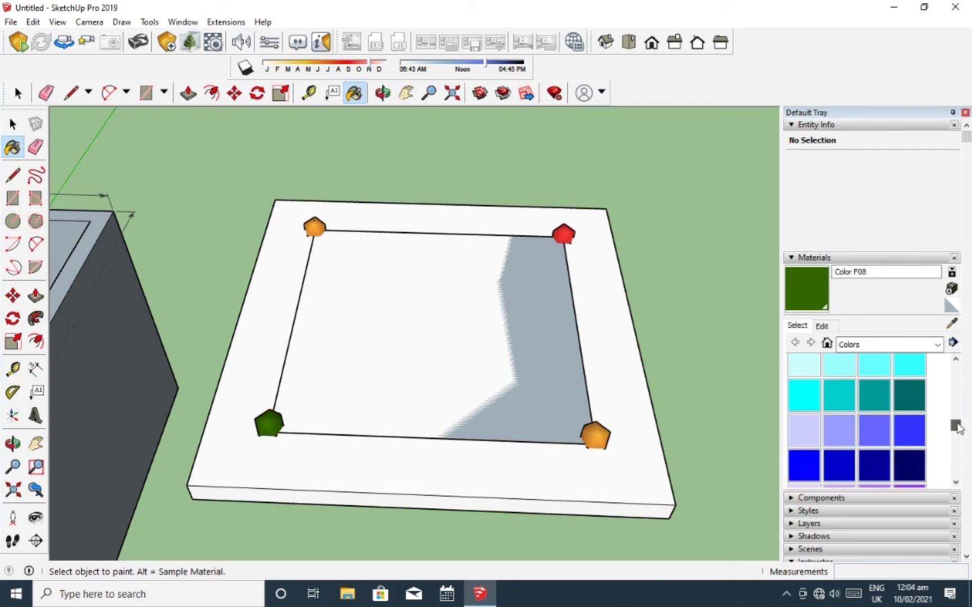
pyautogui.click(793, 460)
pyautogui.click(600, 428)
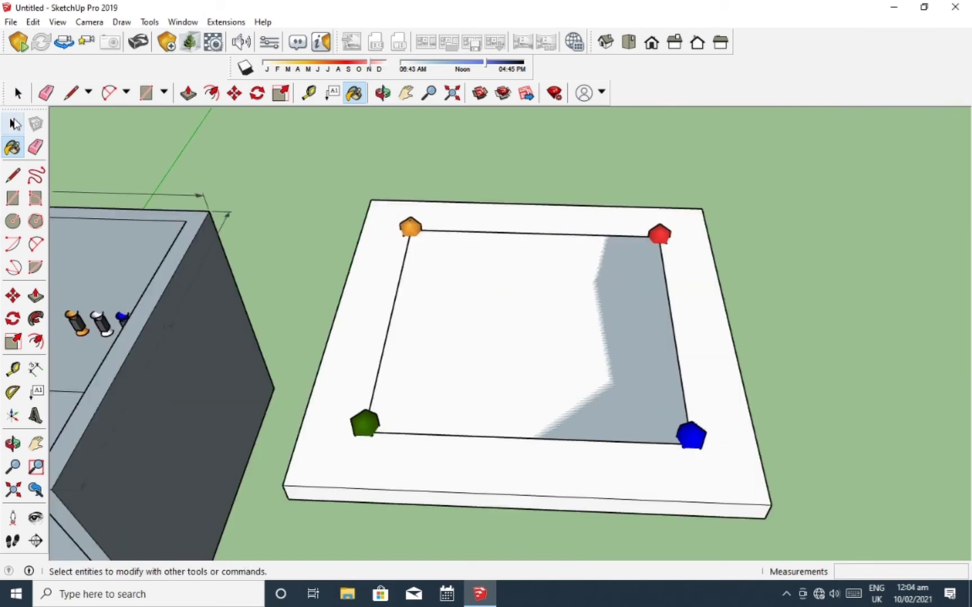
# - Window-select the ceiling slab with its four sphere lights and combine them into one group
pyautogui.click(12, 124)
pyautogui.scroll(-2, 528, 235)
pyautogui.moveTo(529, 235); pyautogui.dragTo(687, 284, button='middle')
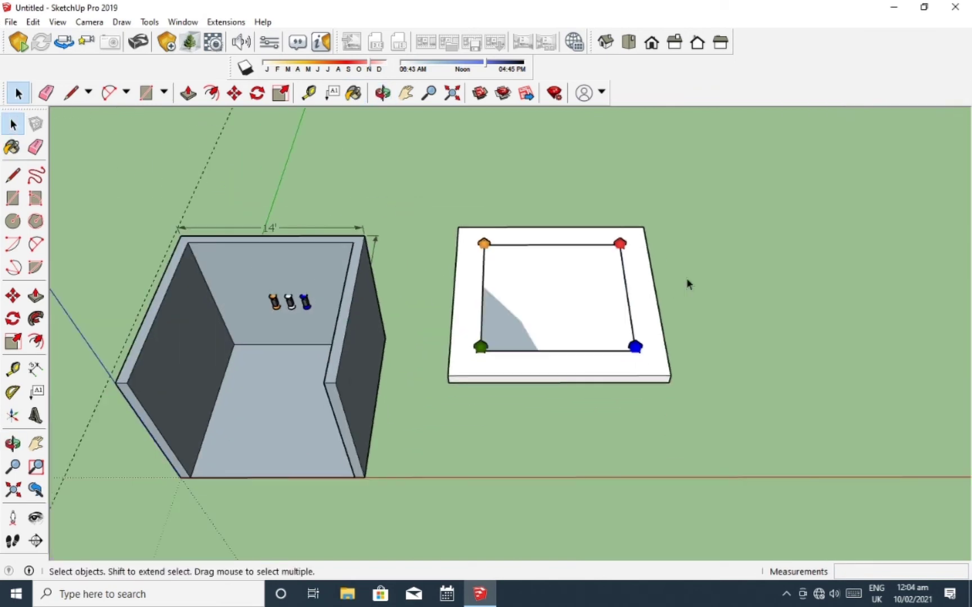
pyautogui.moveTo(517, 317); pyautogui.dragTo(708, 400)
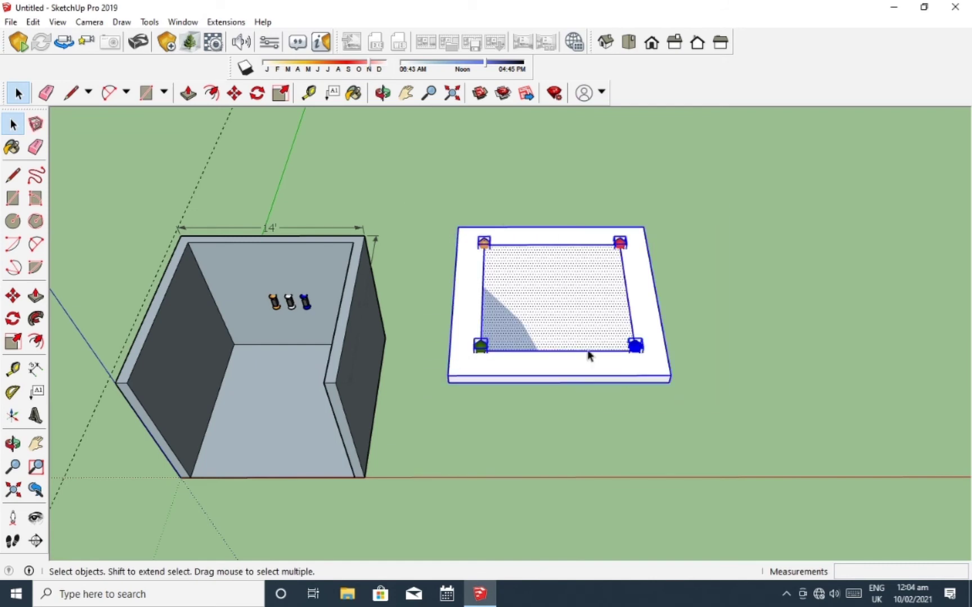
pyautogui.scroll(2, 588, 353)
pyautogui.rightClick(567, 289)
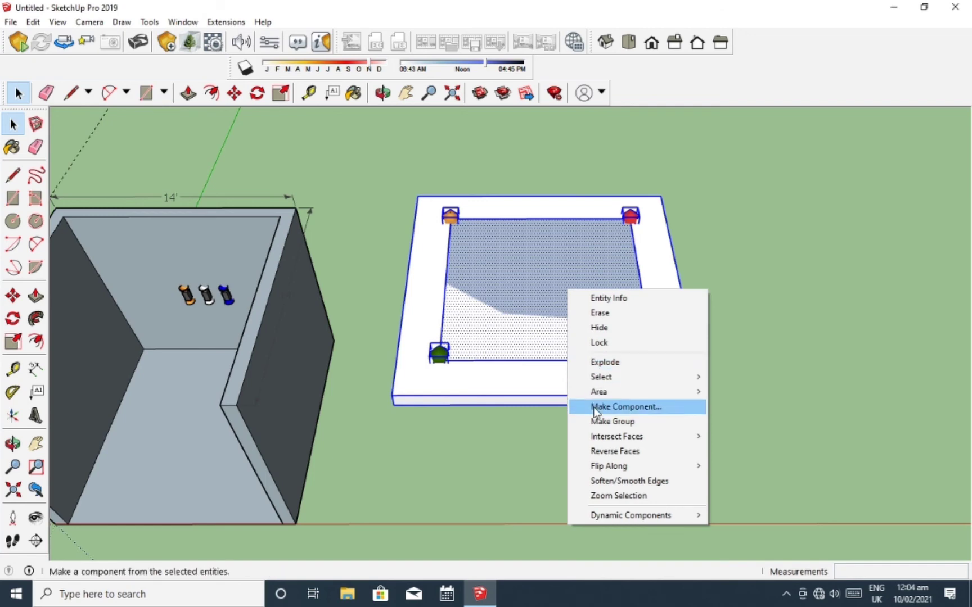
pyautogui.click(598, 425)
pyautogui.click(807, 320)
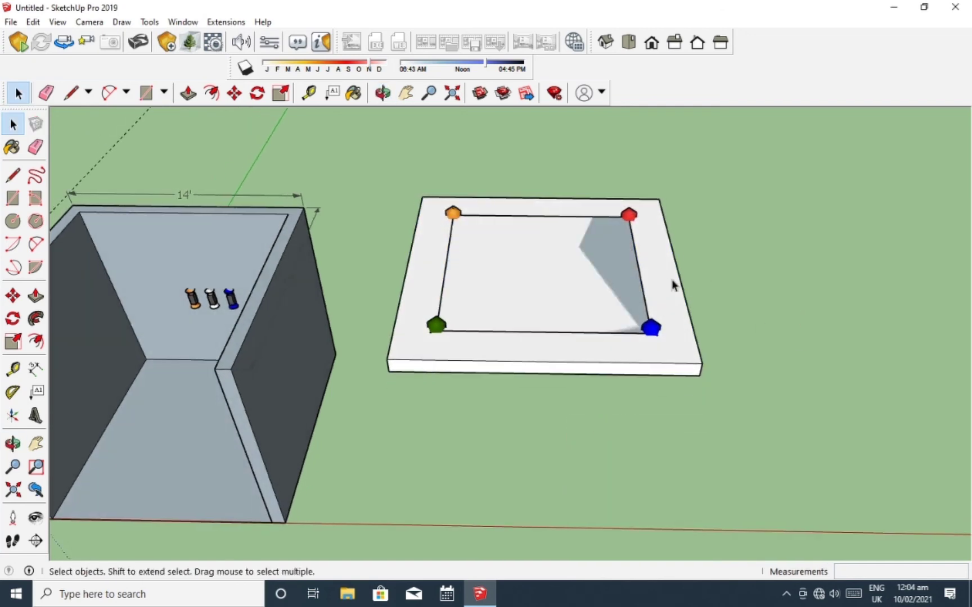
pyautogui.click(670, 282)
pyautogui.rightClick(668, 281)
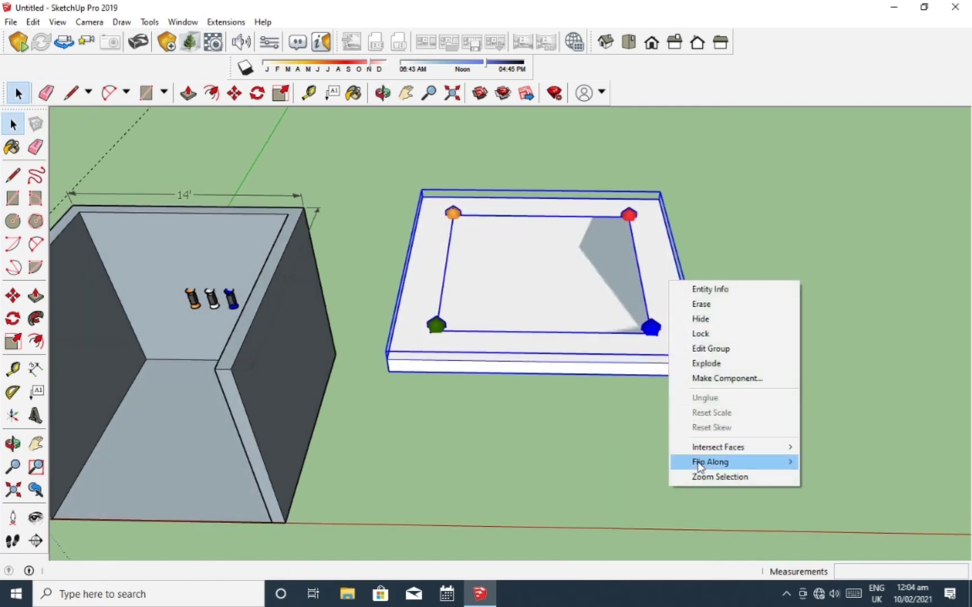
# - Flip the slab group along its blue axis so the lights face downward
pyautogui.moveTo(711, 462)
pyautogui.click(844, 492)
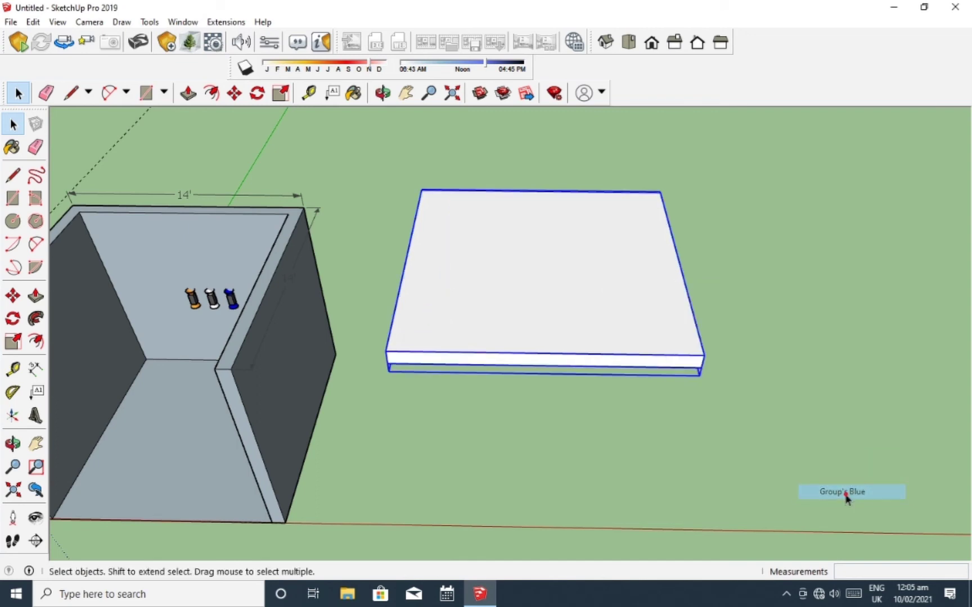
pyautogui.moveTo(844, 492)
pyautogui.mouseDown(button='middle')
pyautogui.moveTo(657, 192)
pyautogui.moveTo(659, 152)
pyautogui.mouseUp(button='middle')
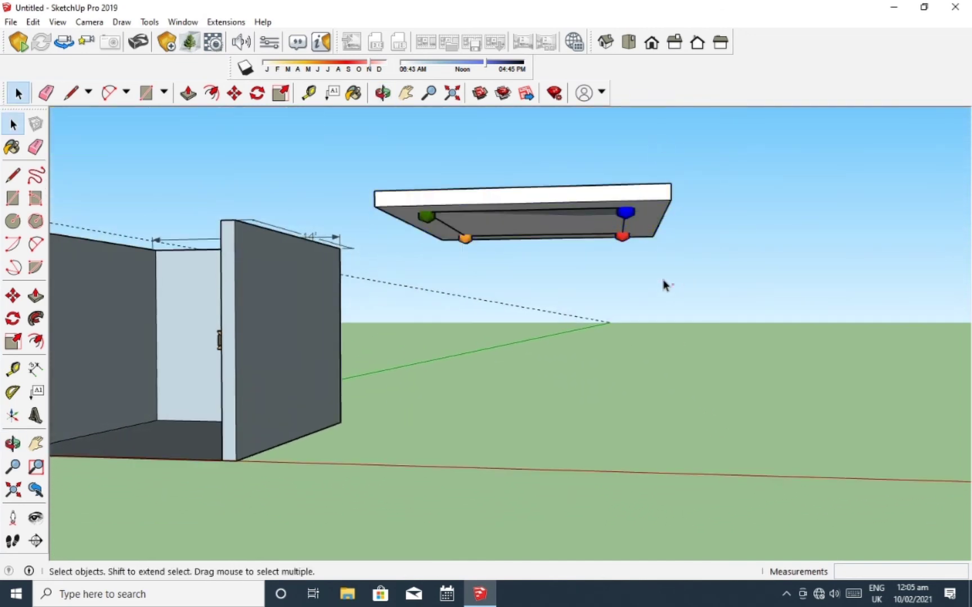
pyautogui.moveTo(672, 281)
pyautogui.mouseDown(button='middle')
pyautogui.moveTo(608, 219)
pyautogui.moveTo(681, 269)
pyautogui.moveTo(583, 293)
pyautogui.mouseUp(button='middle')
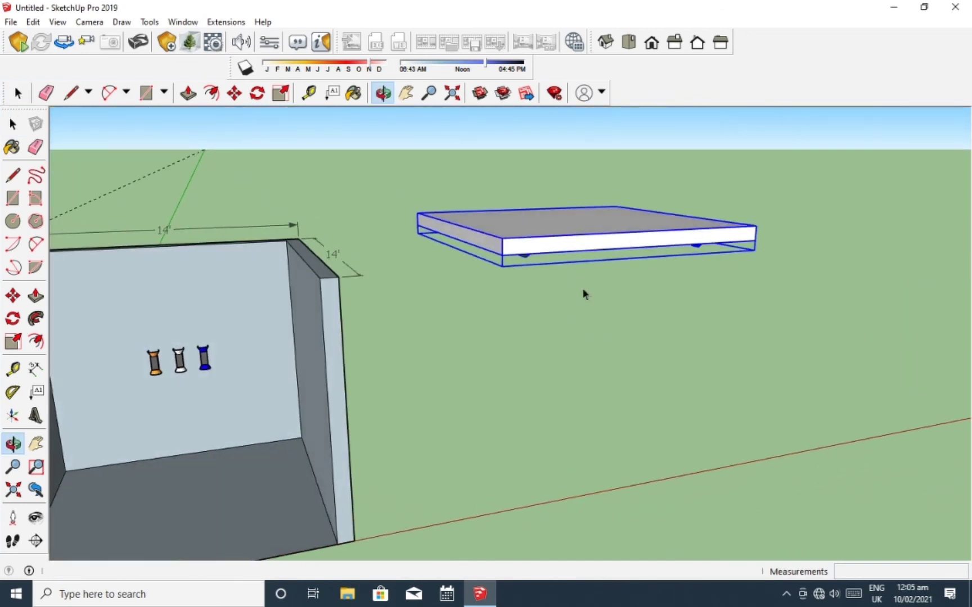
# - Move the slab by its corner onto the top corner of the room box
pyautogui.press('m')
pyautogui.click(501, 256)
pyautogui.scroll(-3, 501, 256)
pyautogui.scroll(-2, 412, 227)
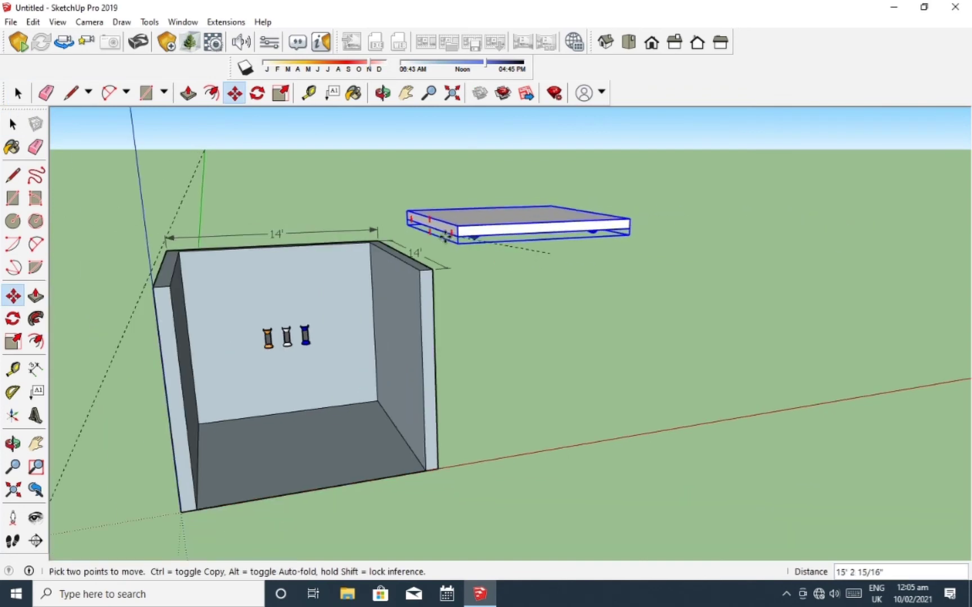
pyautogui.click(461, 331)
pyautogui.press('space')
pyautogui.moveTo(482, 339)
pyautogui.mouseDown(button='middle')
pyautogui.moveTo(459, 364)
pyautogui.moveTo(420, 375)
pyautogui.mouseUp(button='middle')
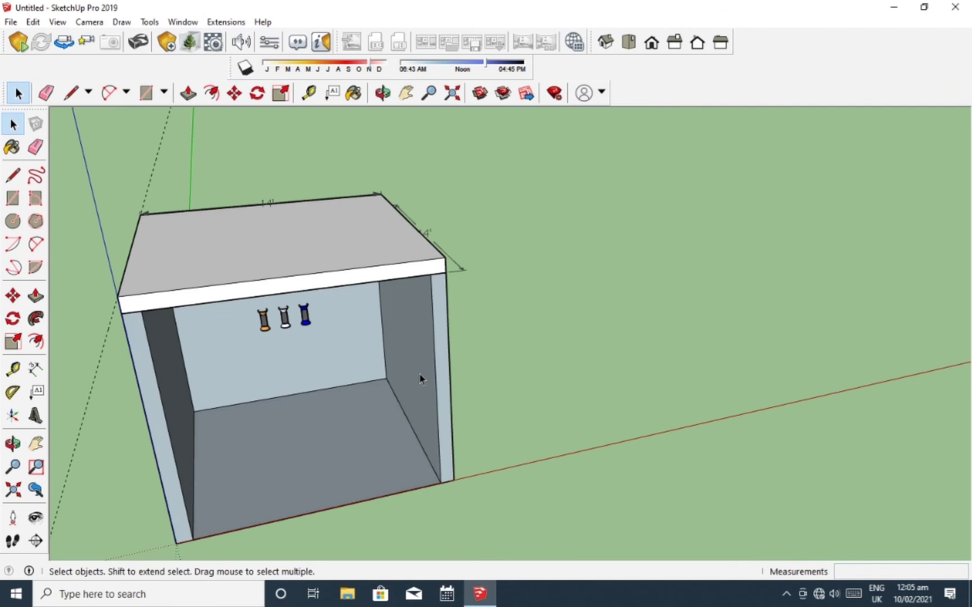
# - Push/Pull the right and left walls' front faces forward to meet the ceiling's edge
pyautogui.press('p')
pyautogui.click(453, 413)
pyautogui.click(464, 442)
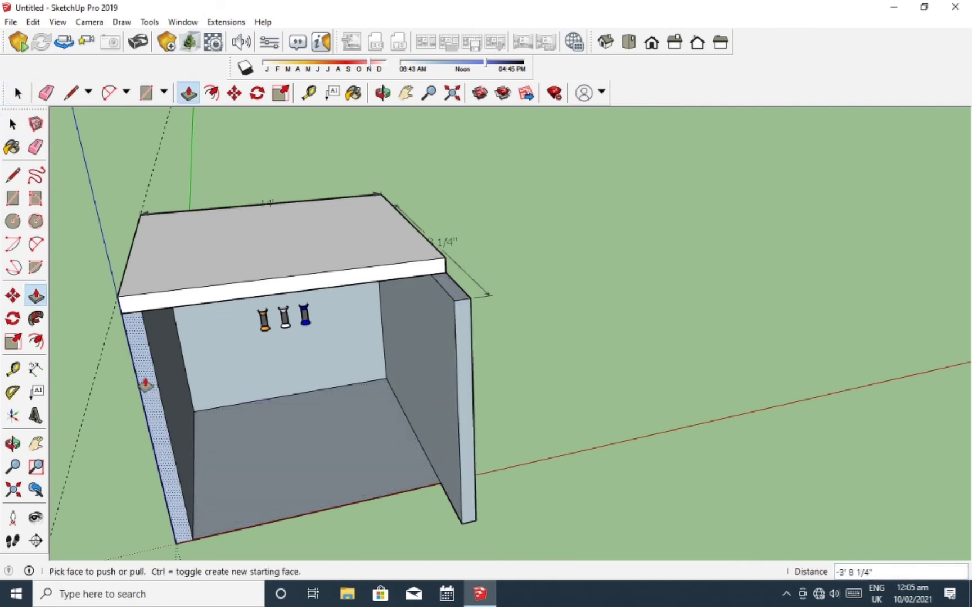
pyautogui.click(145, 385)
pyautogui.click(460, 406)
pyautogui.press('space')
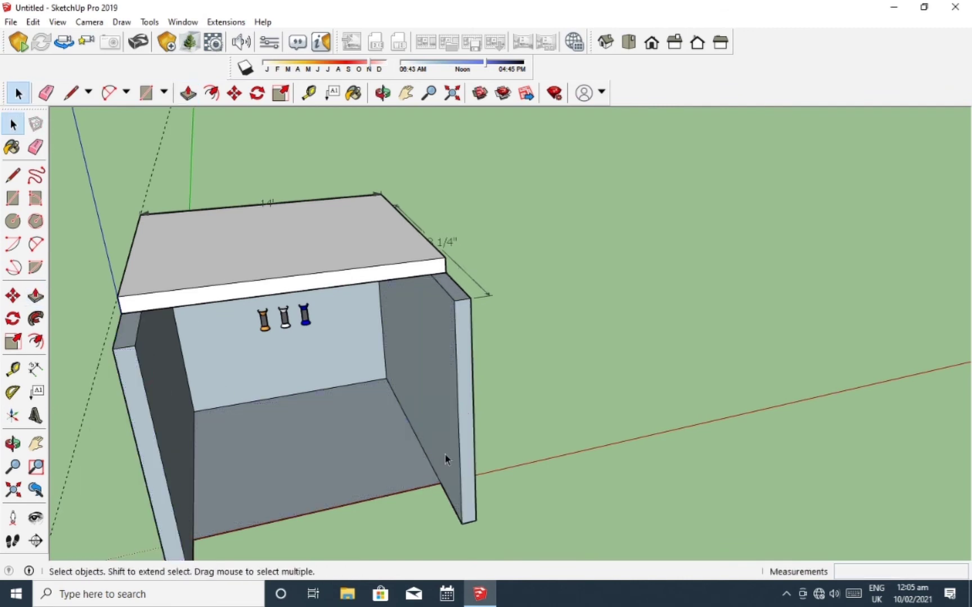
# - Draw a line along the floor's front edge to close it
pyautogui.scroll(-2, 445, 458)
pyautogui.click(13, 174)
pyautogui.scroll(1, 247, 497)
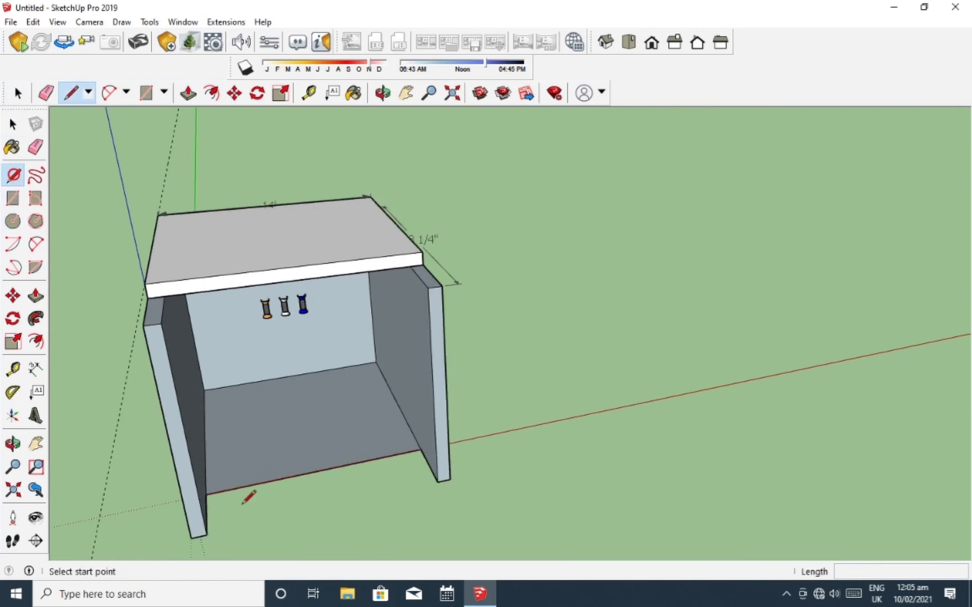
pyautogui.click(206, 534)
pyautogui.click(449, 481)
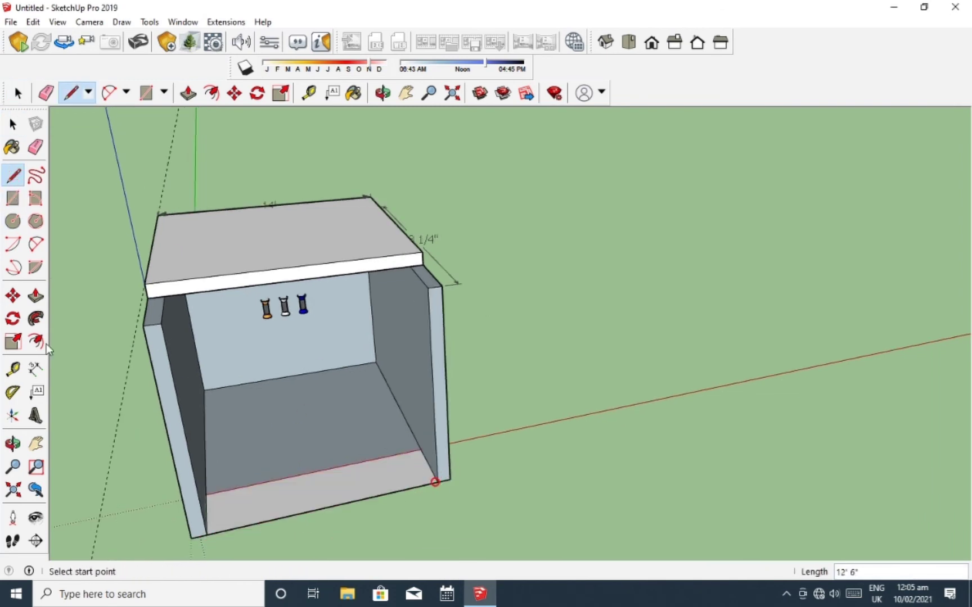
pyautogui.press('space')
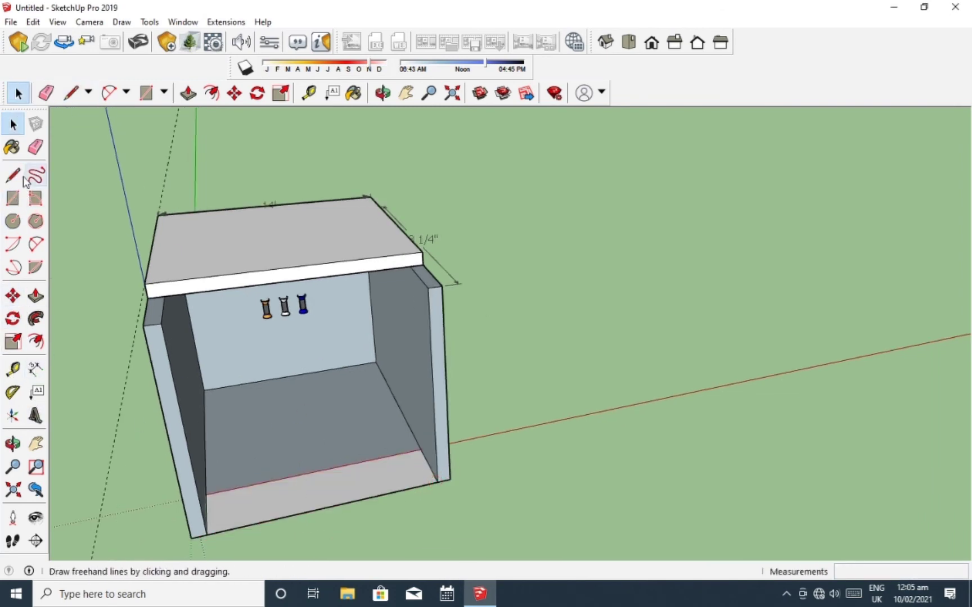
# - Orbit inside the room to inspect the back wall and the hanging ceiling lights
pyautogui.click(36, 147)
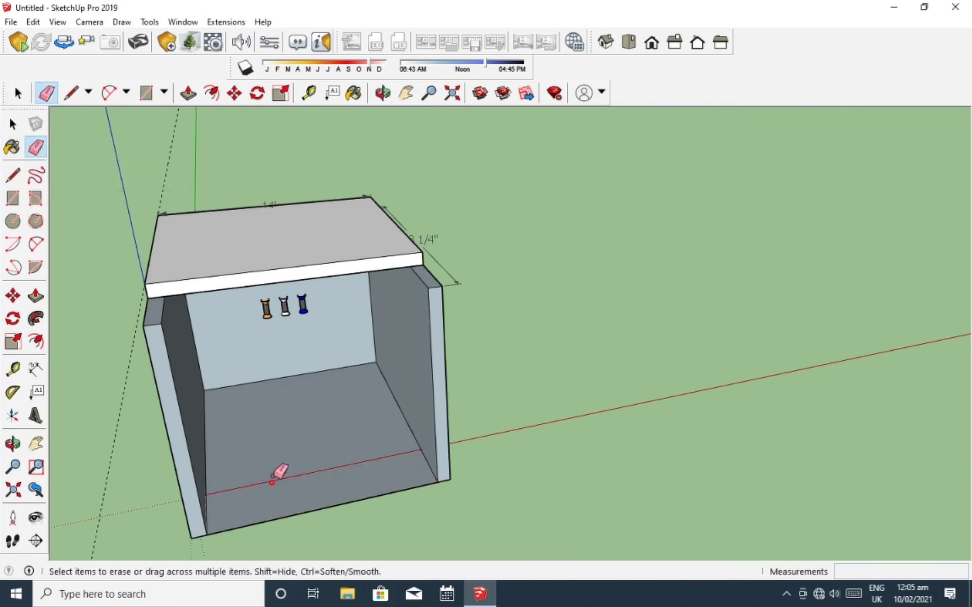
pyautogui.moveTo(278, 473); pyautogui.dragTo(273, 472, button='middle')
pyautogui.scroll(3, 273, 472)
pyautogui.scroll(3, 341, 387)
pyautogui.scroll(-3, 290, 225)
pyautogui.moveTo(290, 225); pyautogui.dragTo(412, 401, button='middle')
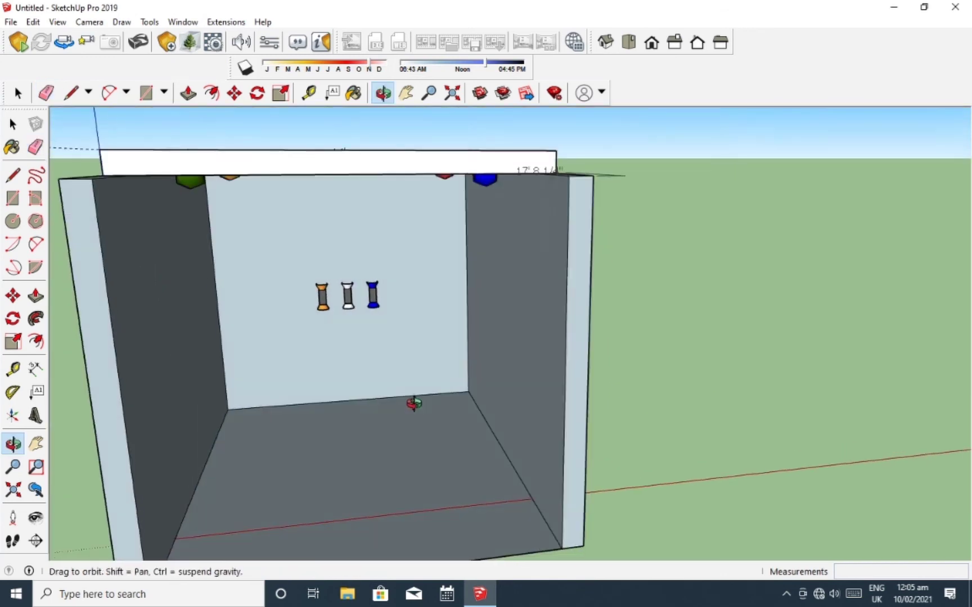
pyautogui.scroll(3, 387, 316)
pyautogui.scroll(2, 355, 302)
pyautogui.moveTo(356, 302); pyautogui.dragTo(381, 291, button='middle')
pyautogui.scroll(-3, 435, 371)
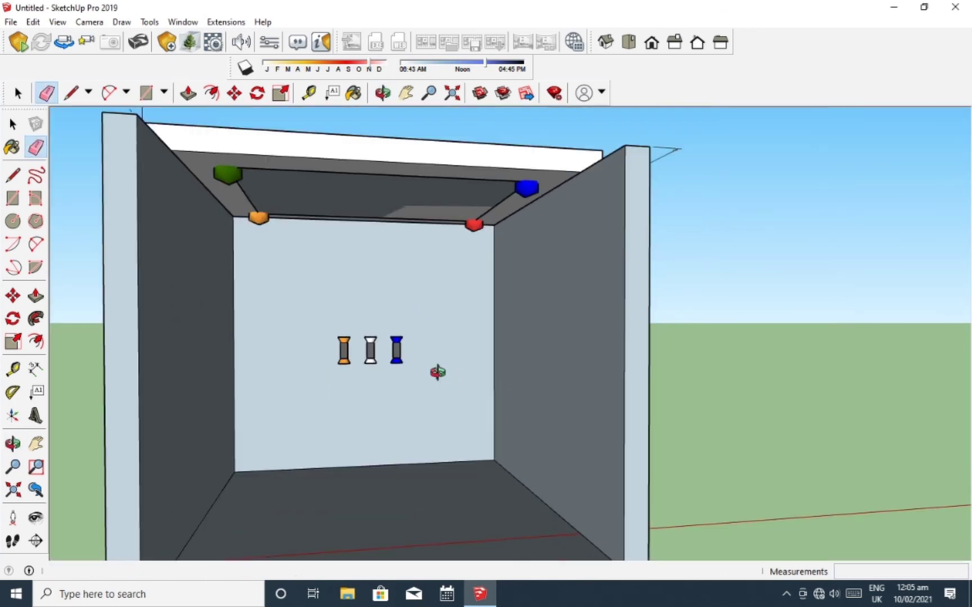
pyautogui.scroll(2, 380, 347)
pyautogui.scroll(-2, 412, 329)
pyautogui.scroll(3, 404, 344)
pyautogui.scroll(-2, 401, 344)
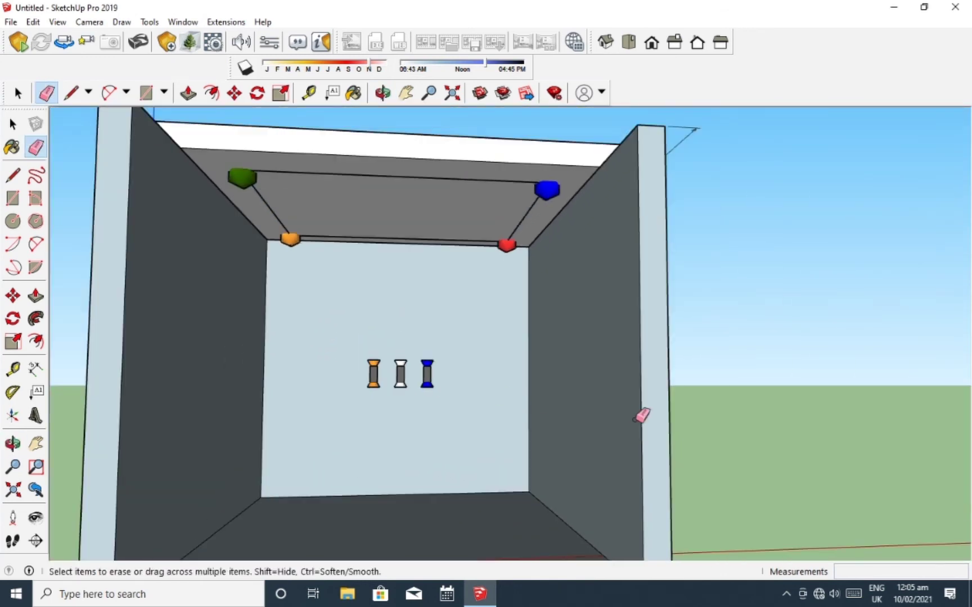
pyautogui.moveTo(479, 386); pyautogui.dragTo(382, 347, button='middle')
pyautogui.scroll(1, 600, 379)
pyautogui.moveTo(601, 378); pyautogui.dragTo(445, 365, button='middle')
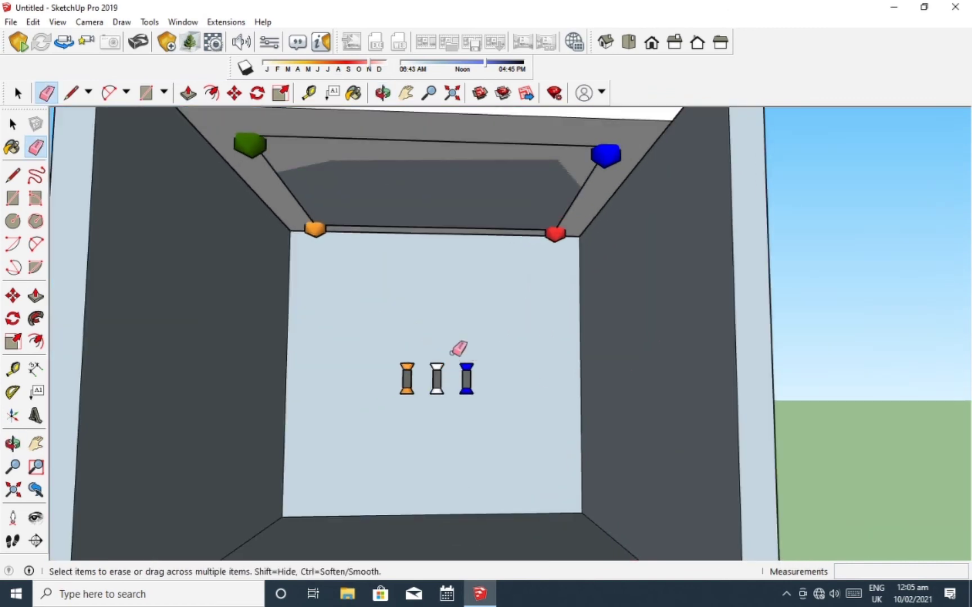
pyautogui.scroll(-2, 456, 353)
pyautogui.moveTo(462, 351); pyautogui.dragTo(430, 305, button='middle')
pyautogui.scroll(-1, 431, 329)
pyautogui.scroll(2, 438, 256)
pyautogui.press('space')
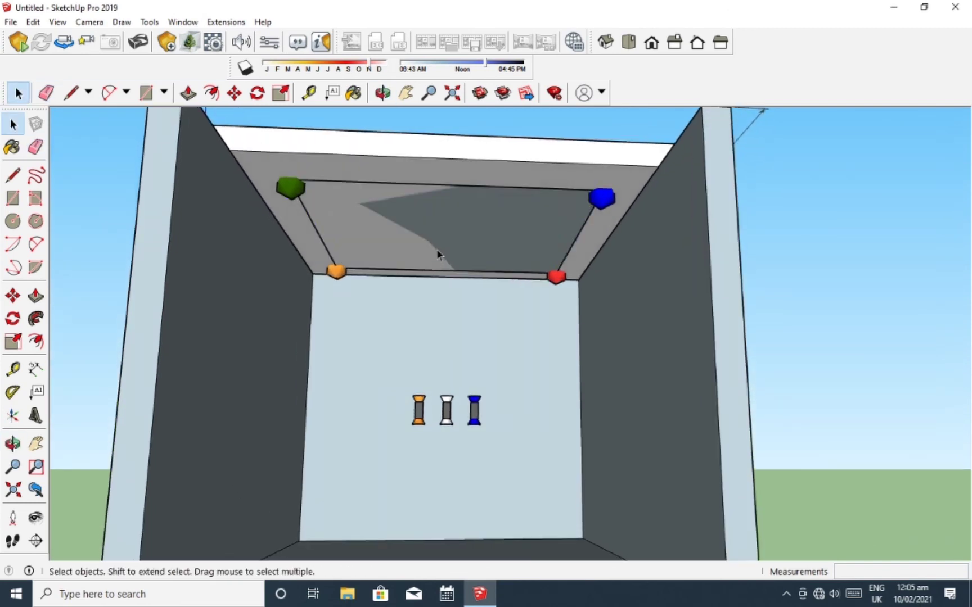
# - Delete the inner rectangle face linking the four sphere lights under the ceiling
pyautogui.click(437, 251)
pyautogui.doubleClick(437, 251)
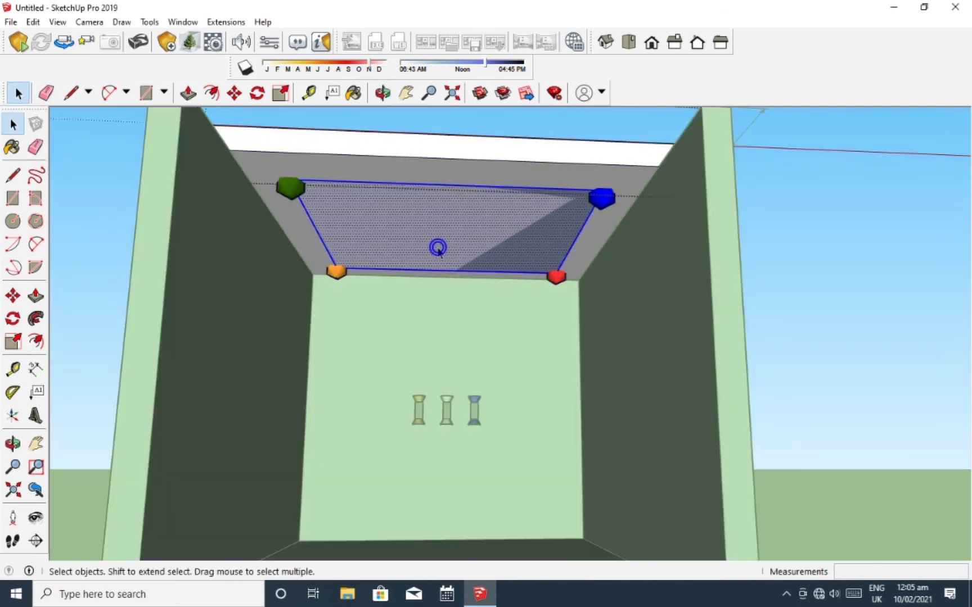
pyautogui.rightClick(437, 248)
pyautogui.click(470, 272)
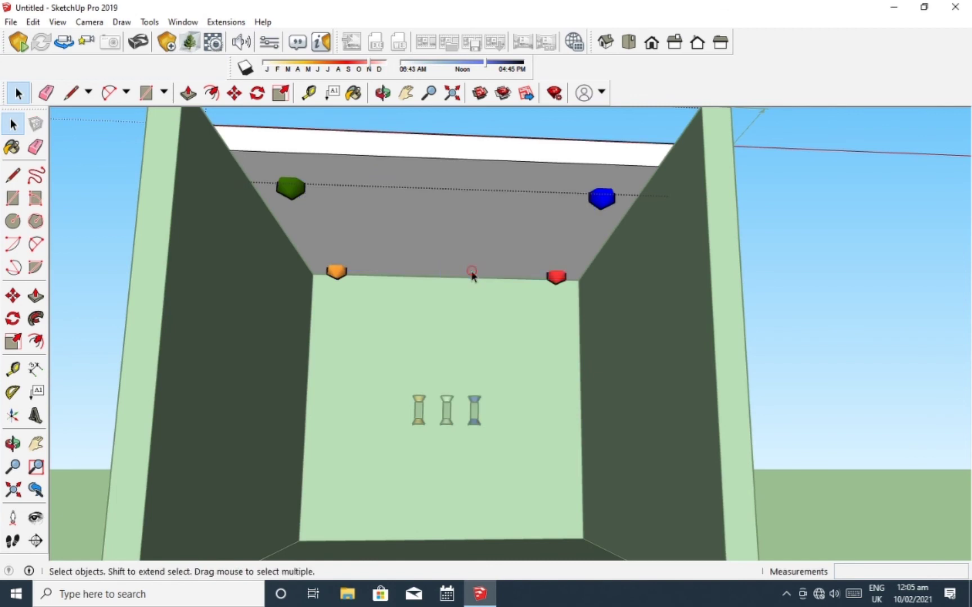
pyautogui.click(439, 114)
# - Exit the light group and zoom in on the back wall with its three lamps
pyautogui.click(122, 189)
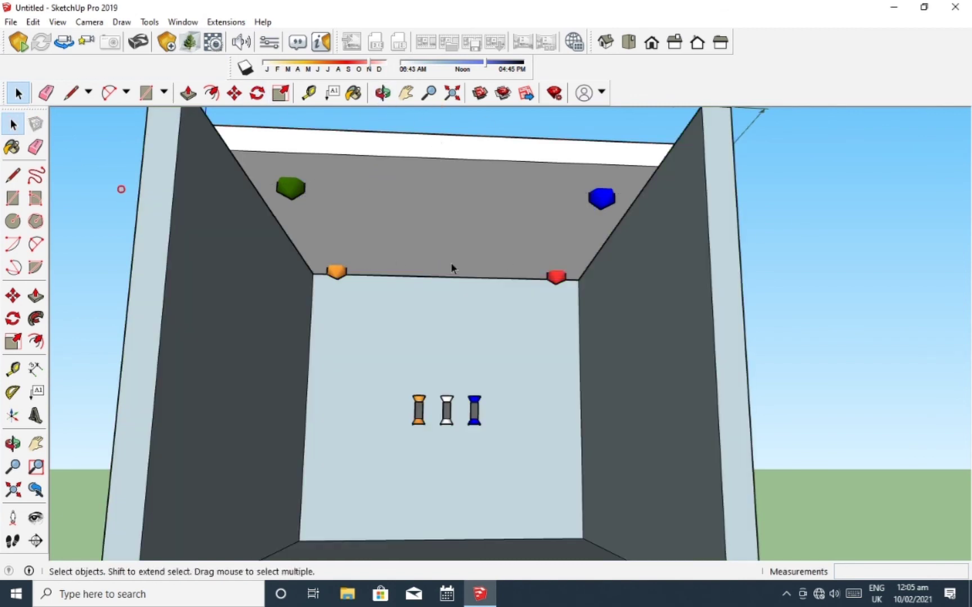
pyautogui.moveTo(450, 262); pyautogui.dragTo(453, 261, button='middle')
pyautogui.scroll(2, 453, 341)
pyautogui.scroll(-5, 506, 366)
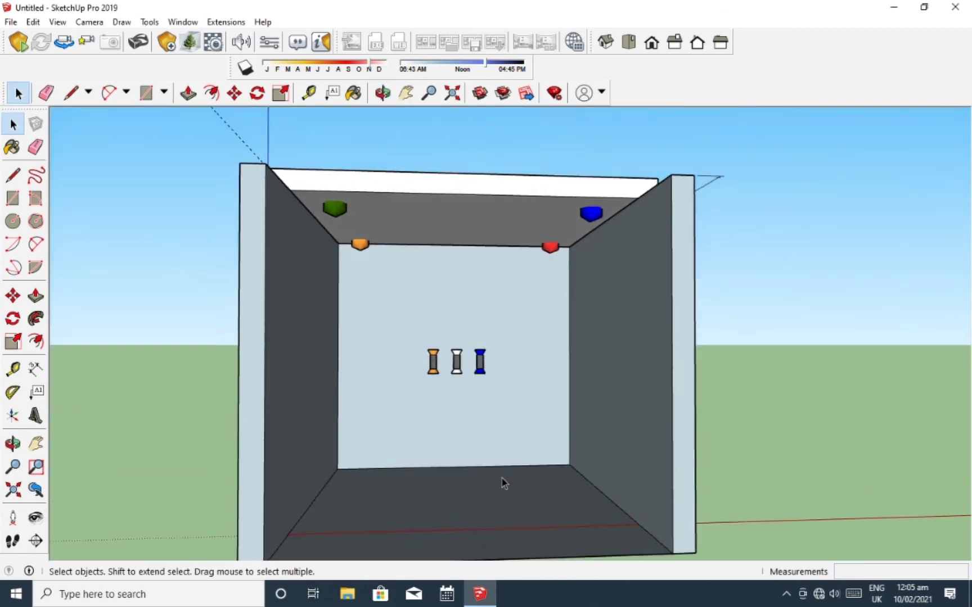
pyautogui.scroll(5, 472, 405)
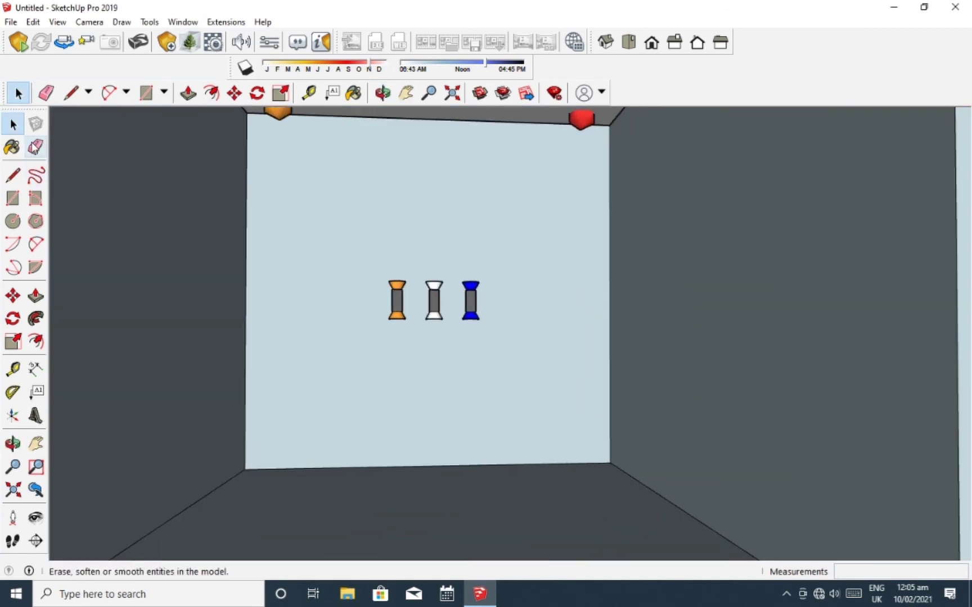
# - Paint the back wall with the light pink Color A02
pyautogui.click(13, 147)
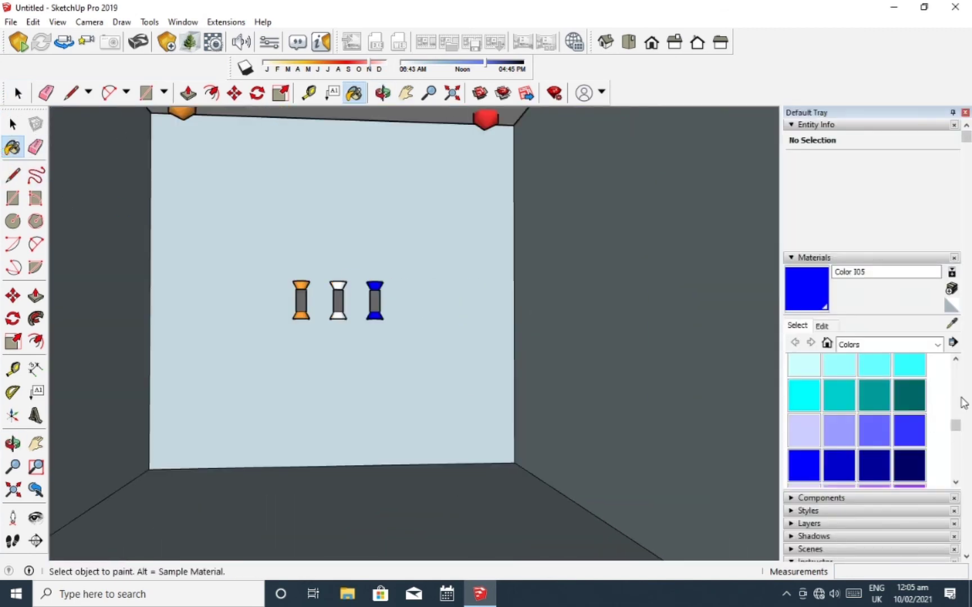
pyautogui.moveTo(955, 425); pyautogui.dragTo(956, 371)
pyautogui.click(835, 375)
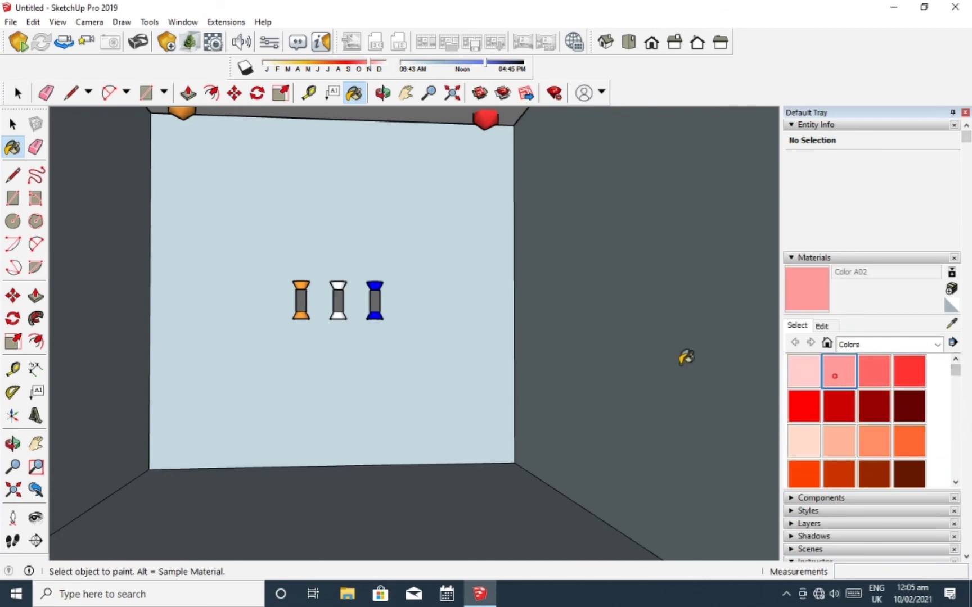
pyautogui.click(488, 350)
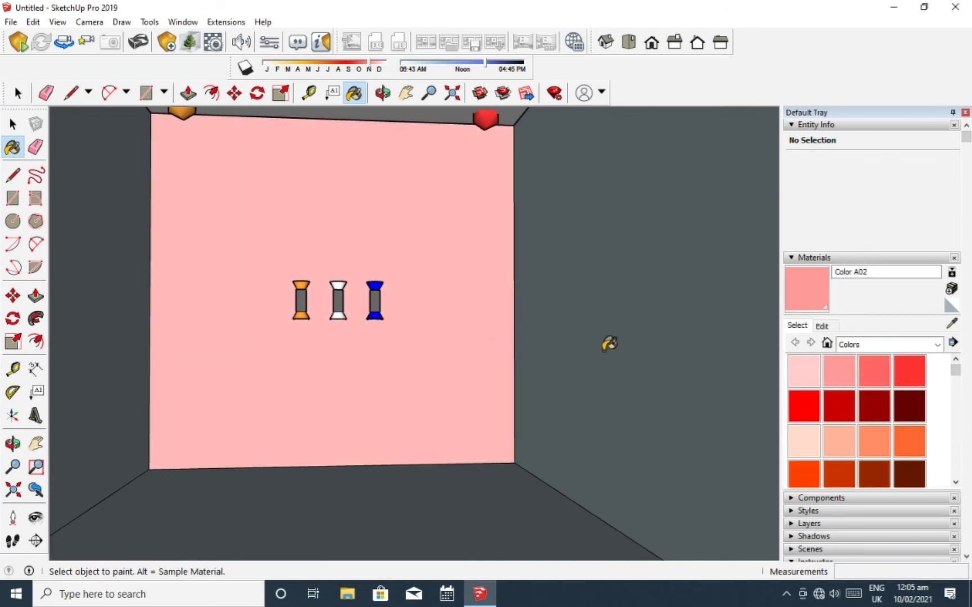
# - Paint the floor with the Tile collection's Terrazzo Tile Accent and close the materials tray
pyautogui.click(861, 345)
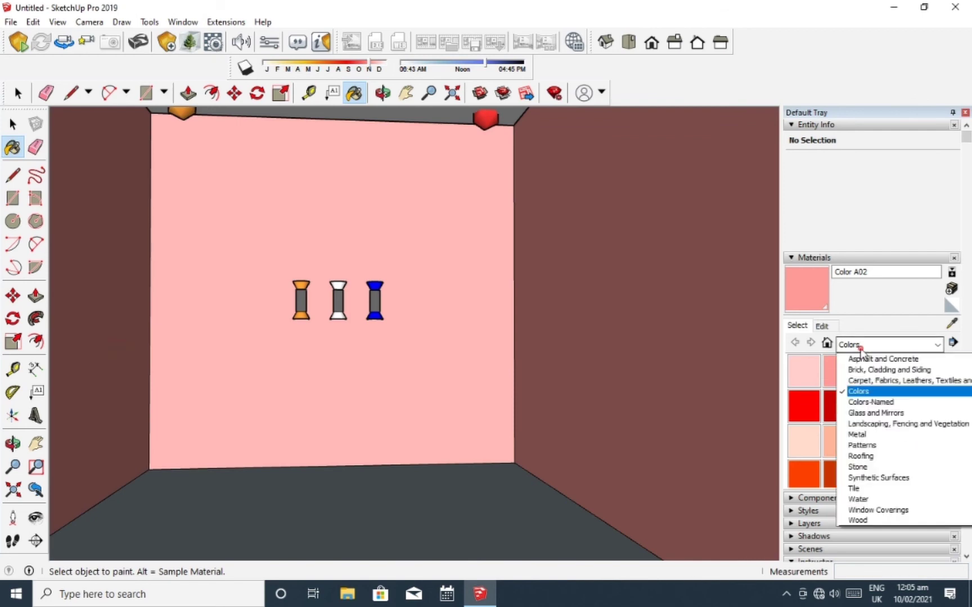
pyautogui.click(855, 488)
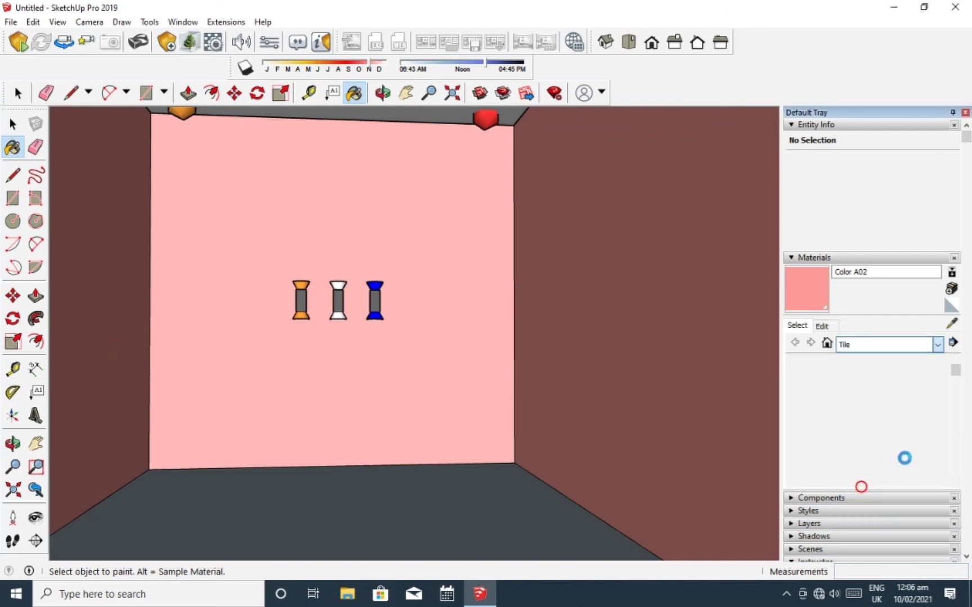
pyautogui.moveTo(954, 374); pyautogui.dragTo(954, 395)
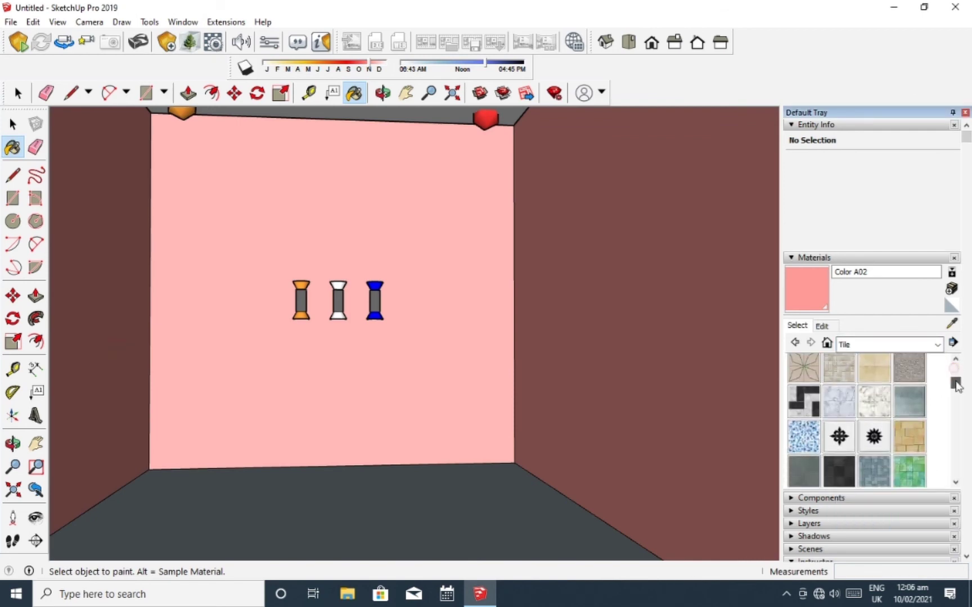
pyautogui.click(874, 460)
pyautogui.click(519, 475)
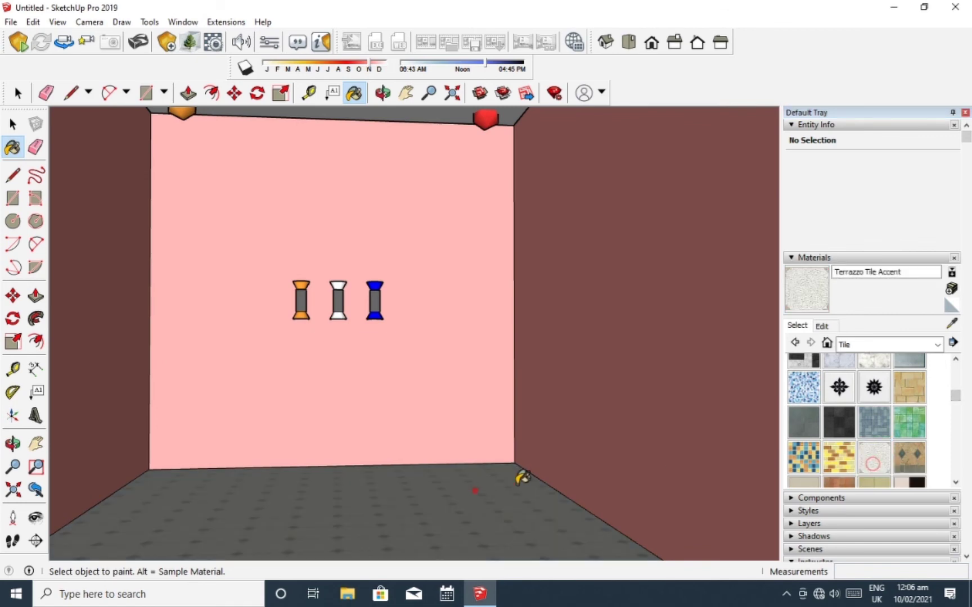
pyautogui.moveTo(516, 477)
pyautogui.mouseDown(button='middle')
pyautogui.moveTo(582, 433)
pyautogui.moveTo(442, 411)
pyautogui.mouseUp(button='middle')
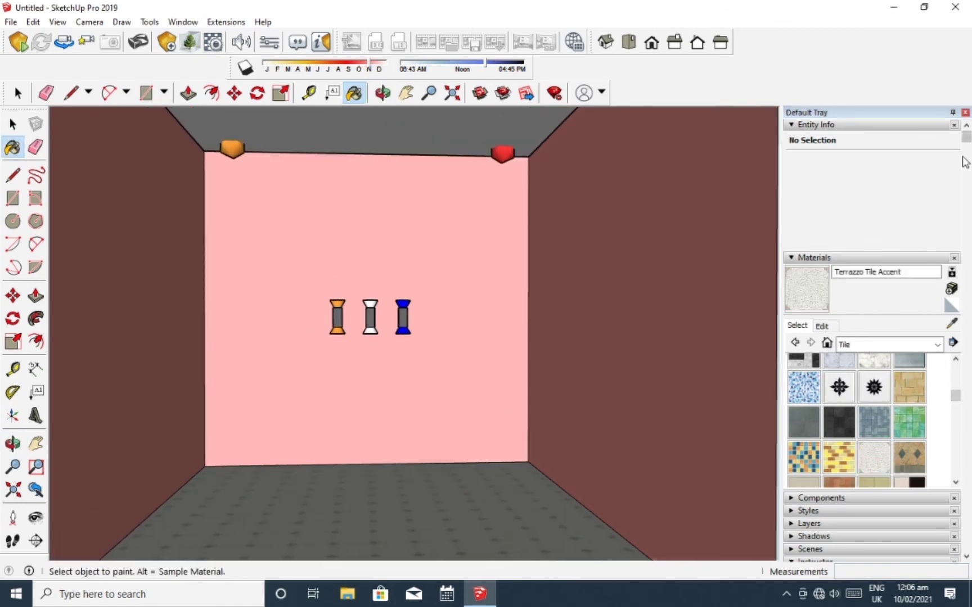
pyautogui.click(964, 113)
pyautogui.moveTo(623, 319)
pyautogui.mouseDown(button='middle')
pyautogui.moveTo(471, 325)
pyautogui.moveTo(609, 343)
pyautogui.moveTo(489, 325)
pyautogui.moveTo(538, 345)
pyautogui.moveTo(523, 353)
pyautogui.mouseUp(button='middle')
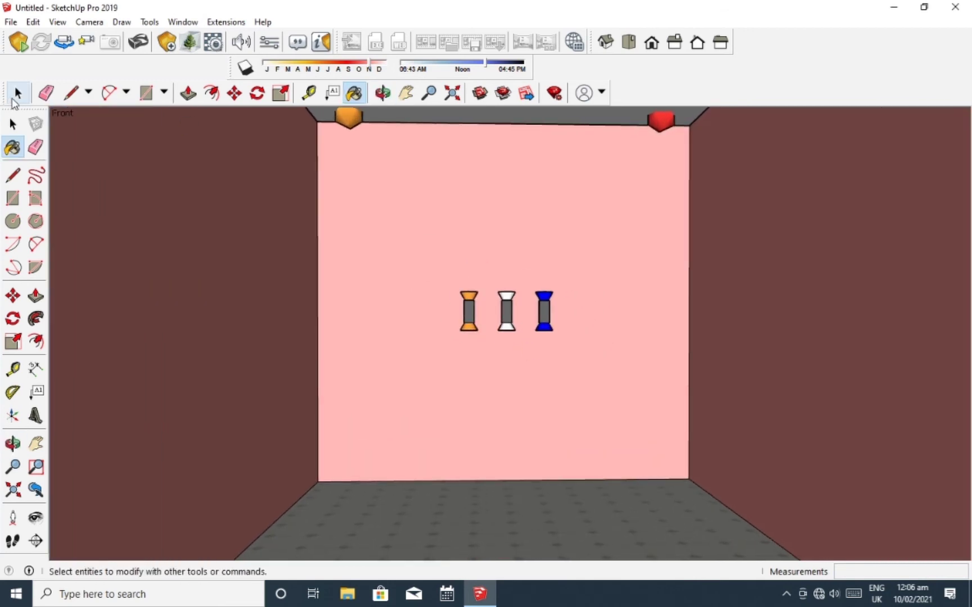
# - Save the current front view as Scene 1
pyautogui.click(58, 22)
pyautogui.moveTo(87, 249)
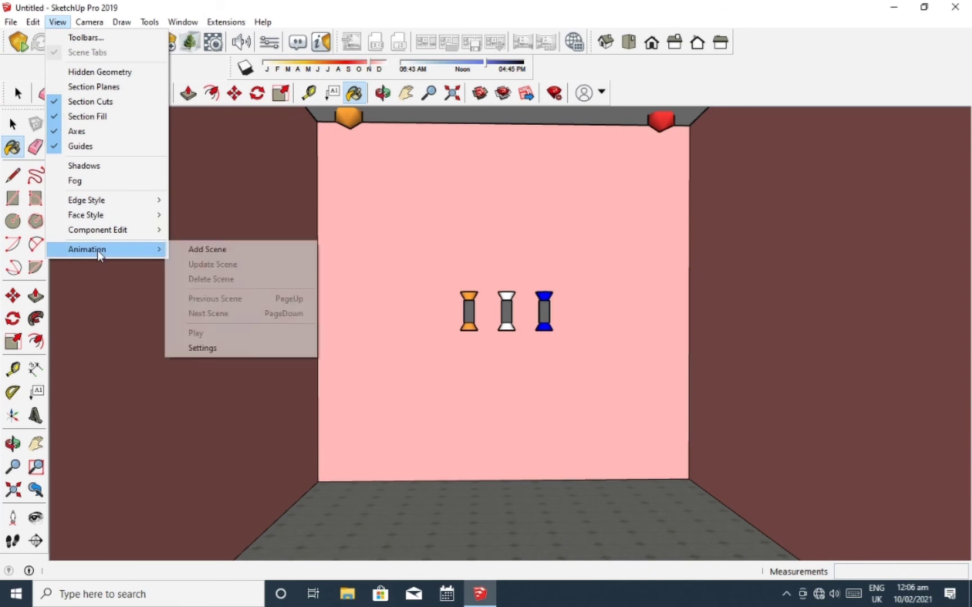
pyautogui.click(235, 250)
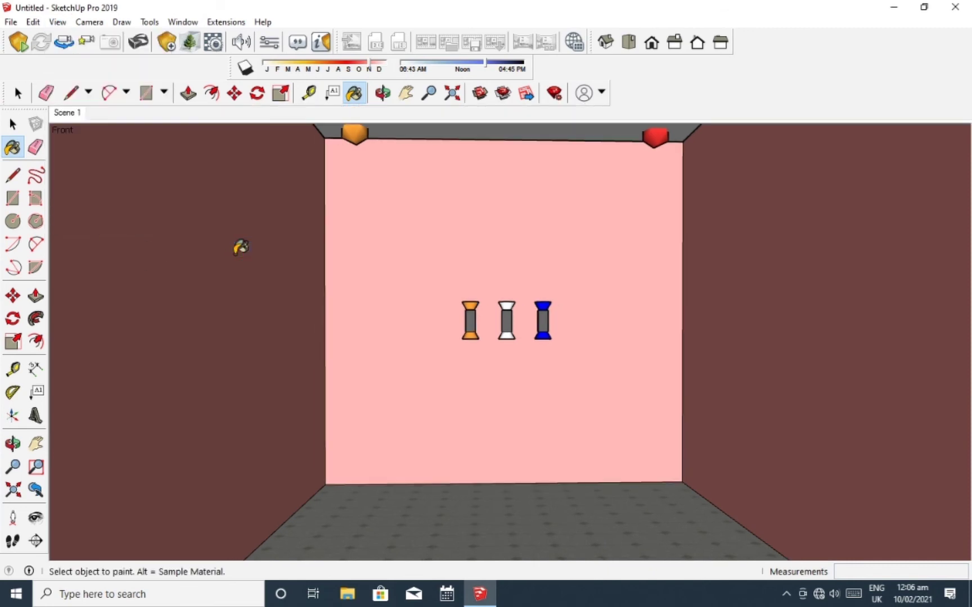
pyautogui.press('space')
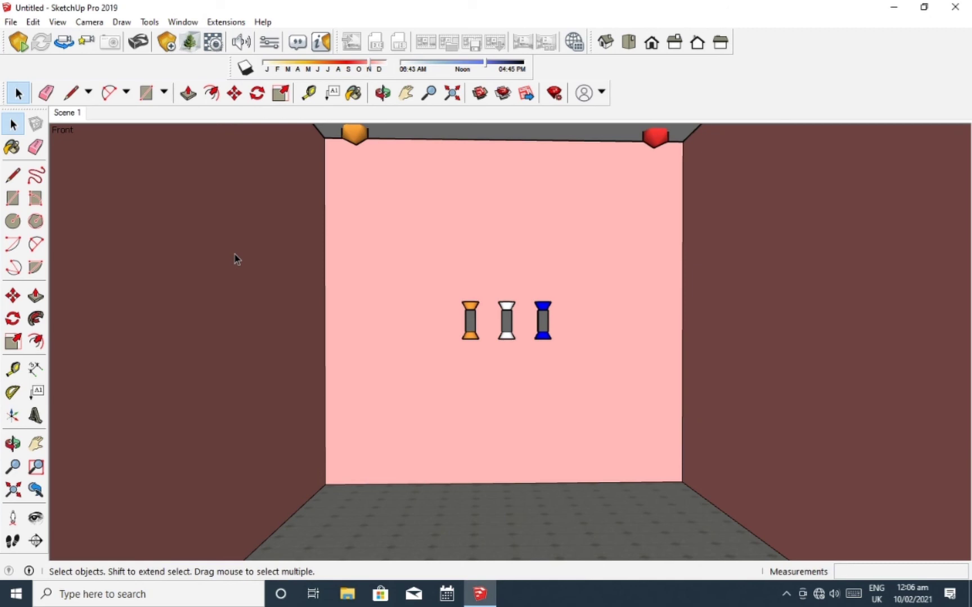
# - Use Look Around to tilt the camera up until the coloured ceiling lights show
pyautogui.click(35, 517)
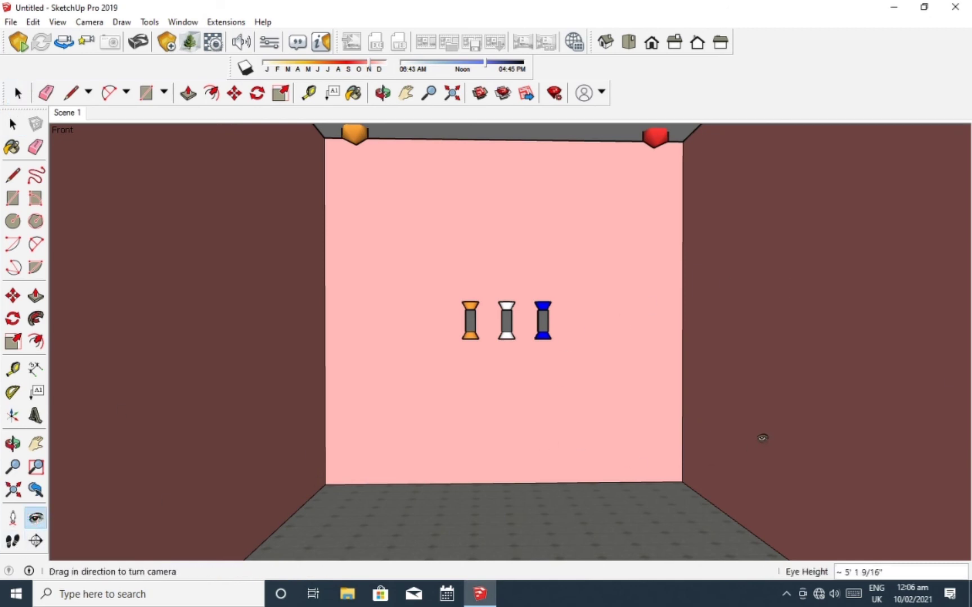
pyautogui.moveTo(762, 438); pyautogui.dragTo(788, 407)
pyautogui.moveTo(725, 414); pyautogui.dragTo(774, 430)
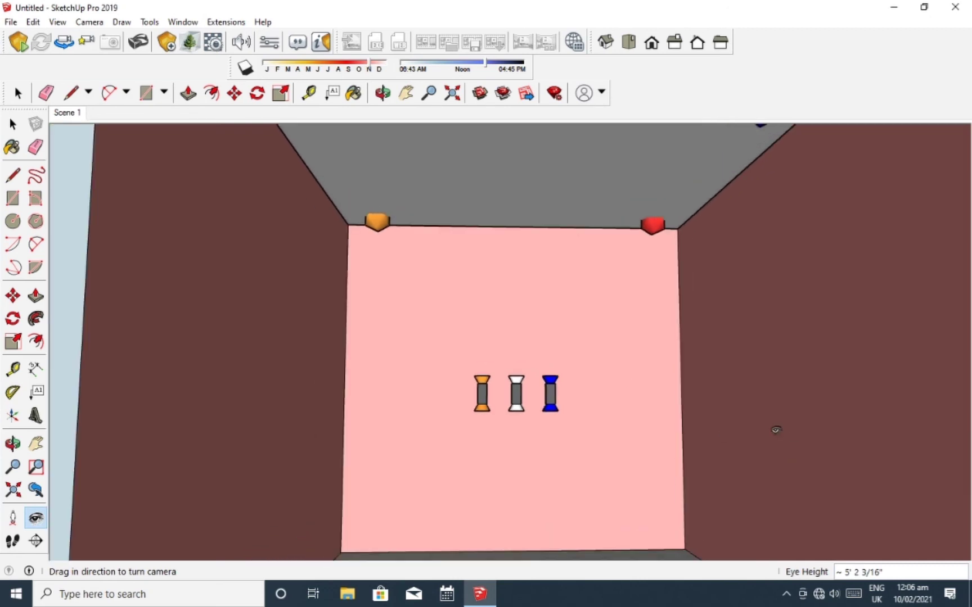
pyautogui.moveTo(774, 430); pyautogui.dragTo(752, 420, button='middle')
pyautogui.moveTo(751, 423)
pyautogui.mouseDown()
pyautogui.moveTo(751, 391)
pyautogui.moveTo(752, 424)
pyautogui.mouseUp()
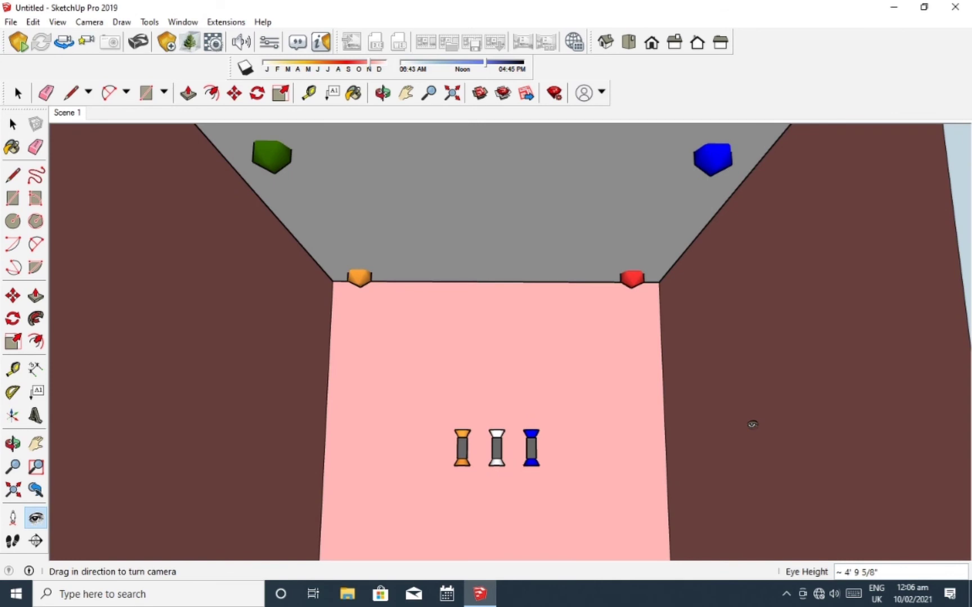
pyautogui.moveTo(752, 424); pyautogui.dragTo(749, 423, button='middle')
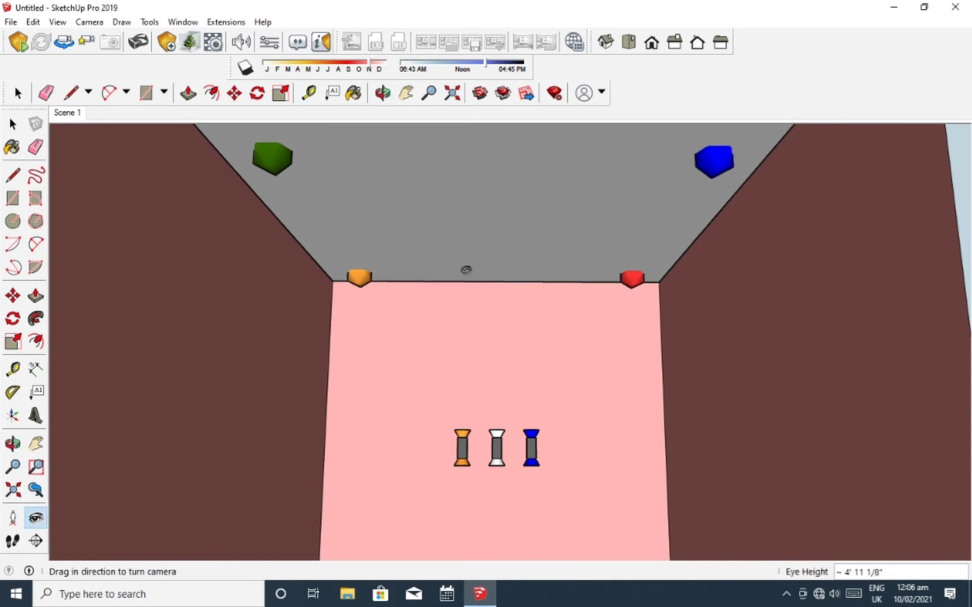
pyautogui.press('space')
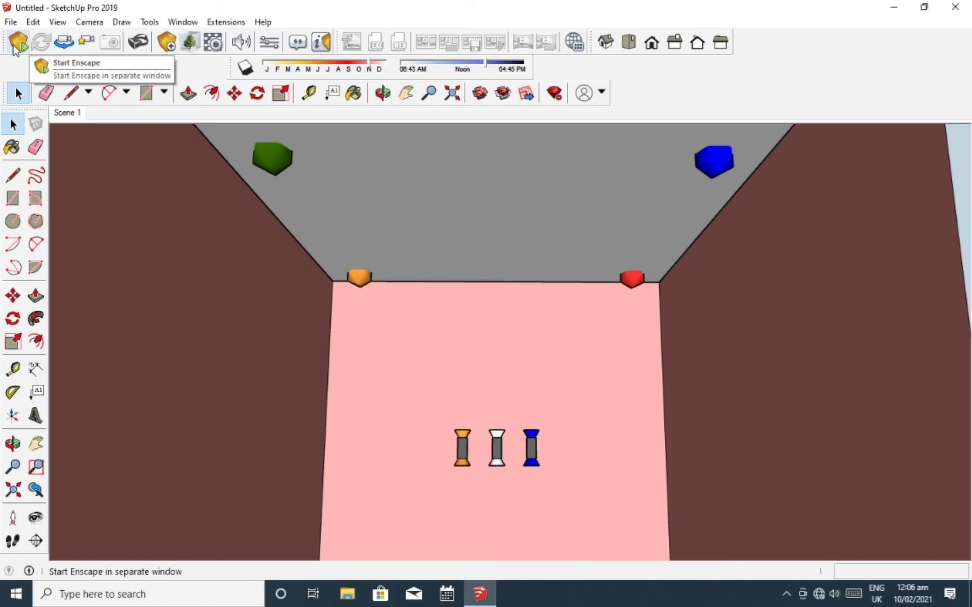
# - Start the Enscape live render and shift the shadow date and time to relight the room
pyautogui.click(14, 46)
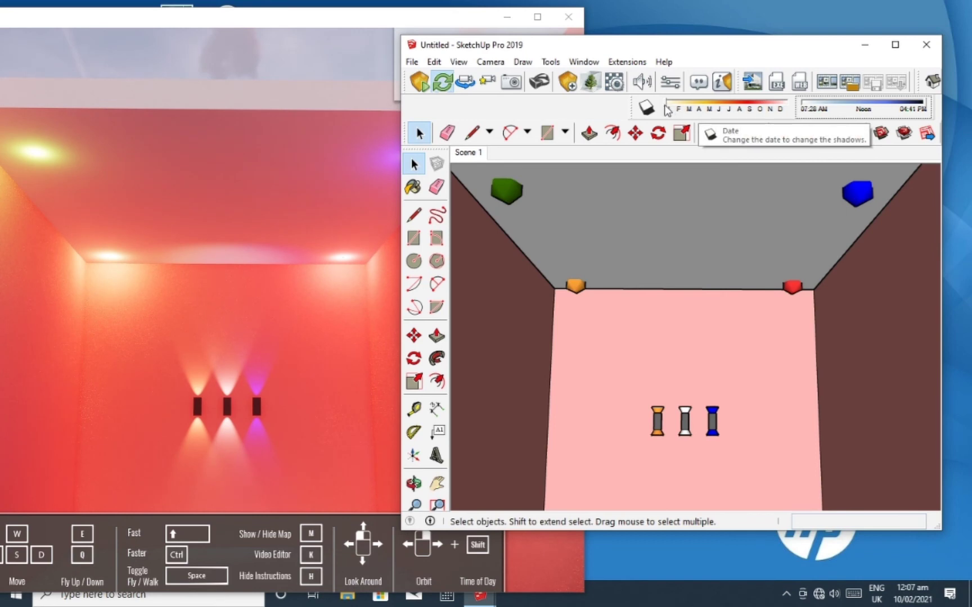
pyautogui.moveTo(667, 109)
pyautogui.mouseDown()
pyautogui.moveTo(719, 113)
pyautogui.moveTo(621, 119)
pyautogui.mouseUp()
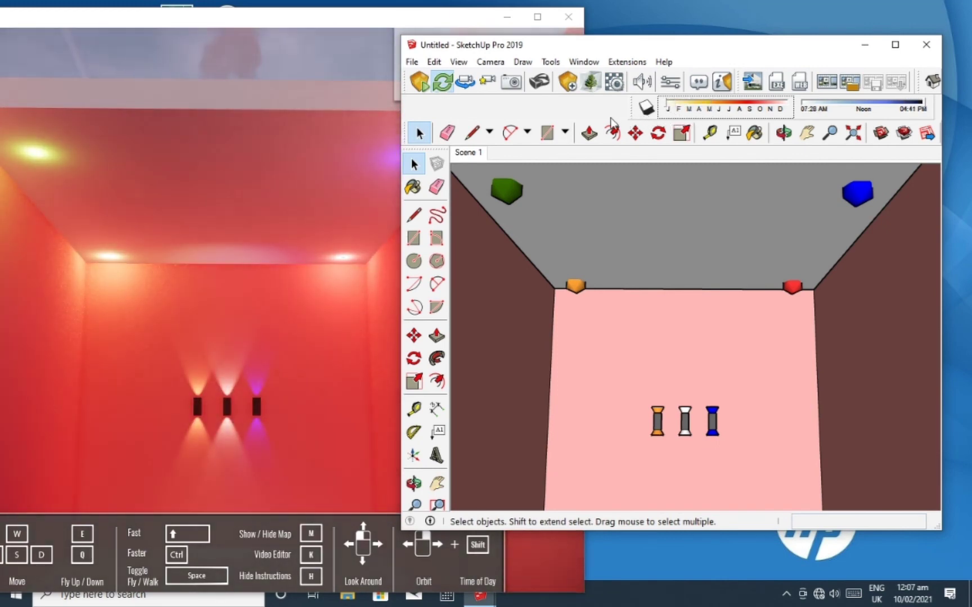
pyautogui.moveTo(925, 109); pyautogui.dragTo(925, 110)
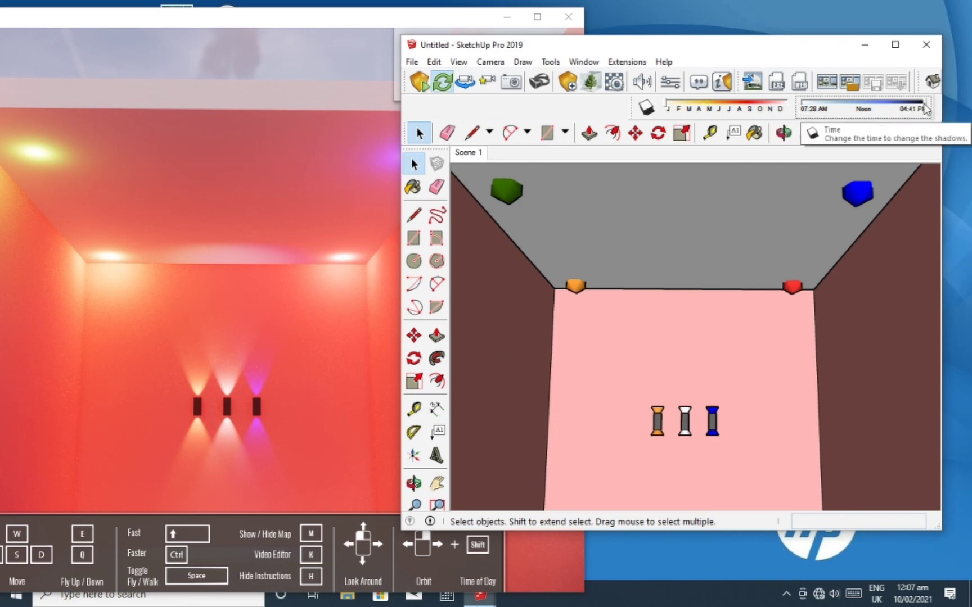
pyautogui.moveTo(924, 109); pyautogui.dragTo(915, 109)
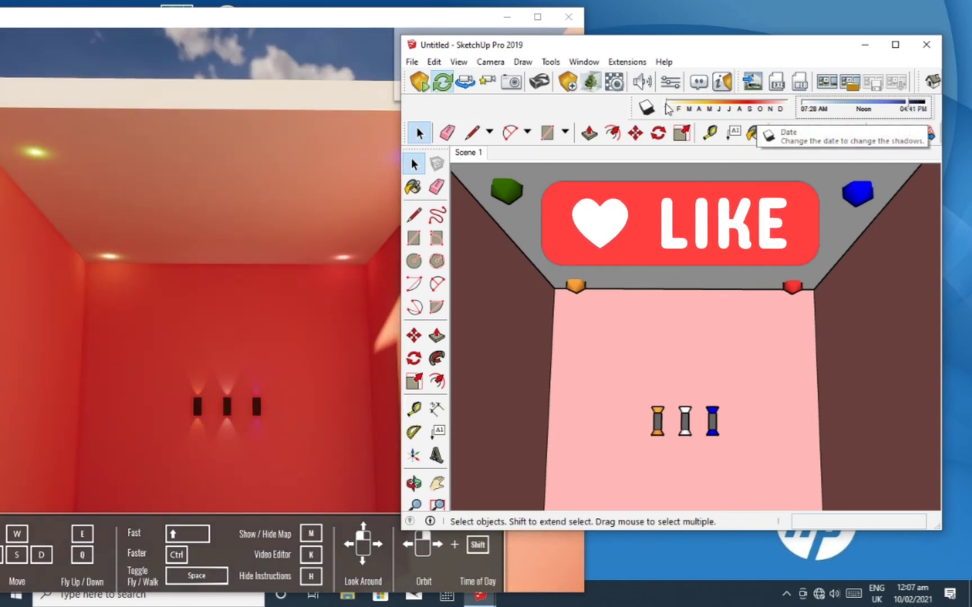
pyautogui.moveTo(668, 108); pyautogui.dragTo(696, 111)
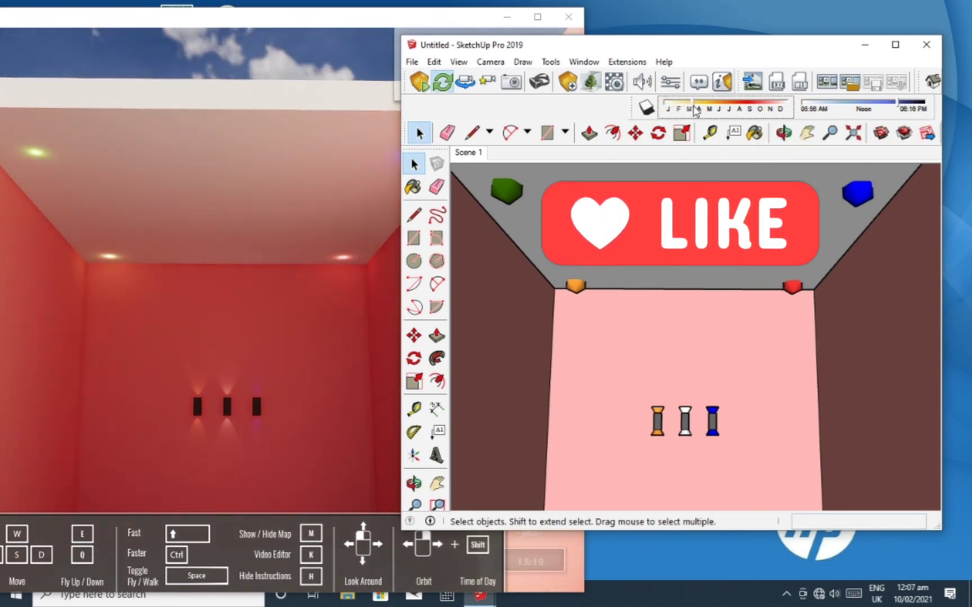